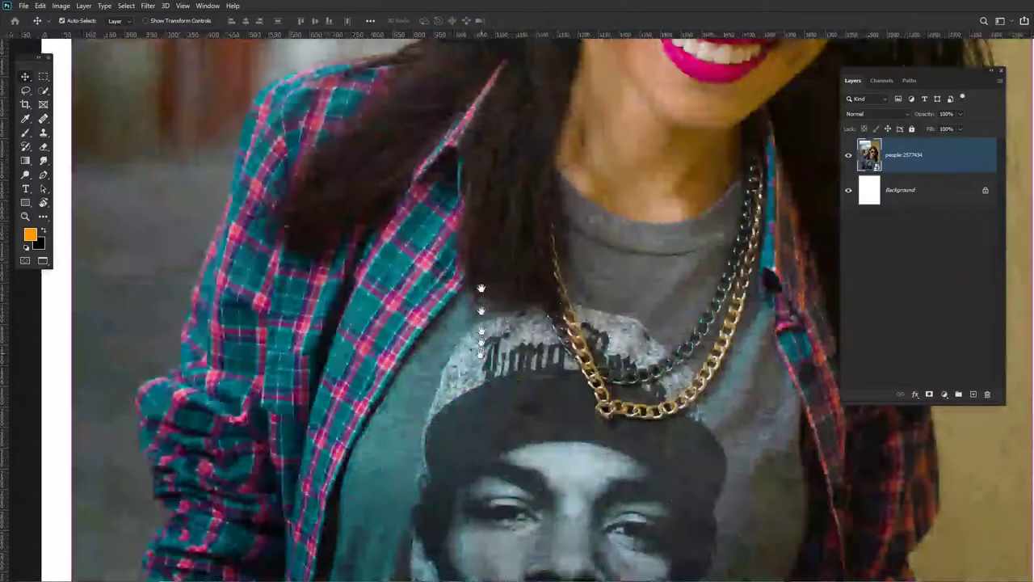
# Start a Pen path below the photo at the left forearm and trace the arm's outer edge up to the shirt cuff.
pyautogui.scroll(5, 370, 296)
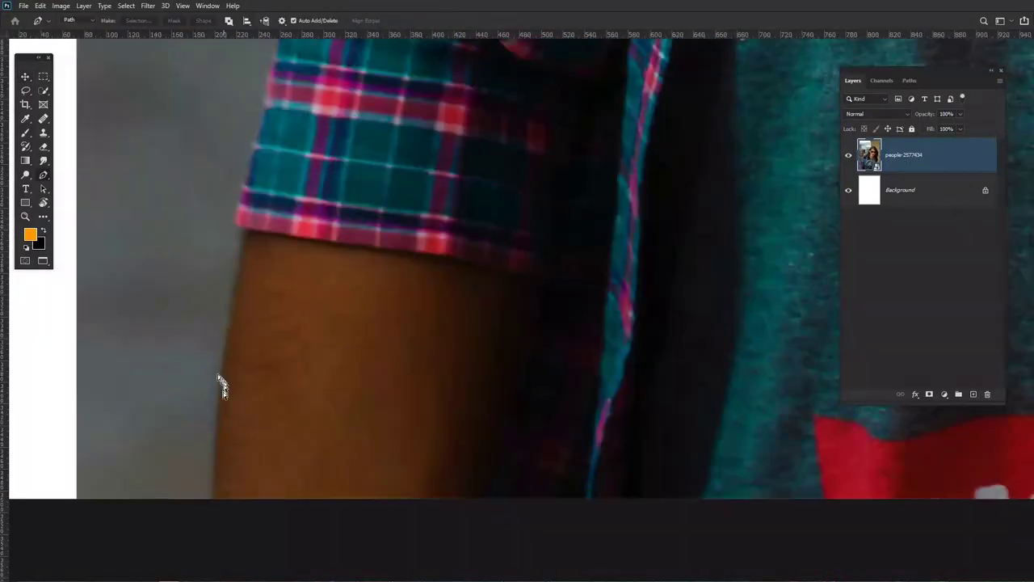
pyautogui.click(222, 386)
pyautogui.scroll(2, 230, 251)
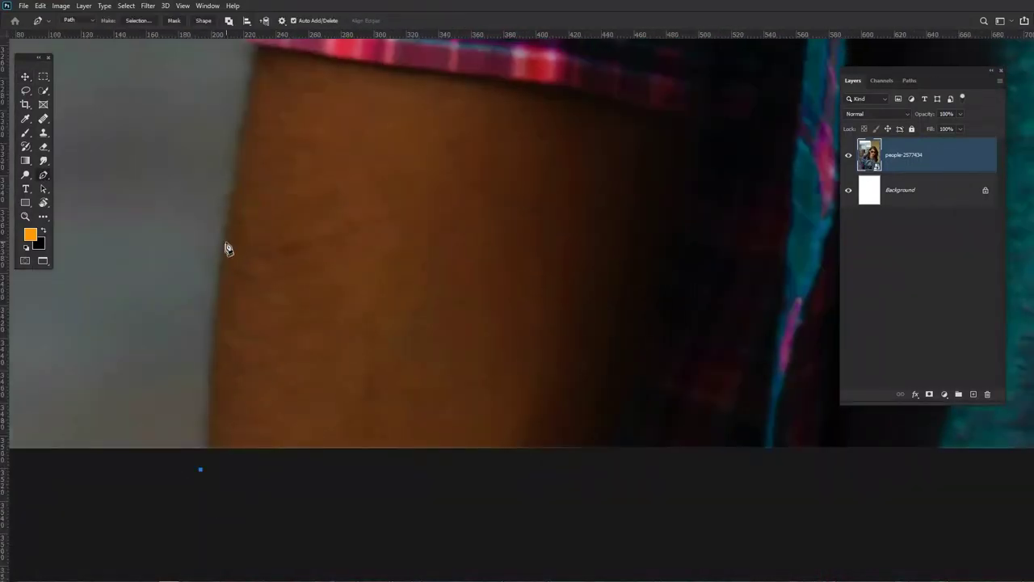
pyautogui.moveTo(227, 233); pyautogui.dragTo(239, 380)
pyautogui.moveTo(253, 288); pyautogui.dragTo(253, 296)
pyautogui.click(272, 196)
pyautogui.scroll(2, 256, 253)
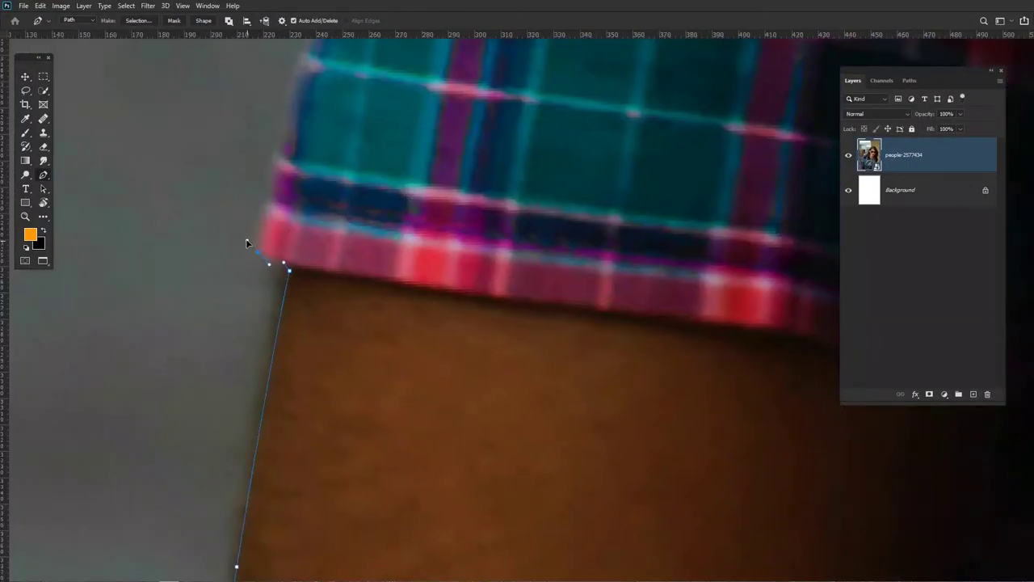
# Continue the Pen path around the corner of the cuff and up the outer edge of the lower sleeve.
pyautogui.moveTo(278, 195); pyautogui.dragTo(272, 198)
pyautogui.moveTo(281, 180); pyautogui.dragTo(236, 305)
pyautogui.moveTo(249, 203); pyautogui.dragTo(245, 358)
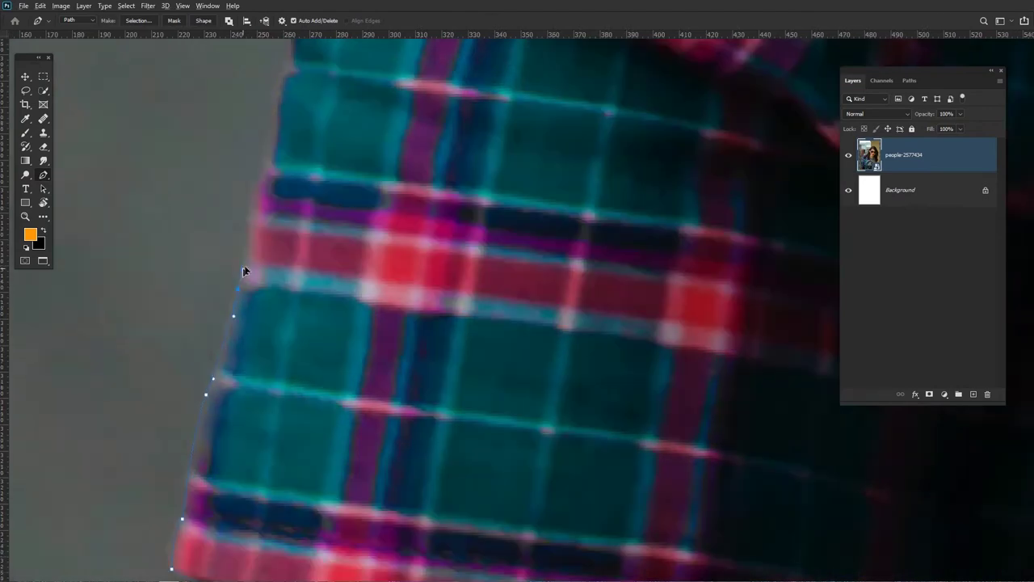
pyautogui.moveTo(248, 266); pyautogui.dragTo(259, 239)
pyautogui.moveTo(266, 206); pyautogui.dragTo(248, 261)
pyautogui.moveTo(251, 227); pyautogui.dragTo(269, 215)
pyautogui.moveTo(262, 177); pyautogui.dragTo(263, 232)
pyautogui.moveTo(266, 197); pyautogui.dragTo(242, 247)
pyautogui.moveTo(240, 251); pyautogui.dragTo(250, 242)
# Trace the Pen path around the lower folds of the rolled-up sleeve at the photo's left.
pyautogui.moveTo(257, 143); pyautogui.dragTo(251, 238)
pyautogui.moveTo(249, 235); pyautogui.dragTo(267, 249)
pyautogui.moveTo(265, 250); pyautogui.dragTo(236, 207)
pyautogui.moveTo(212, 164); pyautogui.dragTo(217, 301)
pyautogui.moveTo(213, 308); pyautogui.dragTo(214, 292)
pyautogui.moveTo(206, 187); pyautogui.dragTo(217, 252)
pyautogui.moveTo(230, 189); pyautogui.dragTo(209, 245)
pyautogui.moveTo(209, 246); pyautogui.dragTo(196, 264)
pyautogui.moveTo(195, 263); pyautogui.dragTo(214, 220)
pyautogui.moveTo(261, 201); pyautogui.dragTo(309, 185)
pyautogui.moveTo(277, 165); pyautogui.dragTo(216, 255)
pyautogui.moveTo(256, 219); pyautogui.dragTo(267, 175)
# Extend the Pen path around the bulging upper folds of the left sleeve and over the topmost fold.
pyautogui.moveTo(231, 158); pyautogui.dragTo(244, 221)
pyautogui.moveTo(236, 188); pyautogui.dragTo(242, 239)
pyautogui.moveTo(206, 185); pyautogui.dragTo(232, 252)
pyautogui.moveTo(245, 213); pyautogui.dragTo(249, 204)
pyautogui.moveTo(265, 194); pyautogui.dragTo(278, 260)
pyautogui.moveTo(251, 227); pyautogui.dragTo(242, 202)
pyautogui.moveTo(266, 192); pyautogui.dragTo(251, 252)
pyautogui.moveTo(236, 219); pyautogui.dragTo(243, 214)
pyautogui.moveTo(243, 196); pyautogui.dragTo(244, 228)
pyautogui.moveTo(176, 157); pyautogui.dragTo(216, 242)
pyautogui.scroll(10, 215, 241)
pyautogui.hscroll(-2, 216, 234)
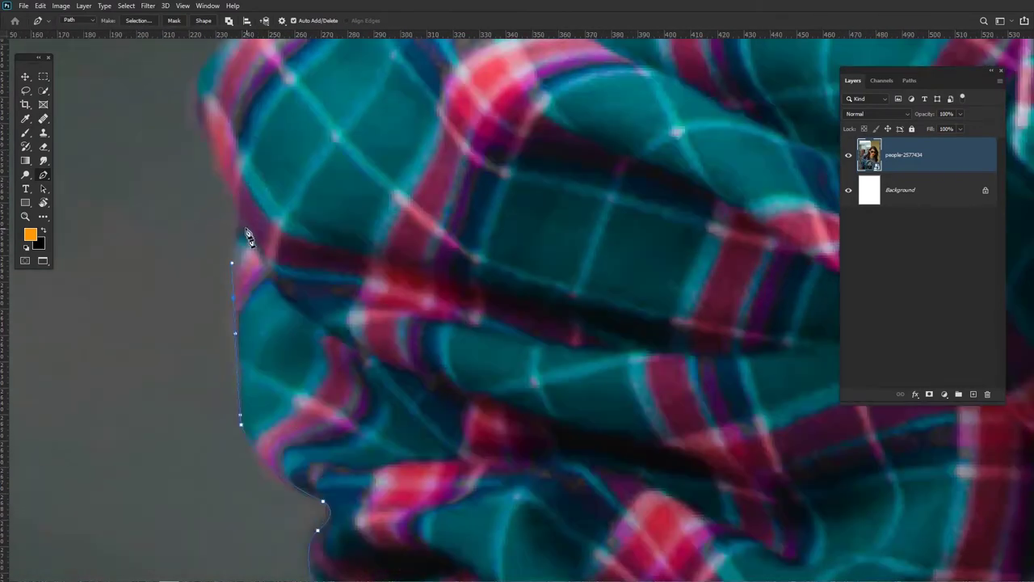
pyautogui.hscroll(5, 341, 158)
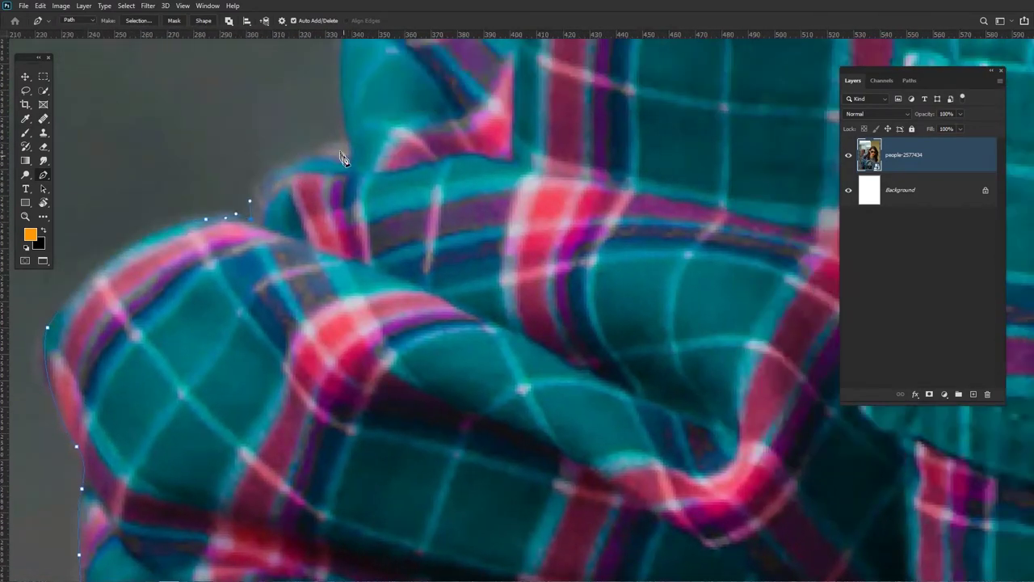
# Trace the Pen path along the outer edge of the upper left sleeve towards the shoulder.
pyautogui.scroll(6, 339, 202)
pyautogui.hscroll(2, 331, 242)
pyautogui.moveTo(317, 141); pyautogui.dragTo(265, 311)
pyautogui.moveTo(302, 159); pyautogui.dragTo(265, 296)
pyautogui.moveTo(296, 125); pyautogui.dragTo(316, 70)
pyautogui.moveTo(316, 73); pyautogui.dragTo(256, 258)
pyautogui.moveTo(315, 104); pyautogui.dragTo(246, 258)
pyautogui.moveTo(306, 113); pyautogui.dragTo(207, 440)
pyautogui.moveTo(253, 215); pyautogui.dragTo(191, 372)
pyautogui.moveTo(250, 139); pyautogui.dragTo(194, 330)
# Continue the Pen path over the top of the left shoulder and onto the solid edge of the hair.
pyautogui.moveTo(288, 154); pyautogui.dragTo(333, 120)
pyautogui.moveTo(348, 112); pyautogui.dragTo(200, 223)
pyautogui.moveTo(338, 148); pyautogui.dragTo(363, 138)
pyautogui.moveTo(592, 101); pyautogui.dragTo(517, 125)
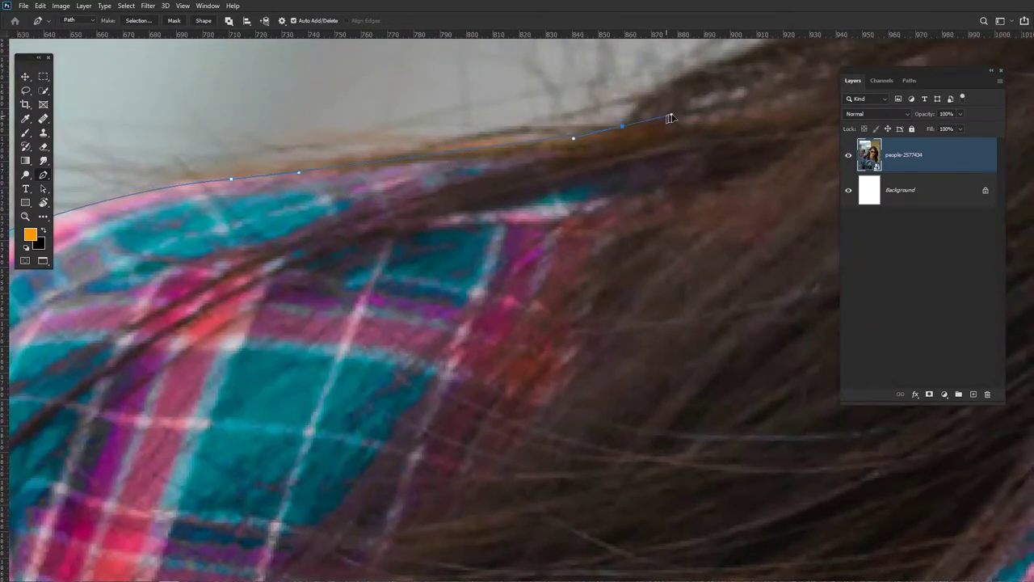
pyautogui.scroll(-5, 517, 243)
pyautogui.scroll(5, 387, 230)
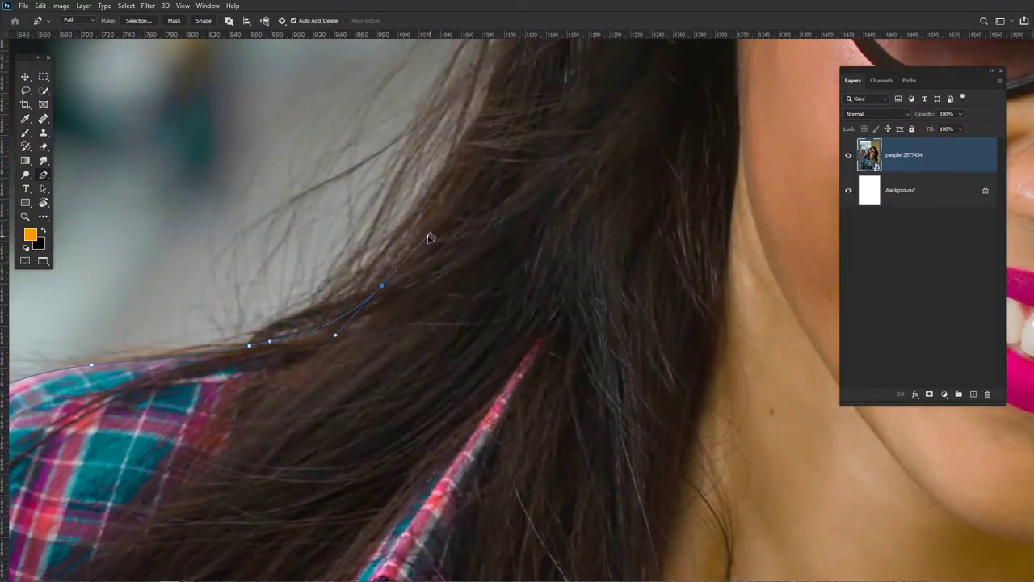
# Trace the Pen path up the left side of the hair and over the crown, leaving loose strands outside.
pyautogui.scroll(5, 431, 238)
pyautogui.hscroll(5, 431, 237)
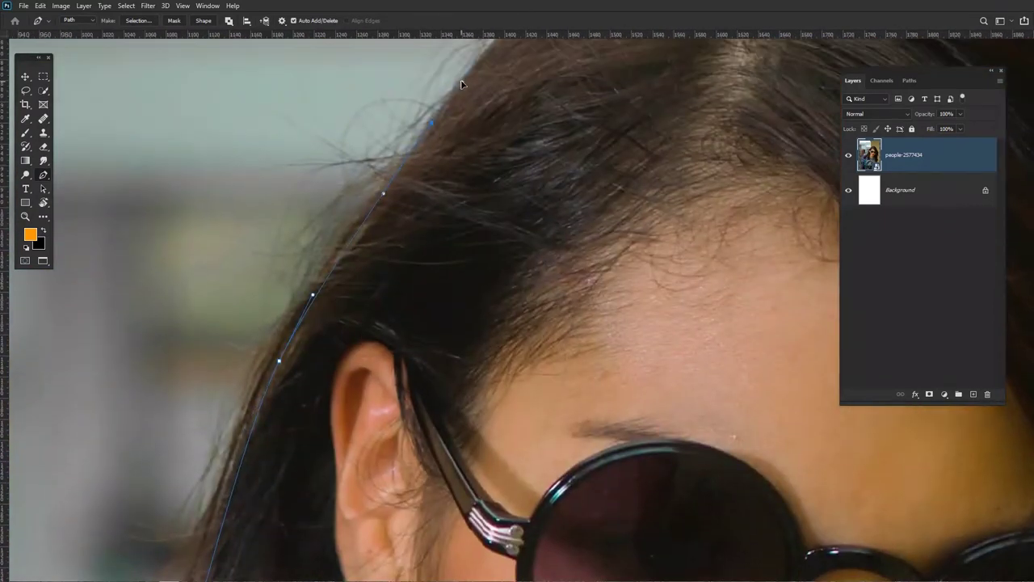
pyautogui.scroll(3, 461, 83)
pyautogui.hscroll(5, 461, 84)
pyautogui.moveTo(626, 84); pyautogui.dragTo(466, 130)
pyautogui.moveTo(467, 130)
pyautogui.mouseDown()
pyautogui.moveTo(522, 143)
pyautogui.moveTo(479, 131)
pyautogui.mouseUp()
pyautogui.moveTo(659, 173); pyautogui.dragTo(525, 176)
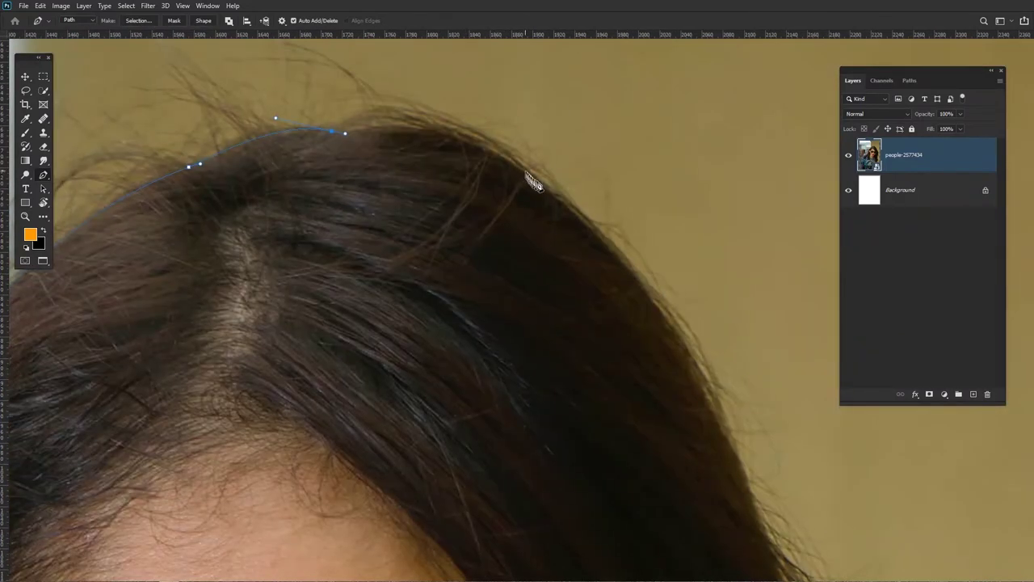
# Run the Pen path down the right side of the head, inside the loose strands, redoing the misplaced curve point.
pyautogui.moveTo(581, 339); pyautogui.dragTo(463, 242)
pyautogui.moveTo(627, 384); pyautogui.dragTo(659, 454)
pyautogui.moveTo(694, 522); pyautogui.dragTo(488, 295)
pyautogui.moveTo(448, 295); pyautogui.dragTo(512, 393)
pyautogui.moveTo(493, 452); pyautogui.dragTo(479, 257)
pyautogui.moveTo(468, 496); pyautogui.dragTo(418, 579)
pyautogui.hotkey('ctrl', 'z')
pyautogui.hotkey('ctrl', '-')
pyautogui.moveTo(499, 390); pyautogui.dragTo(464, 332)
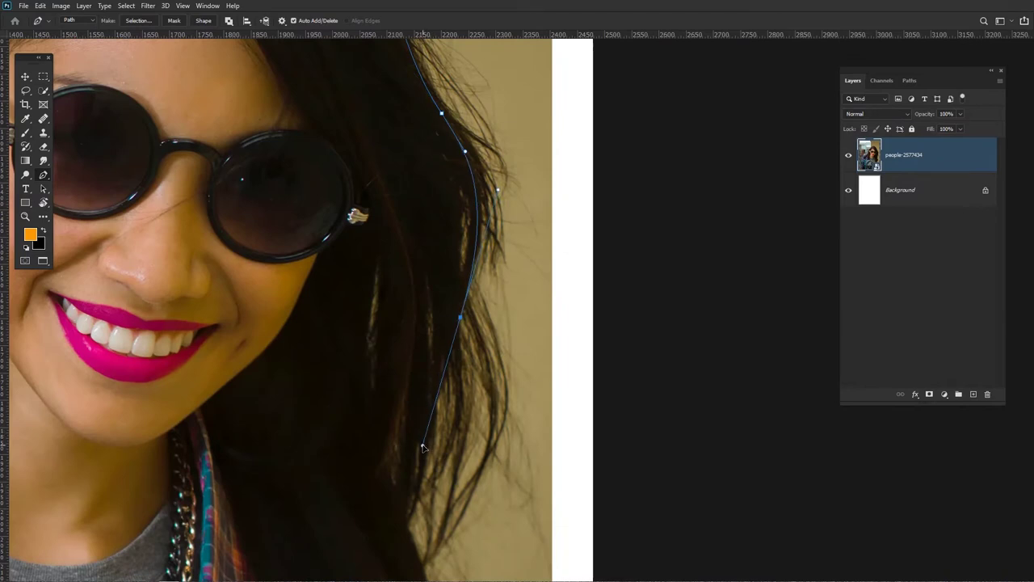
# Trace the Pen path around the lower right hair to its tips, ending in a sharp corner at the shirt.
pyautogui.scroll(3, 421, 446)
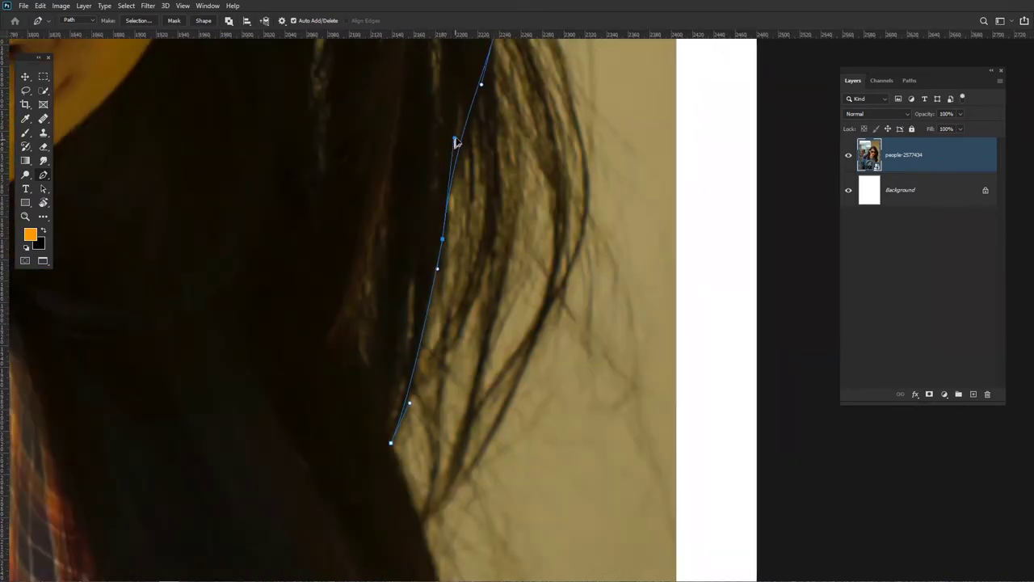
pyautogui.scroll(-3, 372, 273)
pyautogui.hscroll(1, 372, 273)
pyautogui.scroll(-5, 370, 277)
pyautogui.hscroll(1, 370, 277)
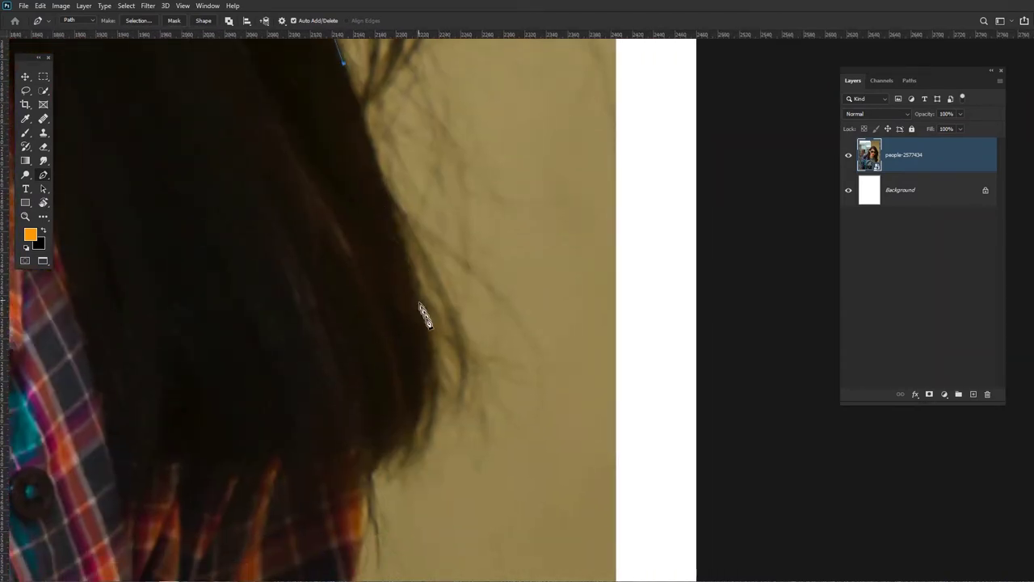
pyautogui.moveTo(424, 384); pyautogui.dragTo(422, 406)
pyautogui.moveTo(406, 468); pyautogui.dragTo(452, 263)
pyautogui.moveTo(408, 272); pyautogui.dragTo(377, 303)
pyautogui.keyDown('alt'); pyautogui.click(408, 273); pyautogui.keyUp('alt')
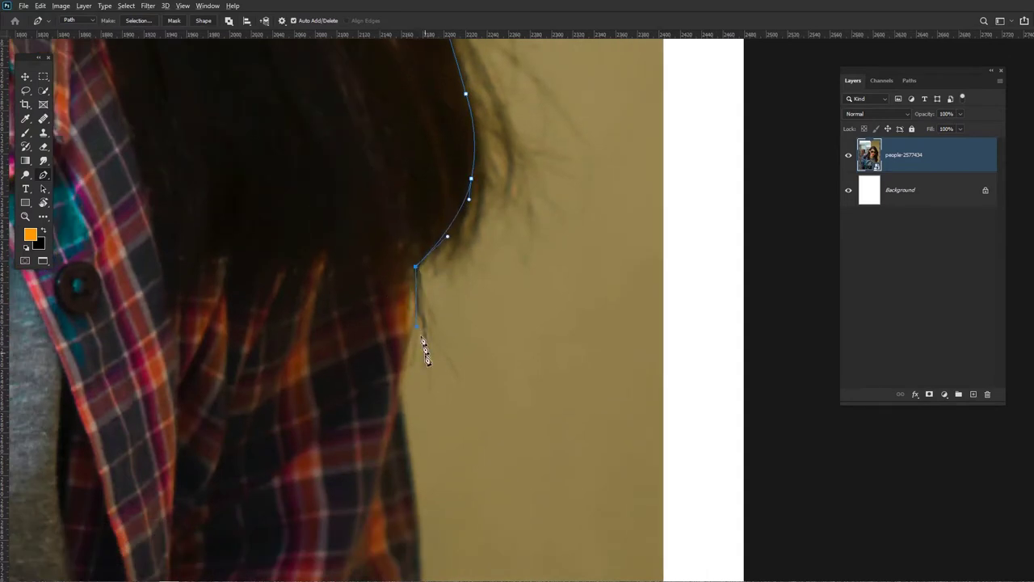
# Continue the Pen path from the hair tips down the outer edge of the upper right sleeve.
pyautogui.moveTo(406, 428); pyautogui.dragTo(438, 283)
pyautogui.moveTo(437, 282); pyautogui.dragTo(439, 302)
pyautogui.moveTo(451, 469); pyautogui.dragTo(438, 293)
pyautogui.moveTo(438, 293); pyautogui.dragTo(434, 373)
pyautogui.moveTo(353, 428); pyautogui.dragTo(419, 243)
pyautogui.moveTo(418, 243); pyautogui.dragTo(378, 280)
pyautogui.moveTo(437, 303); pyautogui.dragTo(416, 236)
pyautogui.moveTo(416, 236); pyautogui.dragTo(431, 270)
pyautogui.moveTo(461, 318); pyautogui.dragTo(432, 240)
pyautogui.click(392, 184)
# Trace the Pen path around the lower folds of the right sleeve and down towards the photo's lower edge.
pyautogui.moveTo(438, 276); pyautogui.dragTo(433, 300)
pyautogui.scroll(-2, 460, 319)
pyautogui.moveTo(441, 353); pyautogui.dragTo(469, 283)
pyautogui.scroll(1, 469, 283)
pyautogui.moveTo(448, 236); pyautogui.dragTo(448, 246)
pyautogui.moveTo(444, 337); pyautogui.dragTo(449, 344)
pyautogui.moveTo(462, 364); pyautogui.dragTo(450, 292)
pyautogui.moveTo(446, 312); pyautogui.dragTo(476, 248)
pyautogui.scroll(-6, 436, 291)
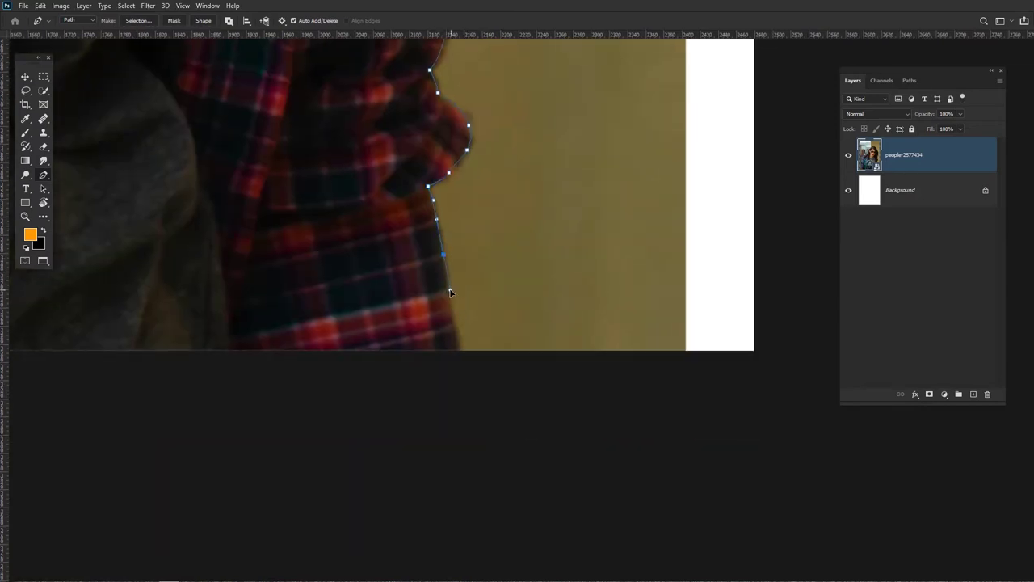
# Turn the outline path around the woman into a selection and mask the photo layer with it.
pyautogui.rightClick(453, 219)
pyautogui.click(489, 264)
pyautogui.click(567, 162)
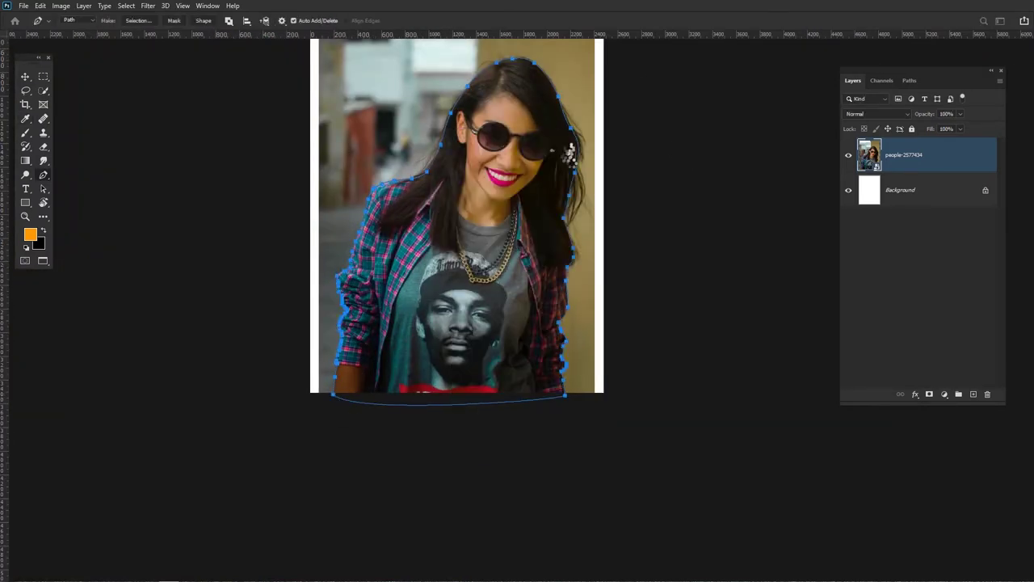
pyautogui.click(929, 394)
# Duplicate the masked people-2577434 layer as a smart object, keeping the original layer hidden.
pyautogui.hotkey('ctrl', 'j')
pyautogui.click(848, 191)
pyautogui.rightClick(907, 152)
pyautogui.rightClick(941, 151)
pyautogui.click(838, 226)
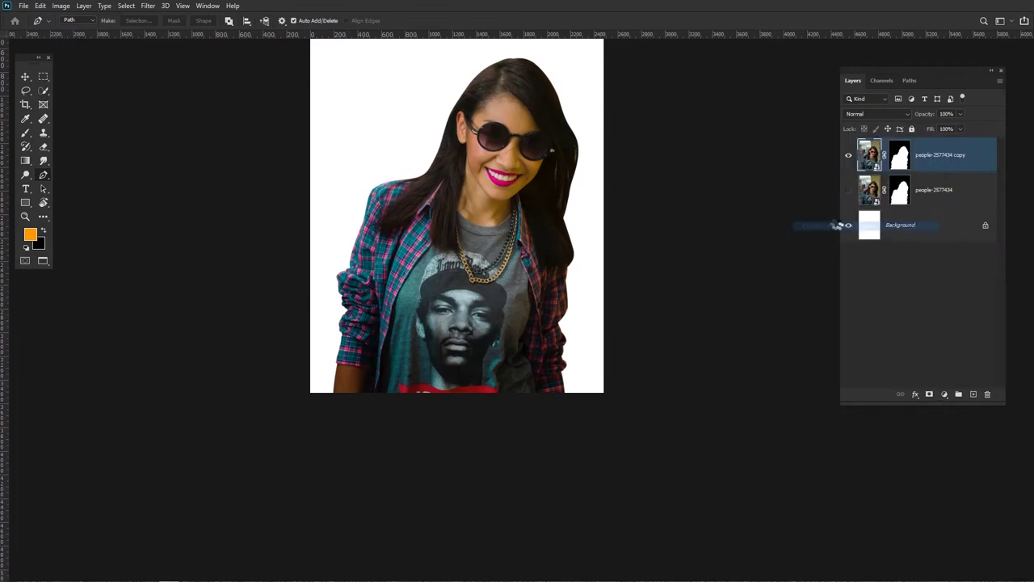
# Enlarge and reposition the cut-out woman on the canvas with Free Transform.
pyautogui.scroll(-3, 568, 395)
pyautogui.moveTo(512, 251); pyautogui.dragTo(441, 303)
pyautogui.hotkey('ctrl', 't')
pyautogui.moveTo(443, 349); pyautogui.dragTo(426, 349)
pyautogui.moveTo(490, 199); pyautogui.dragTo(520, 155)
pyautogui.moveTo(467, 296); pyautogui.dragTo(470, 296)
pyautogui.press('Return')
# Open the smart object's contents and duplicate the cut-out layer there with its mask applied.
pyautogui.press('v')
pyautogui.doubleClick(869, 156)
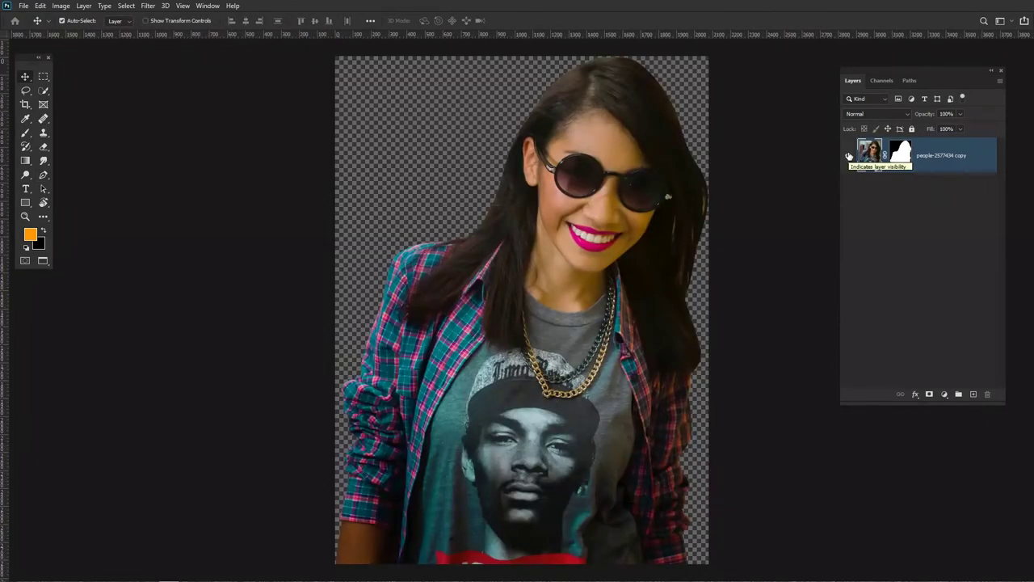
pyautogui.hotkey('ctrl', 'j')
pyautogui.moveTo(899, 145); pyautogui.dragTo(889, 185)
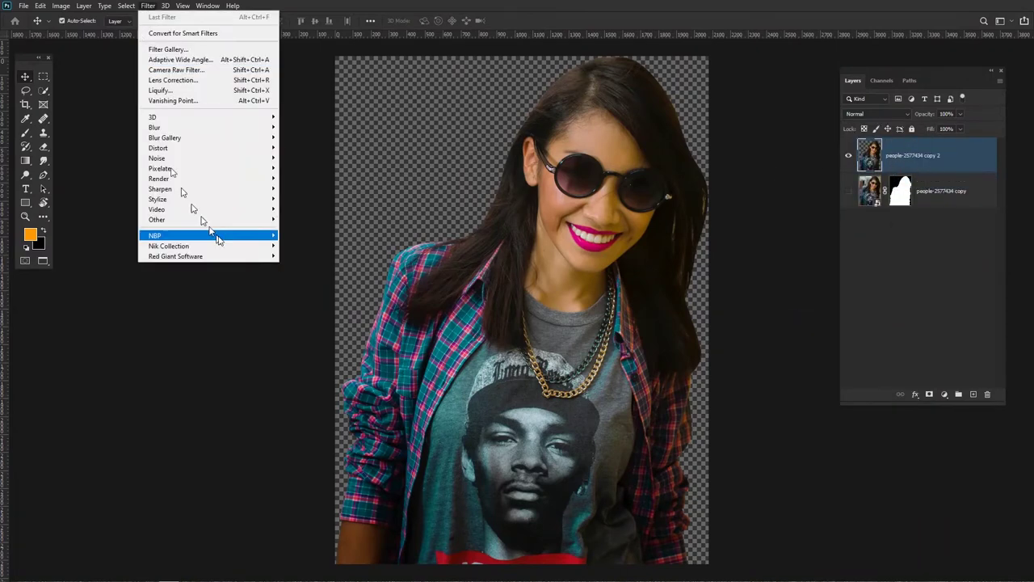
# Apply the HDR Like recipe from Color Efex Pro 4 to the cut-out, postponing the plug-in update.
pyautogui.click(307, 247)
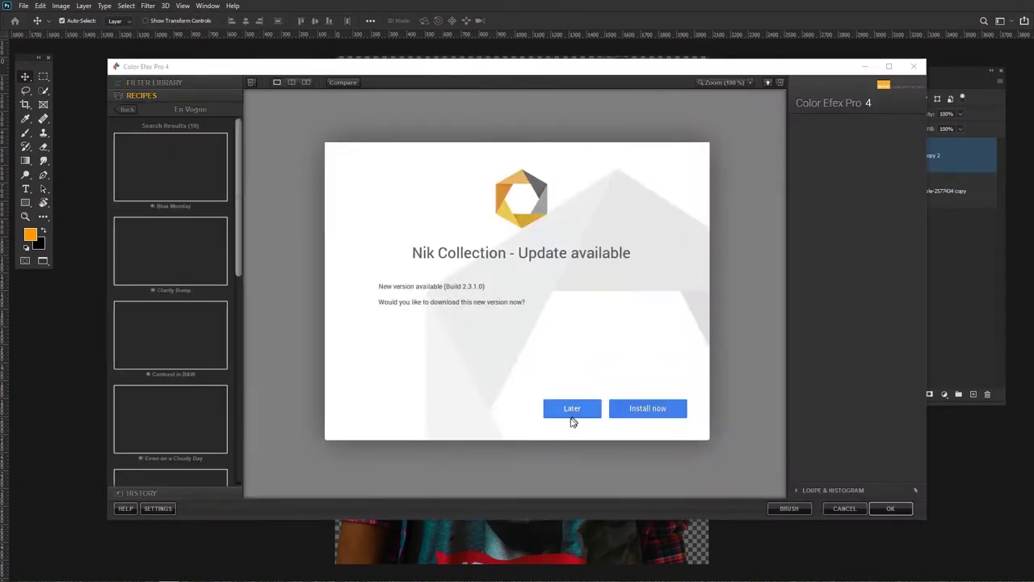
pyautogui.click(573, 408)
pyautogui.click(202, 335)
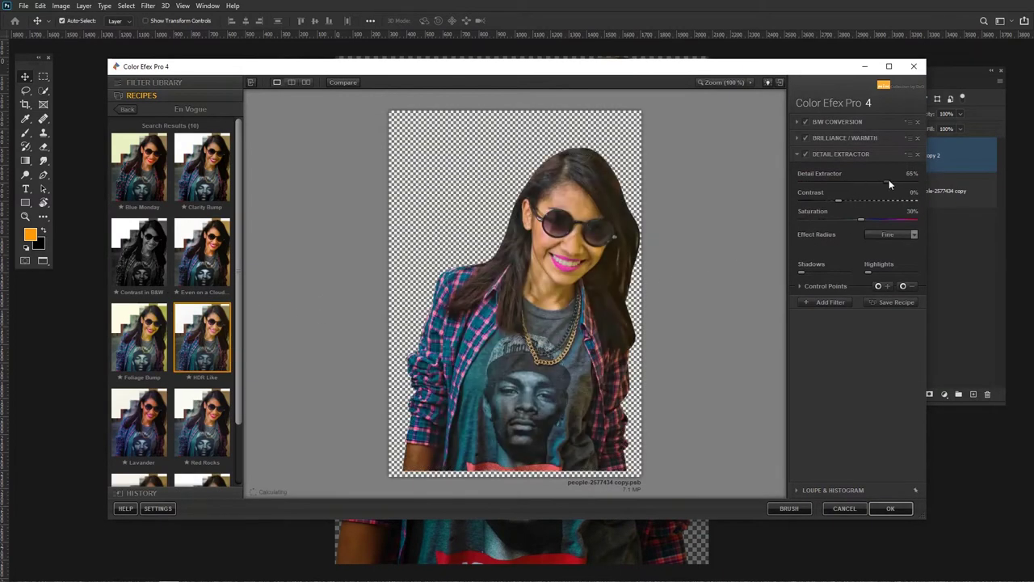
pyautogui.click(891, 509)
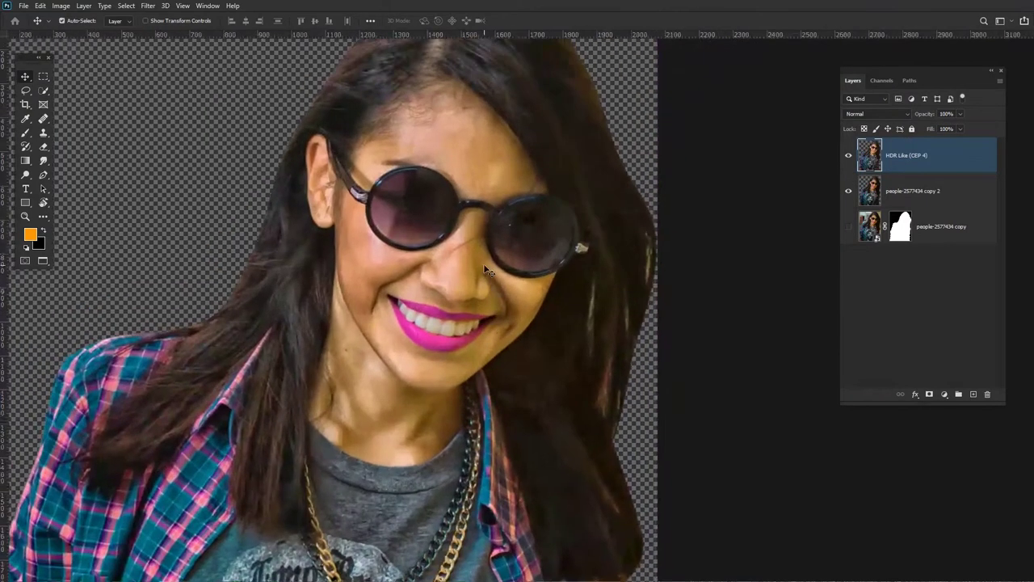
# Switch to the Smudge tool with the brush list shown, working on a clipped copy of the HDR Like (CEP 4) layer.
pyautogui.rightClick(43, 161)
pyautogui.click(86, 182)
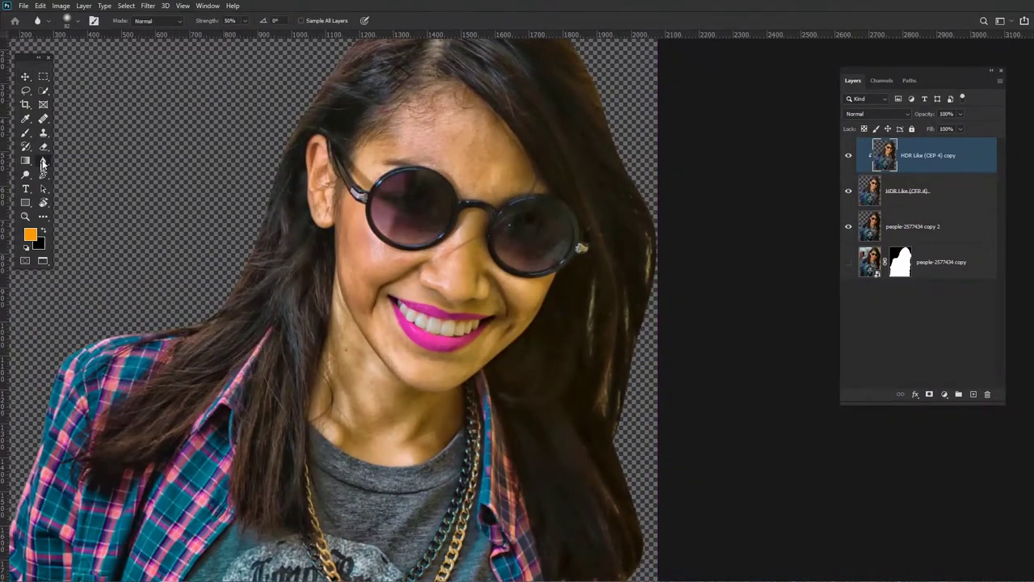
pyautogui.click(208, 7)
pyautogui.click(217, 113)
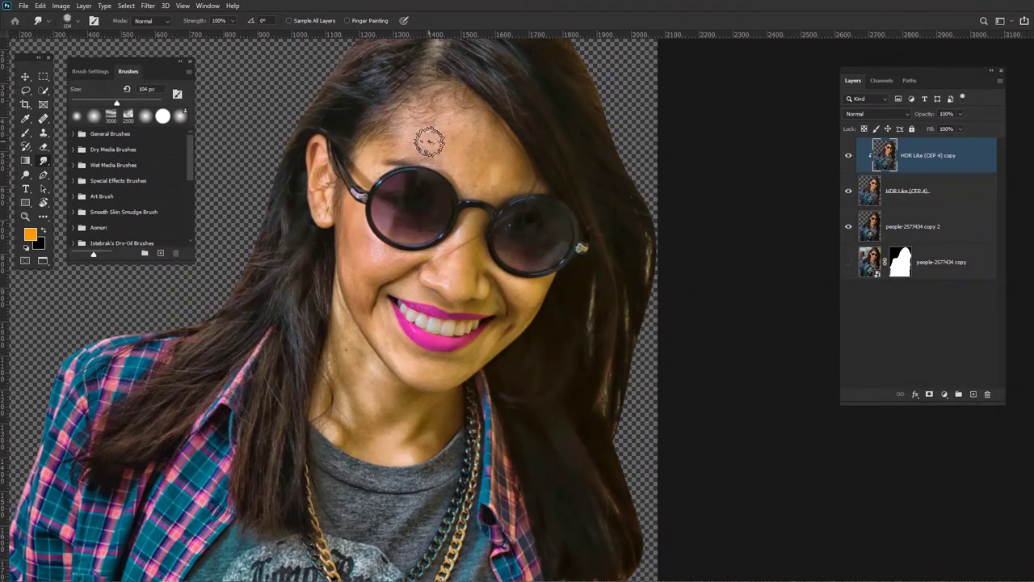
# Smooth the forehead skin from the hairline down to the sunglasses with the Smudge tool at 50% strength.
pyautogui.scroll(3, 428, 138)
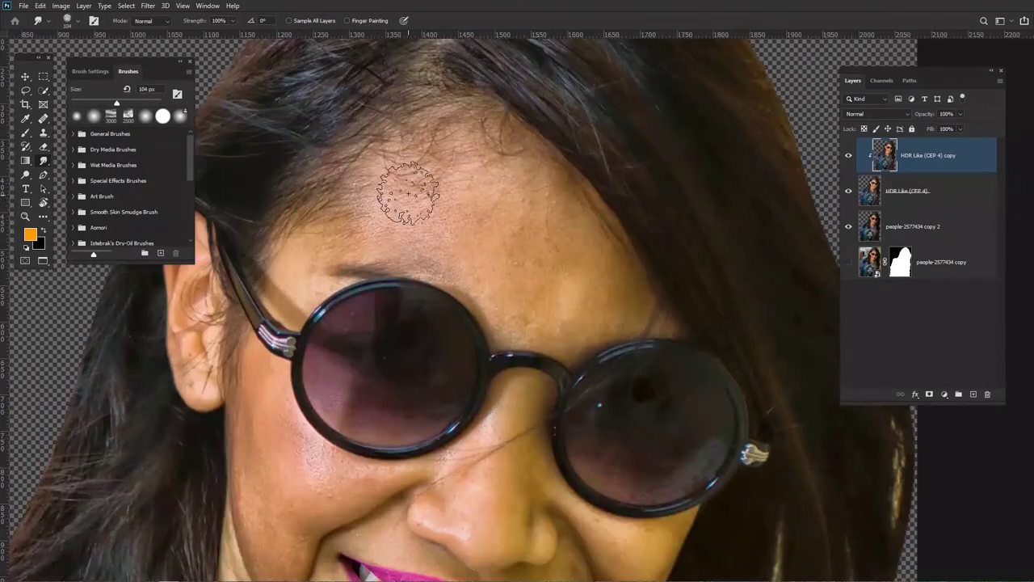
pyautogui.moveTo(374, 187); pyautogui.dragTo(372, 171)
pyautogui.hotkey('ctrl', 'z')
pyautogui.click(191, 21)
pyautogui.write('50')
pyautogui.press('Return')
pyautogui.moveTo(292, 267)
pyautogui.mouseDown()
pyautogui.moveTo(344, 215)
pyautogui.moveTo(407, 198)
pyautogui.moveTo(444, 140)
pyautogui.moveTo(485, 147)
pyautogui.mouseUp()
pyautogui.moveTo(543, 236); pyautogui.dragTo(427, 219)
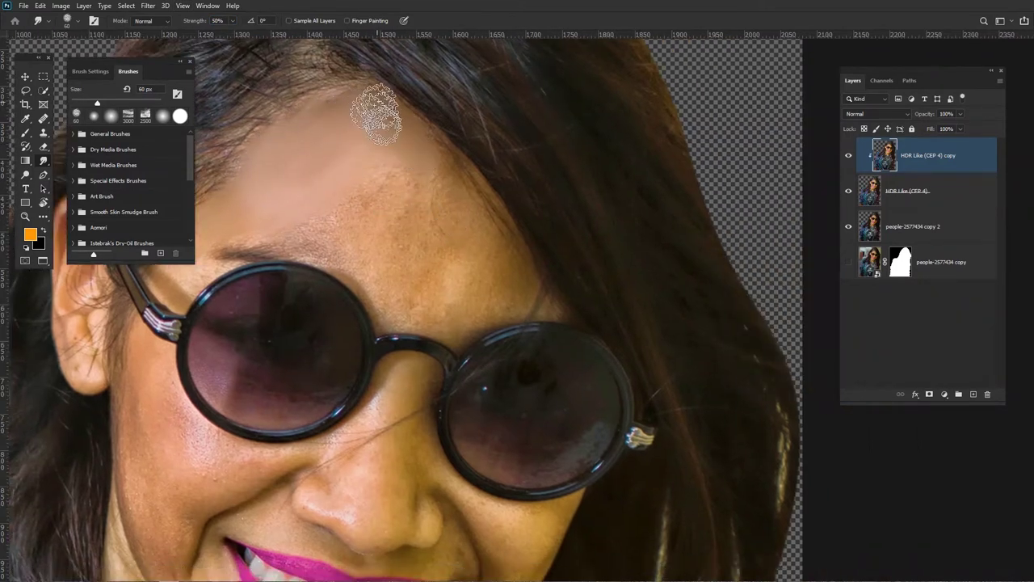
pyautogui.moveTo(473, 235)
pyautogui.mouseDown()
pyautogui.moveTo(365, 167)
pyautogui.moveTo(323, 212)
pyautogui.moveTo(319, 198)
pyautogui.moveTo(392, 157)
pyautogui.mouseUp()
pyautogui.moveTo(403, 159)
pyautogui.mouseDown()
pyautogui.moveTo(439, 219)
pyautogui.moveTo(556, 204)
pyautogui.moveTo(530, 161)
pyautogui.mouseUp()
# Smudge the skin around the left eyebrow and along the rim of the sunglasses with a 25 px brush.
pyautogui.press('[')
pyautogui.press('[')
pyautogui.press('[')
pyautogui.press('[')
pyautogui.press('[')
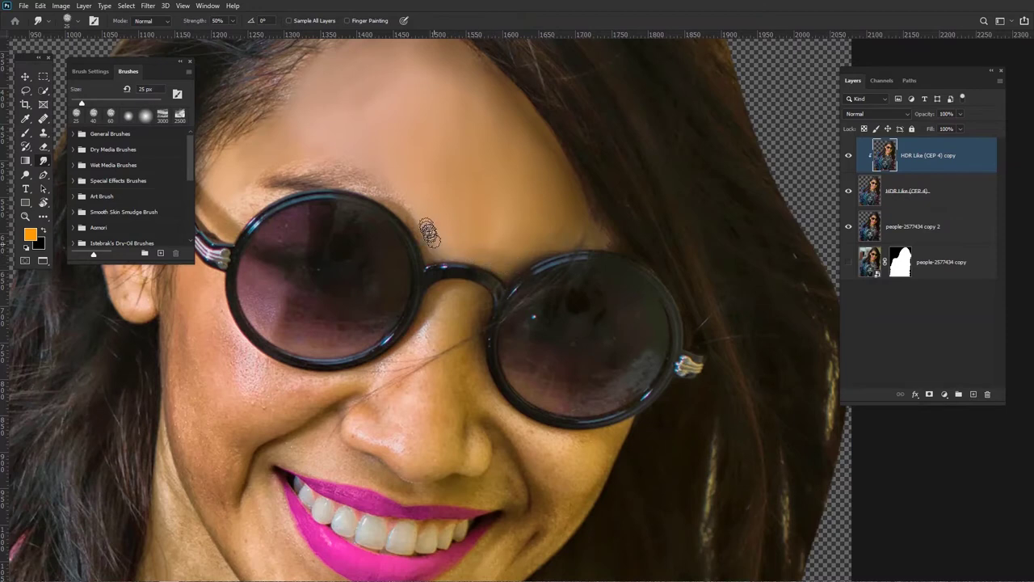
pyautogui.moveTo(389, 194); pyautogui.dragTo(416, 205)
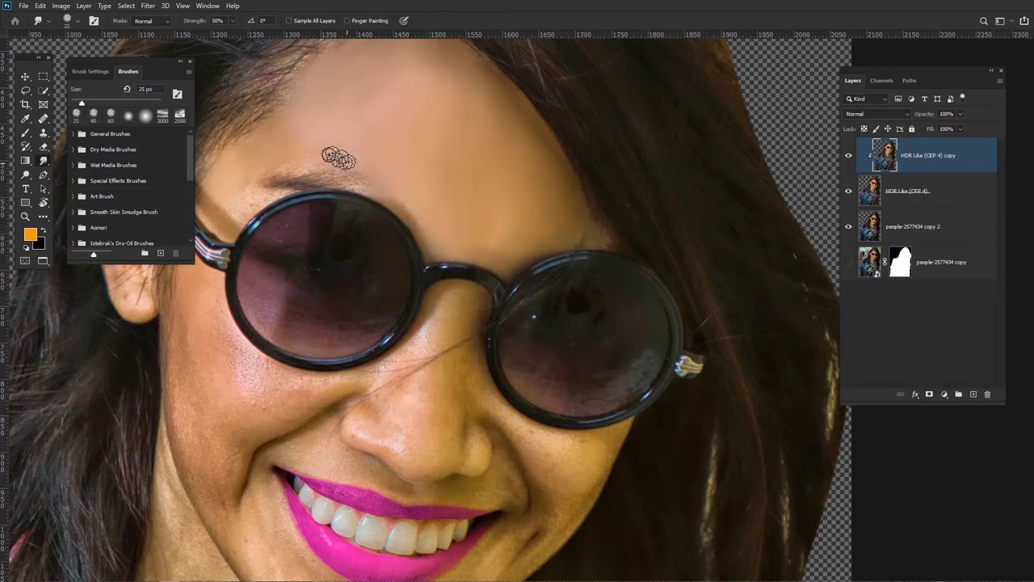
pyautogui.moveTo(268, 152); pyautogui.dragTo(346, 145)
pyautogui.moveTo(302, 187); pyautogui.dragTo(295, 217)
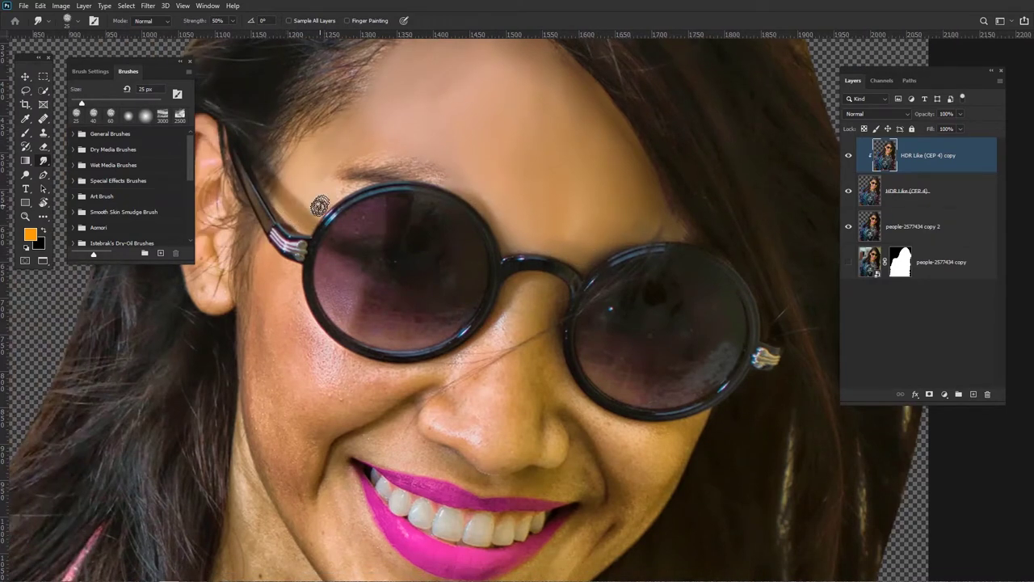
pyautogui.moveTo(326, 186); pyautogui.dragTo(302, 208)
# Blend the uneven skin above the left eyebrow and across the middle of the forehead with a Smudge brush of about 30 px.
pyautogui.press(']')
pyautogui.press(']')
pyautogui.moveTo(372, 146); pyautogui.dragTo(349, 156)
pyautogui.press(']')
pyautogui.press(']')
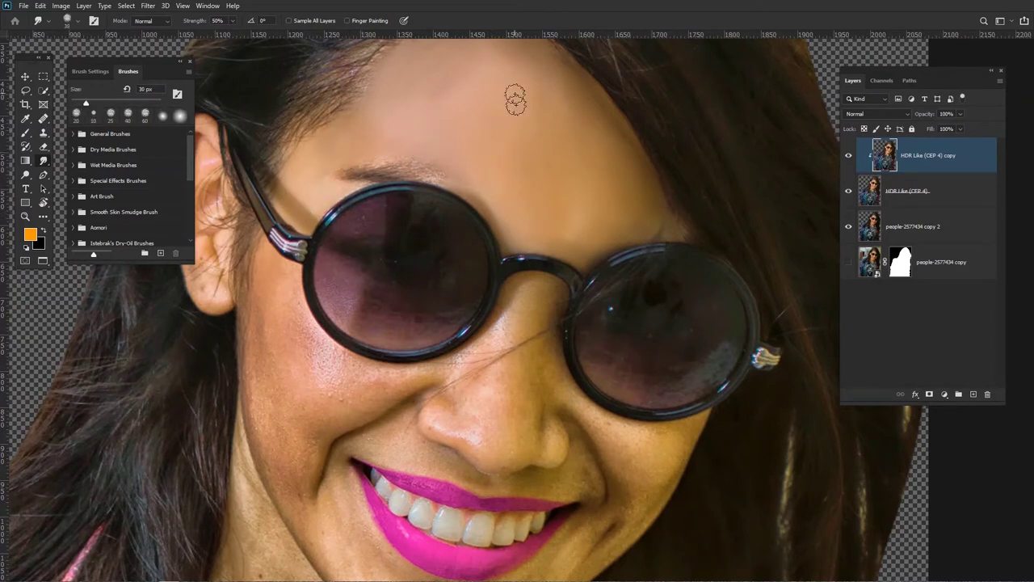
pyautogui.moveTo(537, 65); pyautogui.dragTo(492, 134)
# Smudge the nose smooth from the bridge between the lenses to the tip with a 30 px brush, blending away the stray hair.
pyautogui.press(']')
pyautogui.press(']')
pyautogui.press(']')
pyautogui.press(']')
pyautogui.moveTo(596, 285); pyautogui.dragTo(609, 297)
pyautogui.press('[')
pyautogui.press('[')
pyautogui.moveTo(524, 311); pyautogui.dragTo(540, 186)
pyautogui.moveTo(517, 277)
pyautogui.mouseDown()
pyautogui.moveTo(487, 263)
pyautogui.moveTo(507, 229)
pyautogui.moveTo(467, 265)
pyautogui.moveTo(485, 275)
pyautogui.mouseUp()
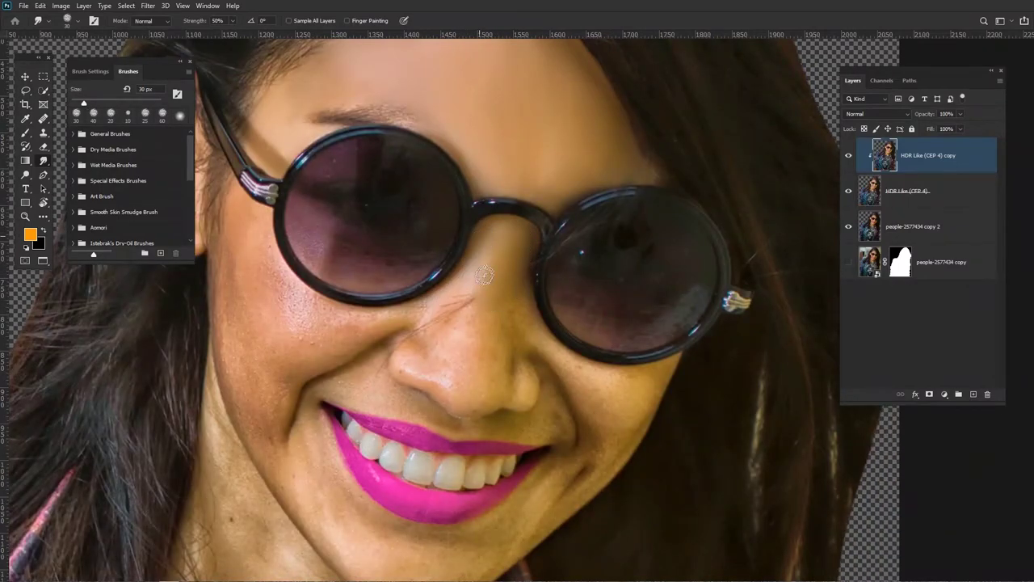
pyautogui.scroll(-2, 477, 278)
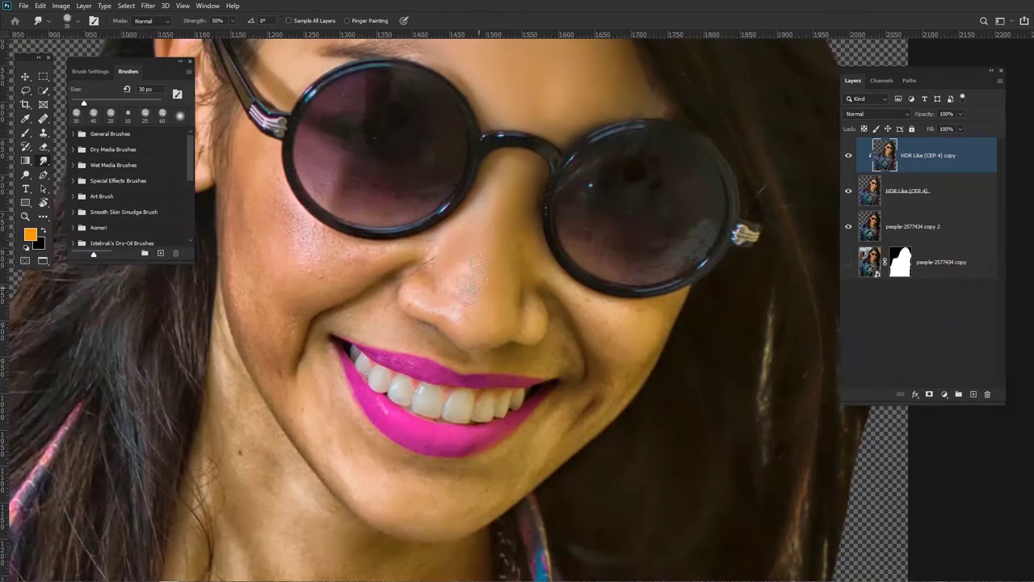
pyautogui.scroll(-2, 517, 226)
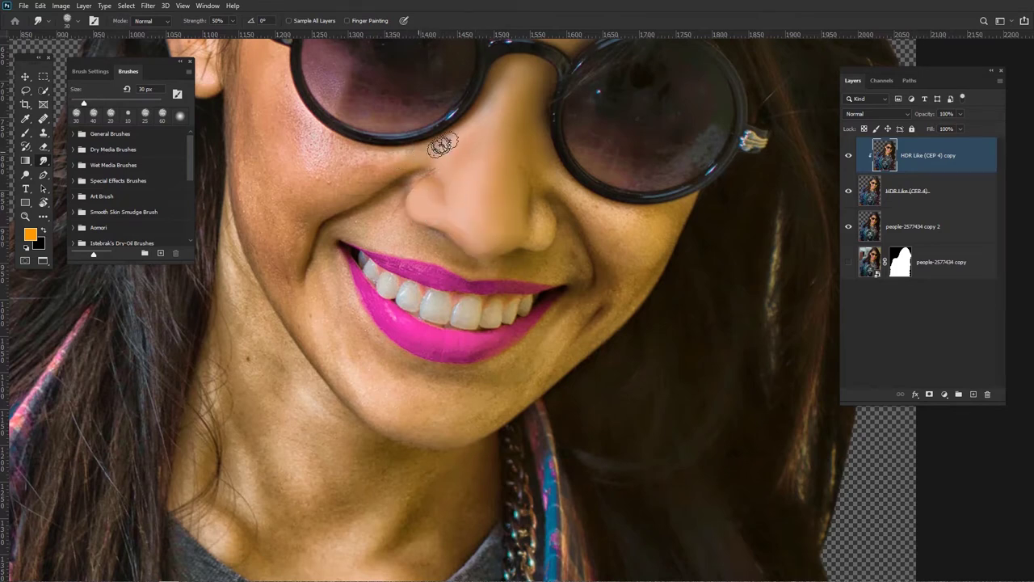
# Smooth the left cheek from the sunglasses rim to the smile line and the edge of the face with the 30 px Smudge brush.
pyautogui.moveTo(356, 201); pyautogui.dragTo(349, 230)
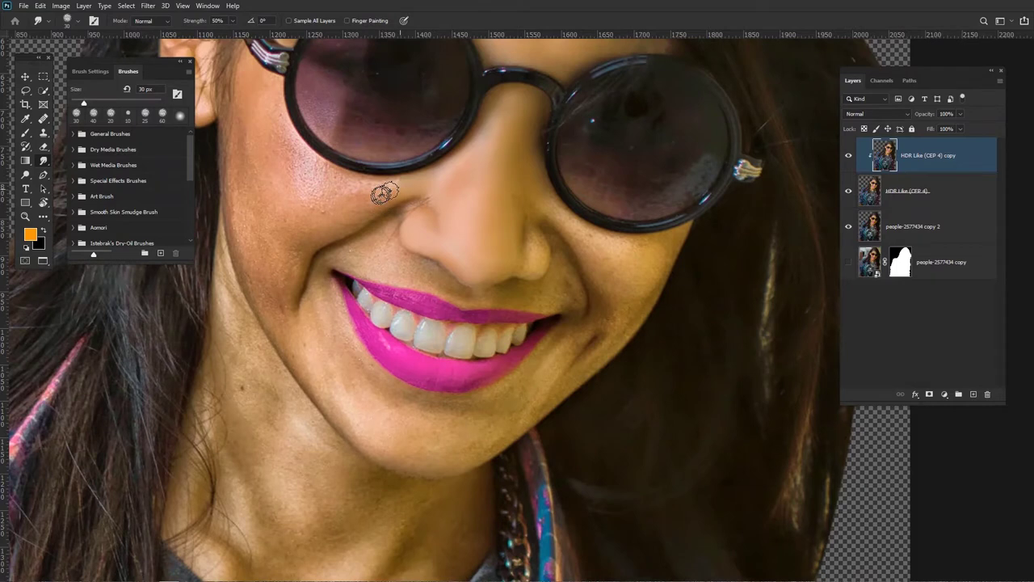
pyautogui.moveTo(345, 182)
pyautogui.mouseDown()
pyautogui.moveTo(359, 194)
pyautogui.moveTo(345, 207)
pyautogui.mouseUp()
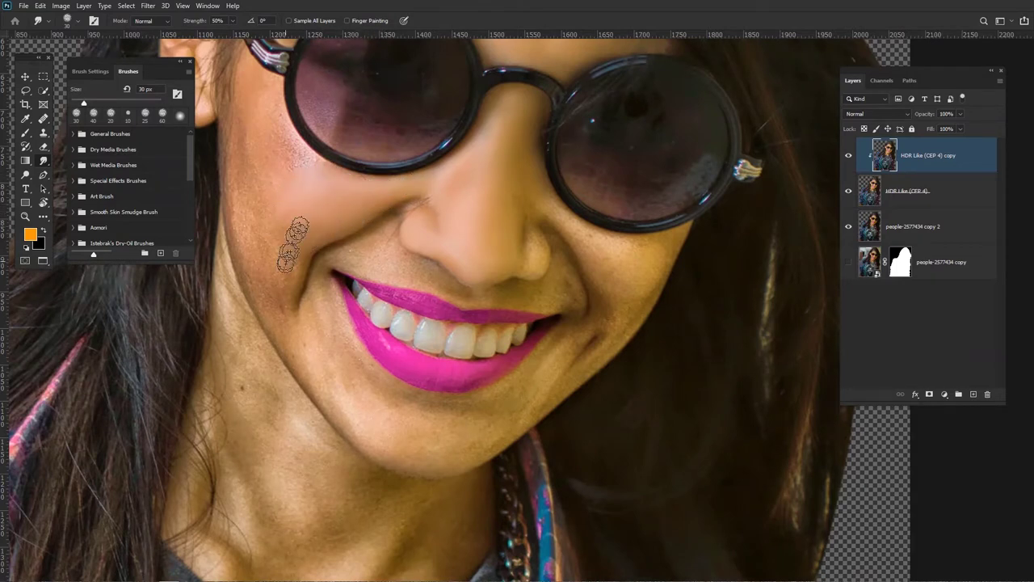
pyautogui.moveTo(220, 224)
pyautogui.mouseDown()
pyautogui.moveTo(243, 252)
pyautogui.moveTo(263, 240)
pyautogui.moveTo(301, 321)
pyautogui.mouseUp()
pyautogui.moveTo(280, 279); pyautogui.dragTo(301, 302)
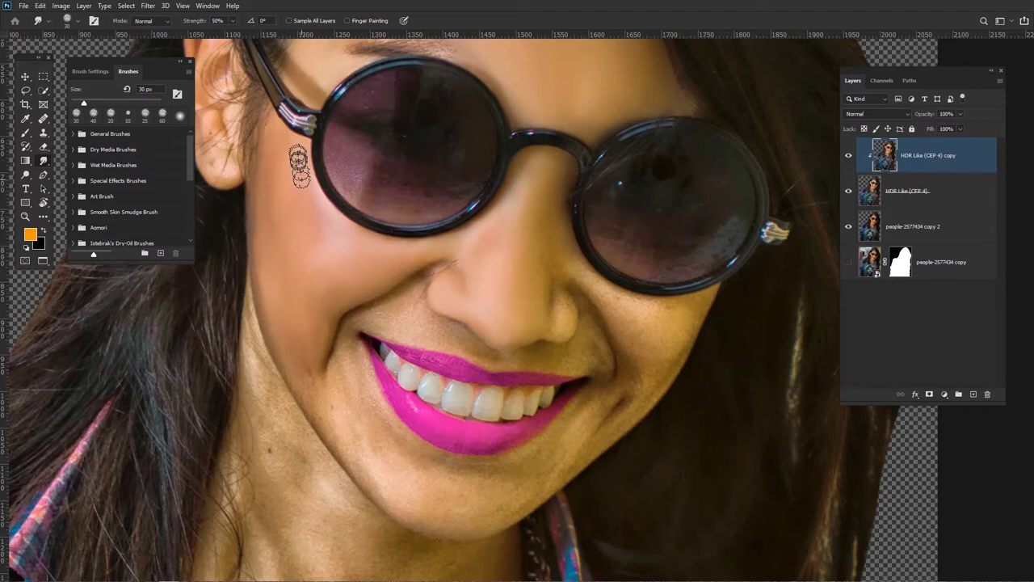
# Smudge the skin between the nose and upper lip and around the nostrils with a 20 px brush.
pyautogui.scroll(-2, 307, 210)
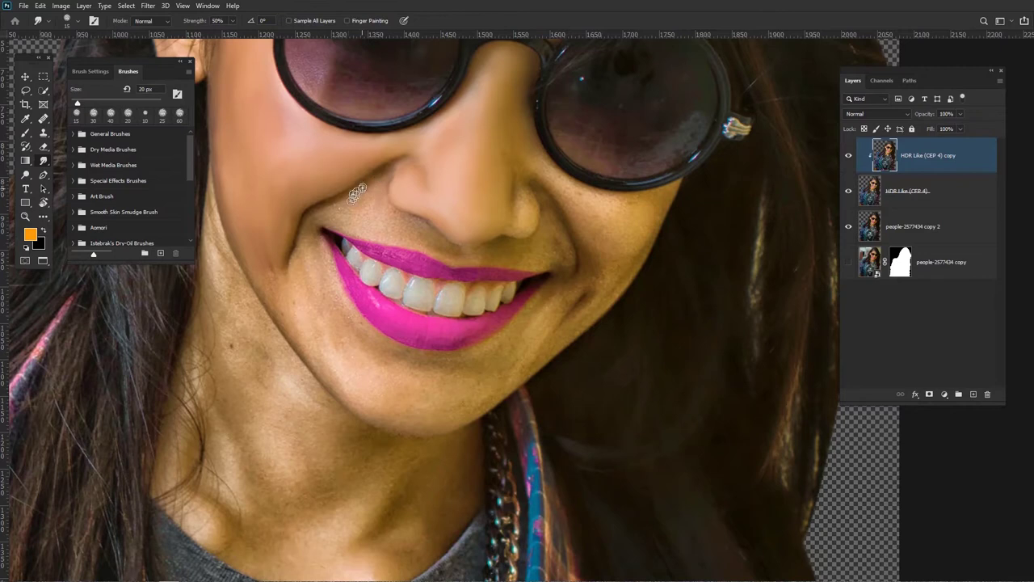
pyautogui.press(']')
pyautogui.moveTo(374, 181); pyautogui.dragTo(424, 152)
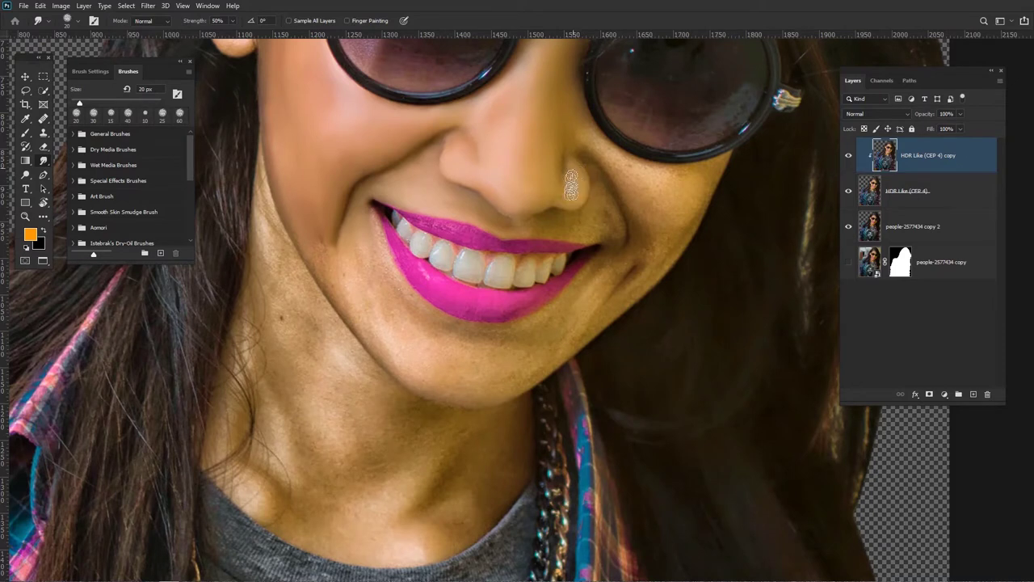
pyautogui.moveTo(582, 136); pyautogui.dragTo(394, 185)
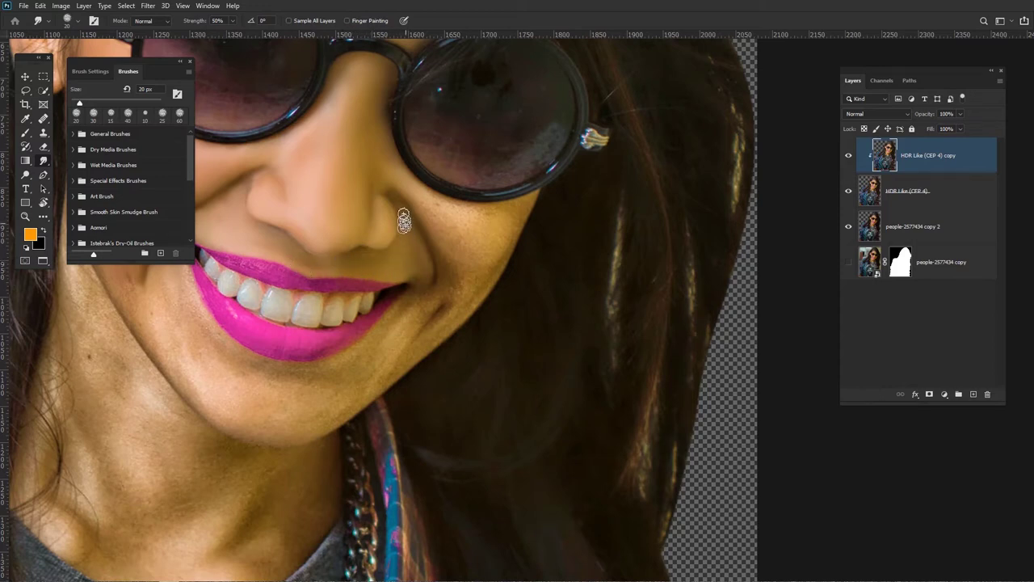
# Smooth the right cheek beside the nose and below the right lens with the Smudge tool, enlarging the brush for the wider area.
pyautogui.moveTo(406, 229); pyautogui.dragTo(327, 164)
pyautogui.press(']')
pyautogui.press(']')
pyautogui.press(']')
pyautogui.moveTo(365, 193)
pyautogui.mouseDown()
pyautogui.moveTo(399, 224)
pyautogui.moveTo(395, 240)
pyautogui.moveTo(437, 242)
pyautogui.mouseUp()
# Smudge the right jaw, the chin and the skin below the lower lip smooth with a 30 px brush.
pyautogui.press('[')
pyautogui.press('[')
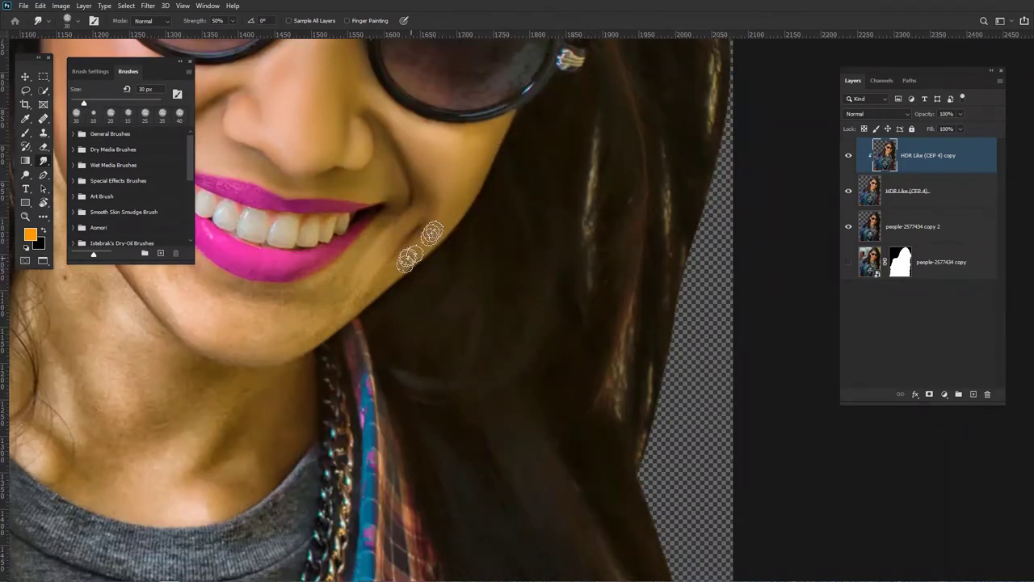
pyautogui.moveTo(330, 294); pyautogui.dragTo(450, 215)
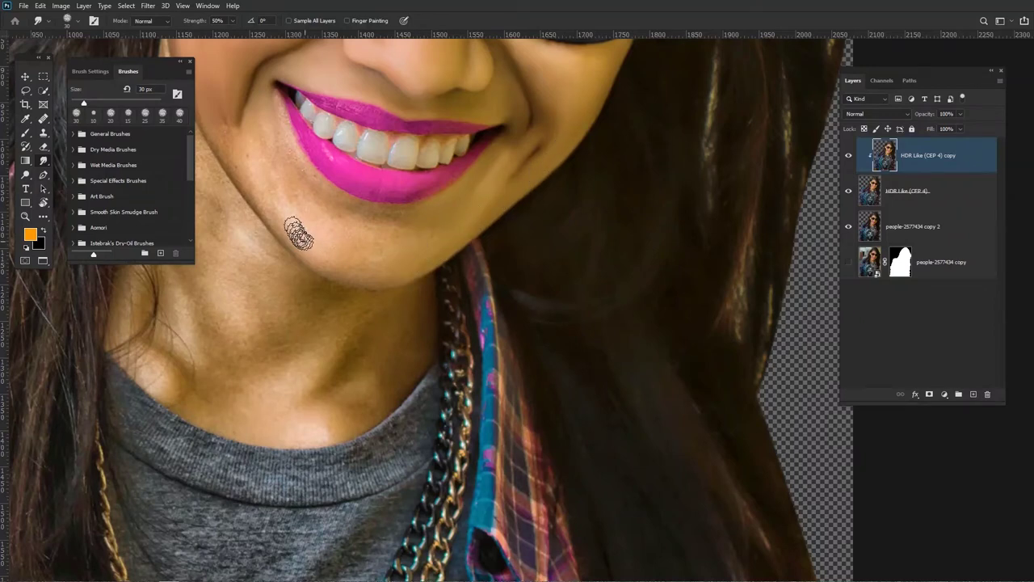
pyautogui.moveTo(254, 193); pyautogui.dragTo(280, 223)
pyautogui.moveTo(257, 171); pyautogui.dragTo(308, 230)
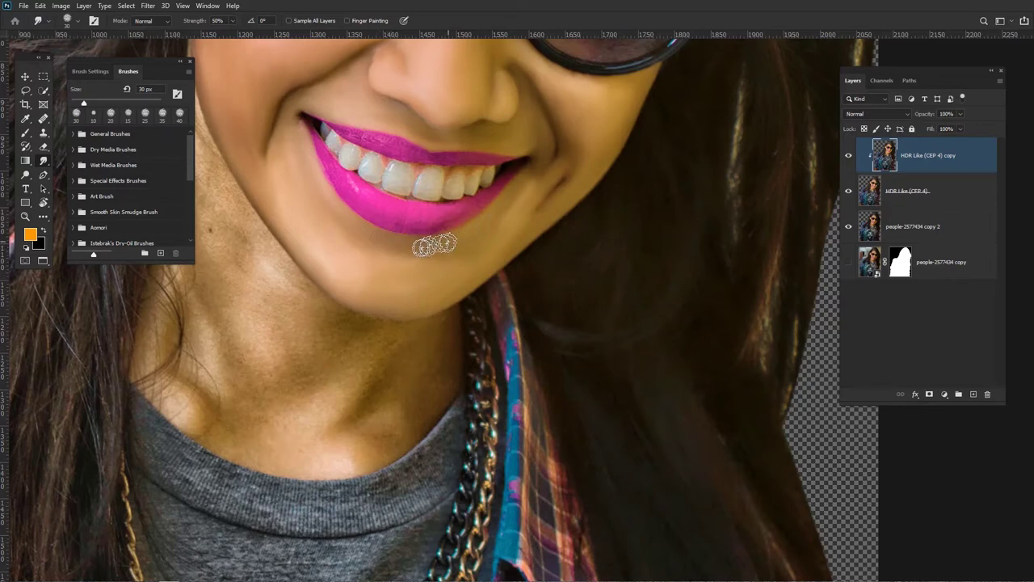
pyautogui.scroll(-5, 367, 291)
pyautogui.moveTo(383, 201); pyautogui.dragTo(472, 225)
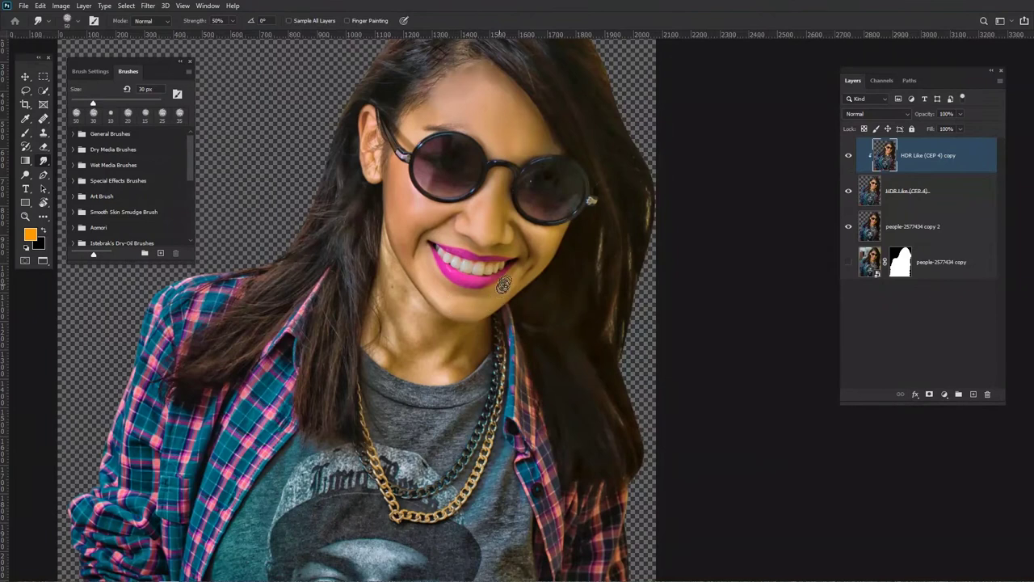
# Smooth the left side of the neck between the hair, the jawline and the shirt collar with the Smudge tool.
pyautogui.moveTo(416, 222); pyautogui.dragTo(417, 173)
pyautogui.scroll(1, 381, 215)
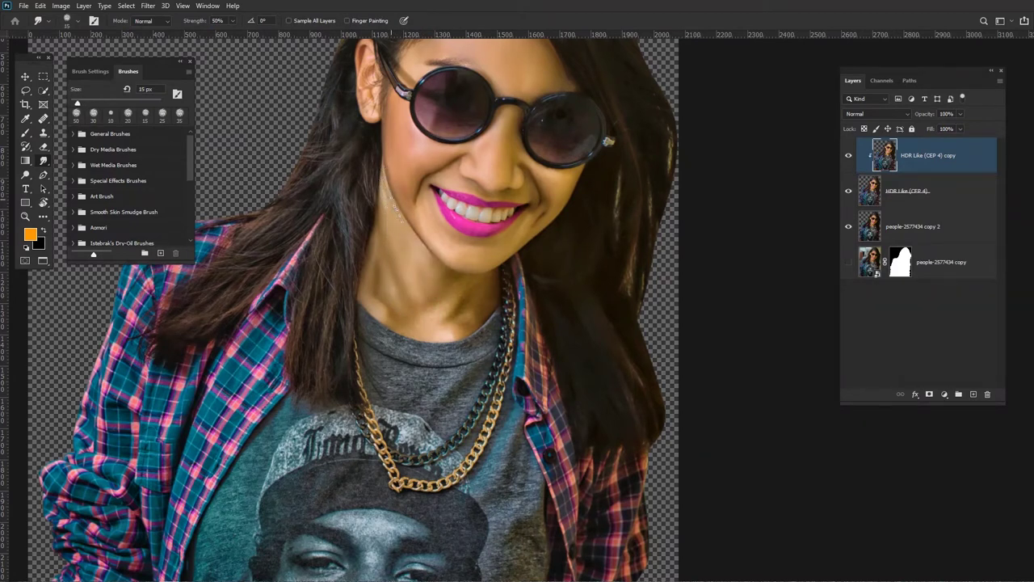
pyautogui.scroll(4, 402, 250)
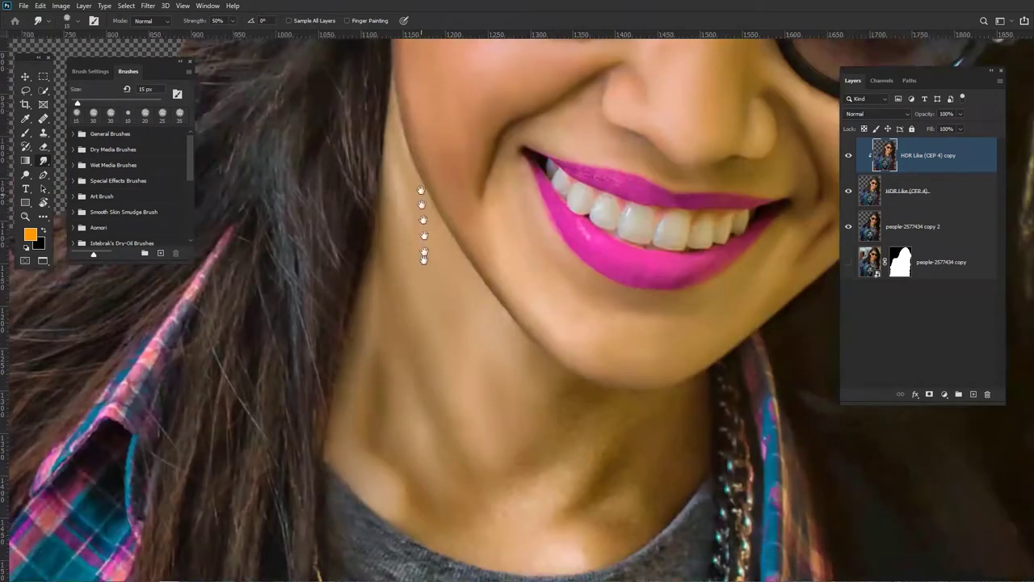
pyautogui.press(']')
pyautogui.press(']')
pyautogui.press(']')
pyautogui.press(']')
pyautogui.moveTo(471, 388); pyautogui.dragTo(502, 438)
pyautogui.moveTo(408, 236); pyautogui.dragTo(384, 297)
# Smudge along the underside of the chin with a 15 px brush to clean the edge between chin and neck.
pyautogui.press('[')
pyautogui.press('[')
pyautogui.press('[')
pyautogui.press('[')
pyautogui.press('[')
pyautogui.press('[')
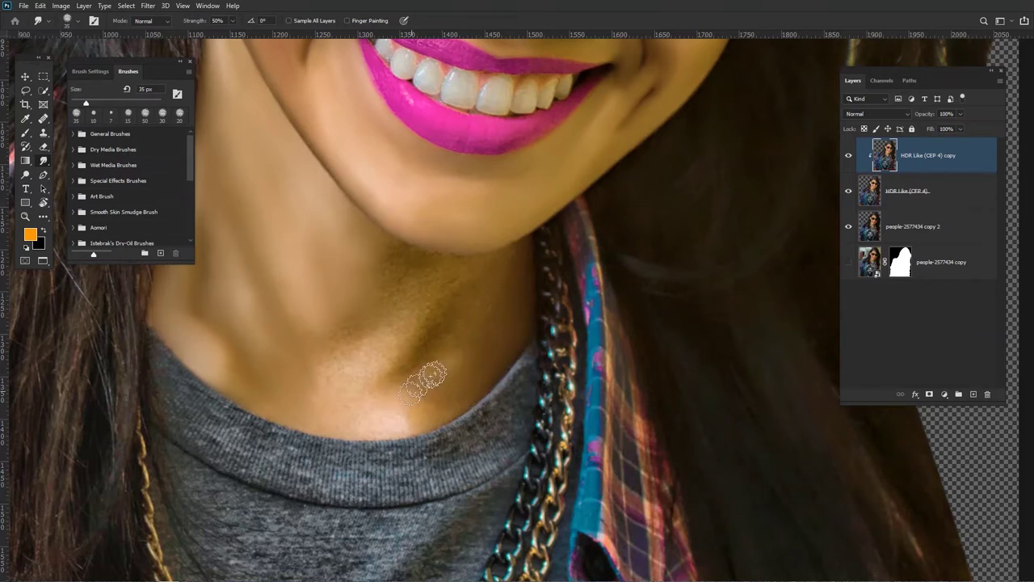
pyautogui.press('[')
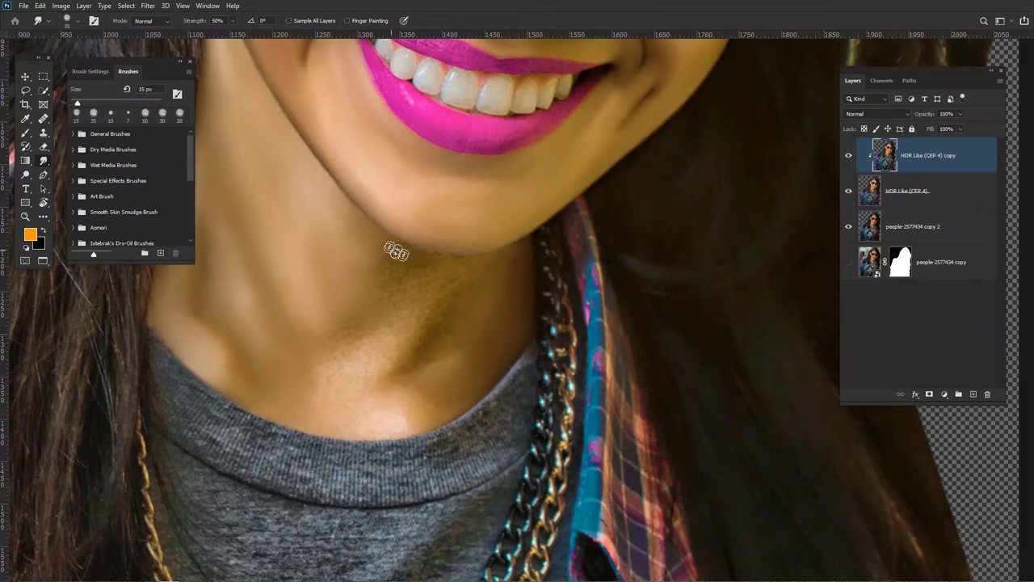
pyautogui.press(']')
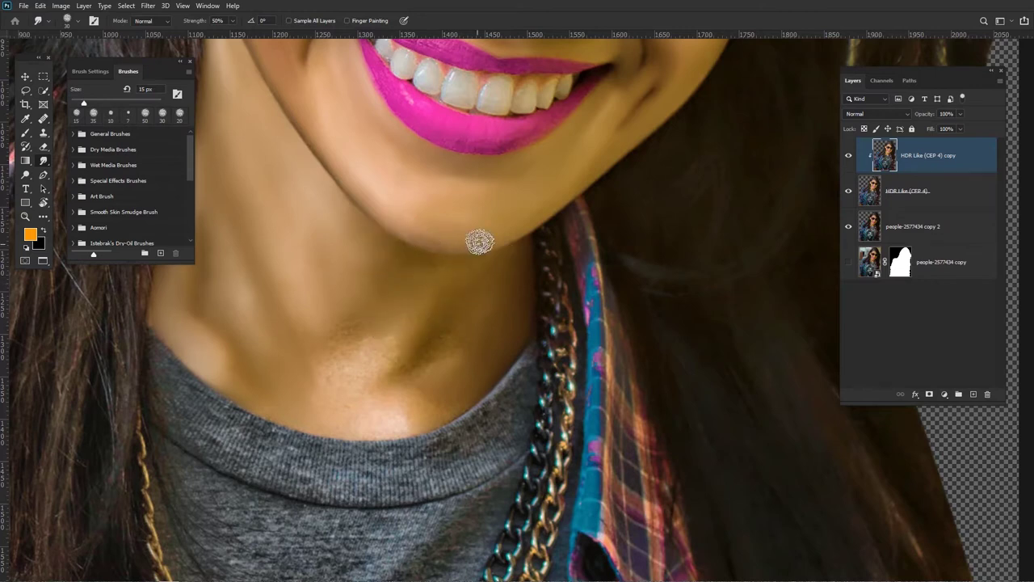
pyautogui.moveTo(337, 295)
pyautogui.mouseDown()
pyautogui.moveTo(353, 330)
pyautogui.moveTo(341, 278)
pyautogui.mouseUp()
# Blend the shadows and highlights on the throat down to the shirt collar with a 50 px Smudge brush.
pyautogui.press(']')
pyautogui.press(']')
pyautogui.press(']')
pyautogui.press(']')
pyautogui.moveTo(423, 296); pyautogui.dragTo(445, 335)
pyautogui.moveTo(323, 370)
pyautogui.mouseDown()
pyautogui.moveTo(358, 305)
pyautogui.moveTo(445, 299)
pyautogui.moveTo(423, 388)
pyautogui.moveTo(404, 411)
pyautogui.moveTo(440, 401)
pyautogui.moveTo(374, 351)
pyautogui.moveTo(509, 273)
pyautogui.mouseUp()
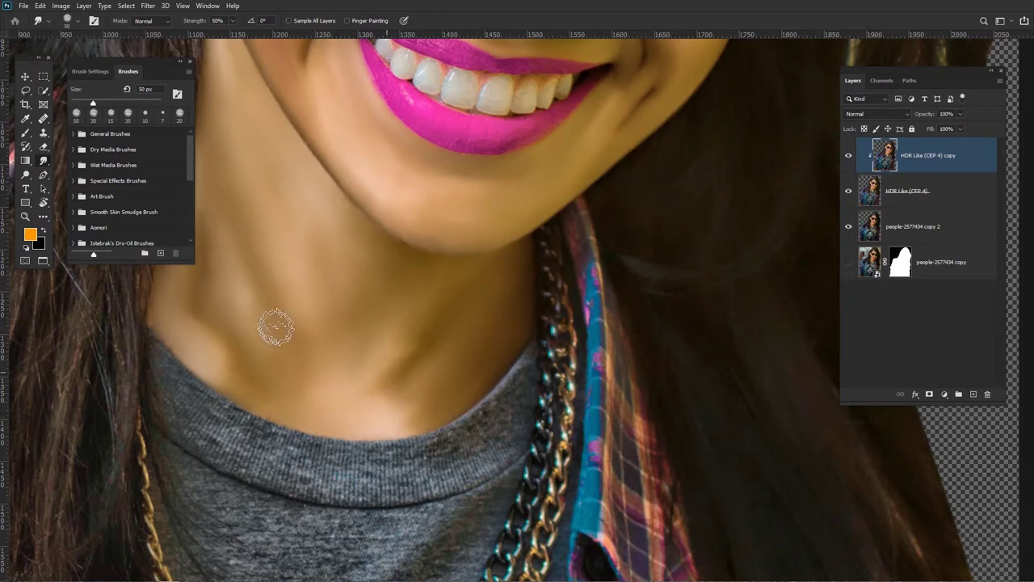
pyautogui.moveTo(277, 326); pyautogui.dragTo(341, 351)
pyautogui.moveTo(321, 182); pyautogui.dragTo(331, 346)
# Refine the jawline on both sides of the chin with a 20 px Smudge brush and toggle the smudged layer's visibility to compare.
pyautogui.press('[')
pyautogui.press('[')
pyautogui.press('[')
pyautogui.press('[')
pyautogui.press('[')
pyautogui.press('[')
pyautogui.press('[')
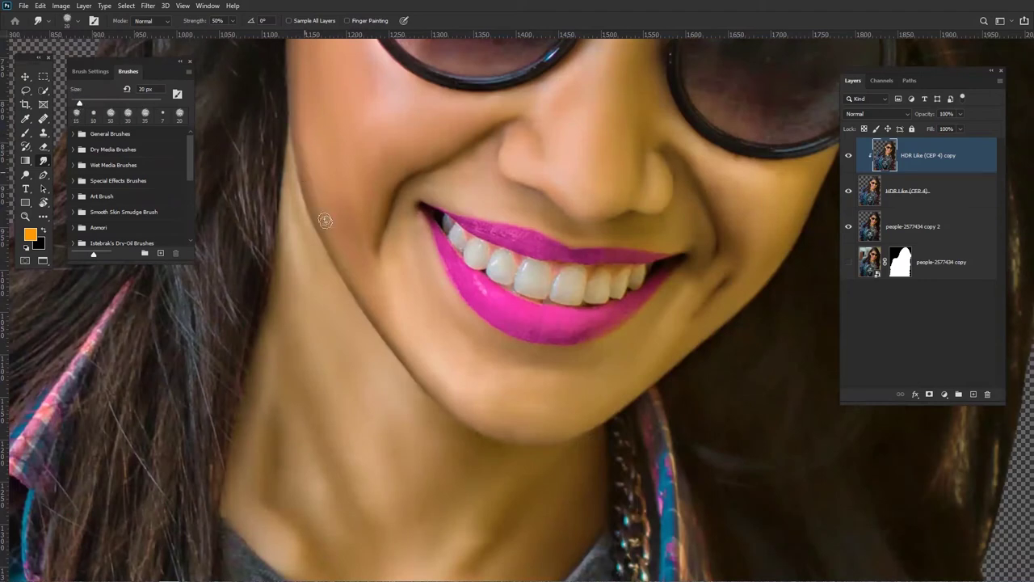
pyautogui.scroll(-2, 324, 225)
pyautogui.hscroll(1, 338, 256)
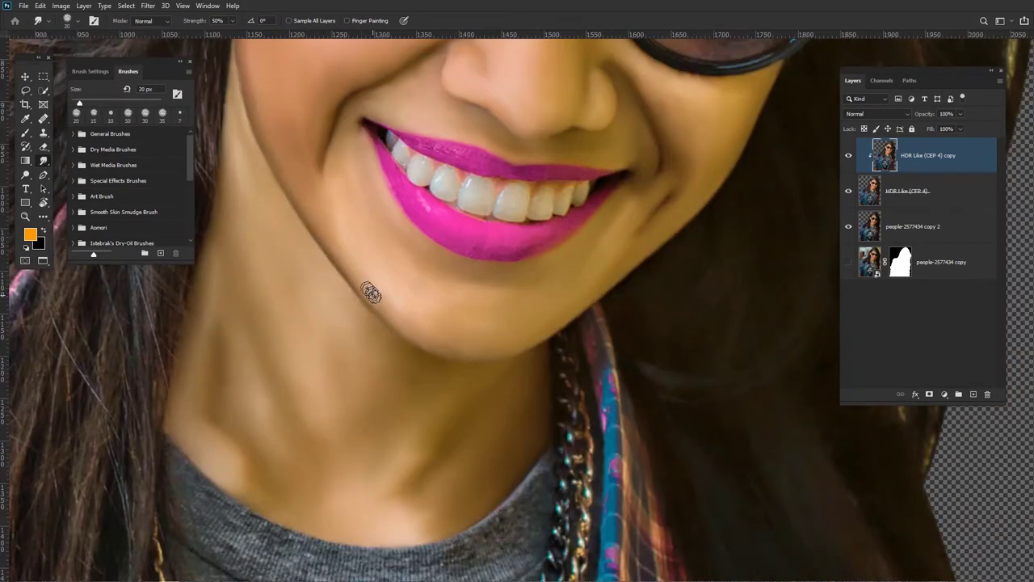
pyautogui.scroll(2, 363, 312)
pyautogui.hscroll(-1, 352, 300)
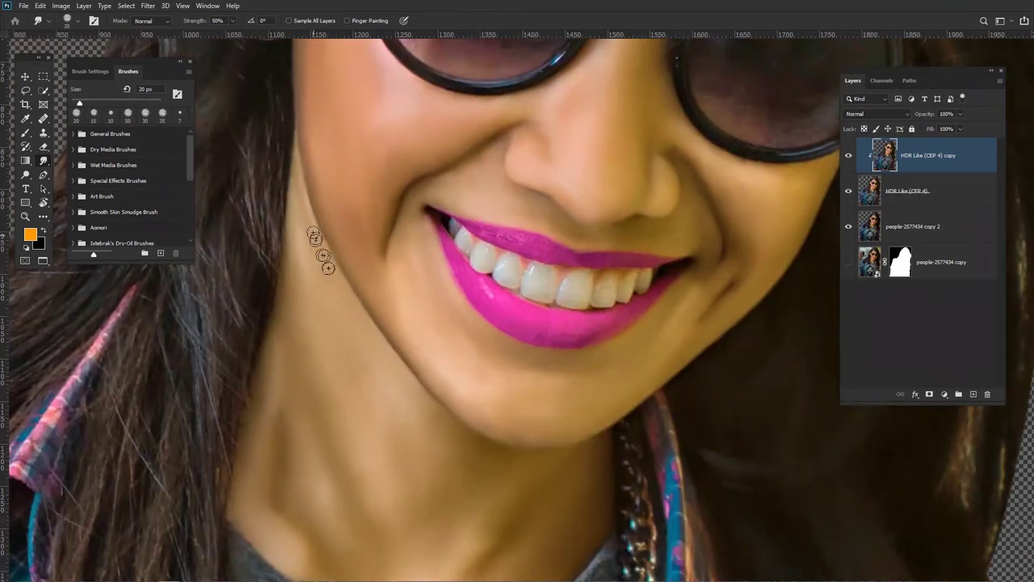
pyautogui.scroll(-3, 323, 242)
pyautogui.hscroll(2, 380, 343)
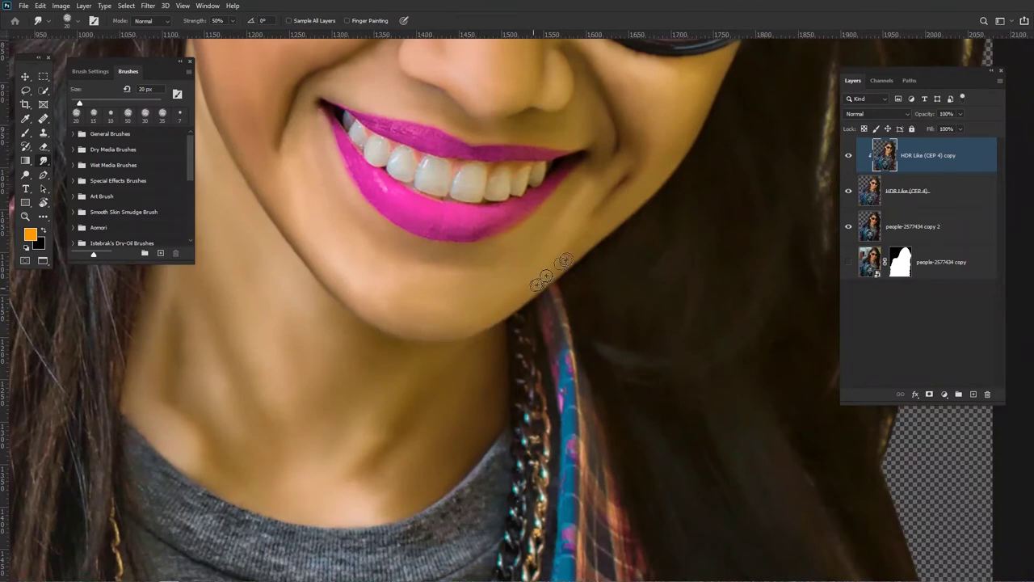
pyautogui.moveTo(465, 308); pyautogui.dragTo(422, 293)
pyautogui.click(851, 157)
pyautogui.click(851, 158)
# Smooth the earlobe and the lower outer edge of the ear with a 10 px Smudge brush.
pyautogui.moveTo(370, 251); pyautogui.dragTo(403, 261)
pyautogui.moveTo(408, 94); pyautogui.dragTo(331, 254)
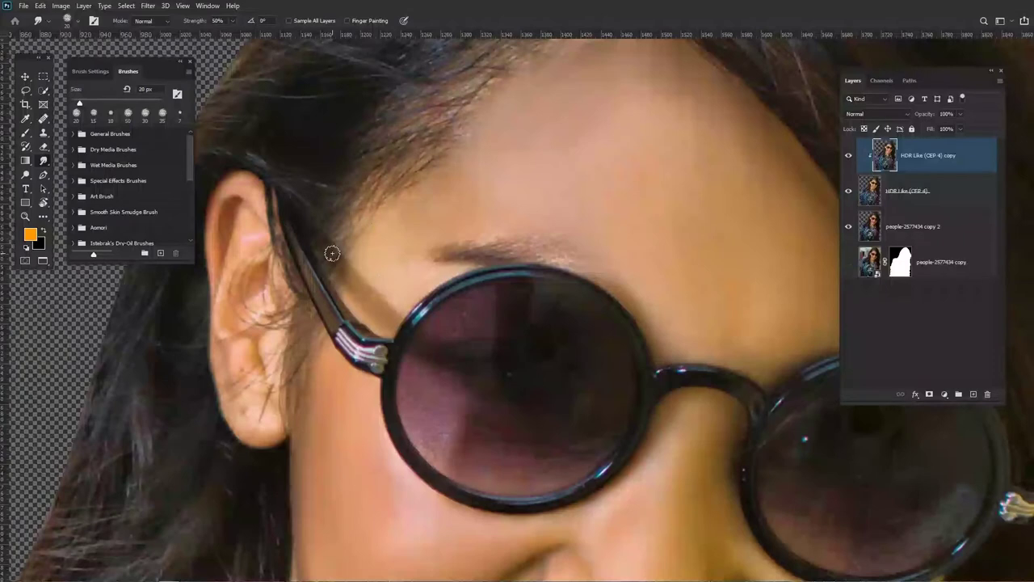
pyautogui.moveTo(329, 342); pyautogui.dragTo(355, 355)
pyautogui.press('[')
pyautogui.press('[')
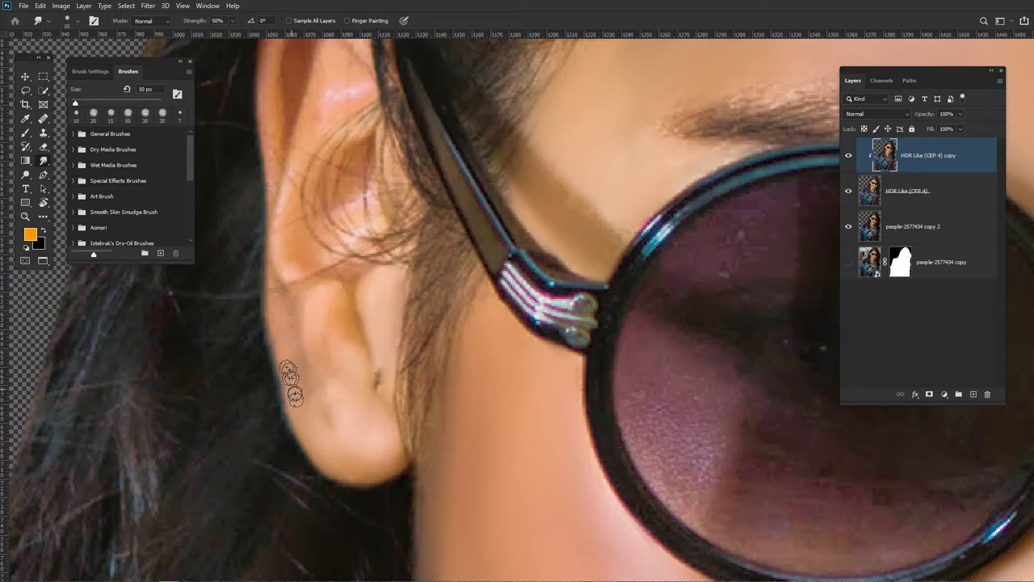
pyautogui.moveTo(276, 340); pyautogui.dragTo(287, 376)
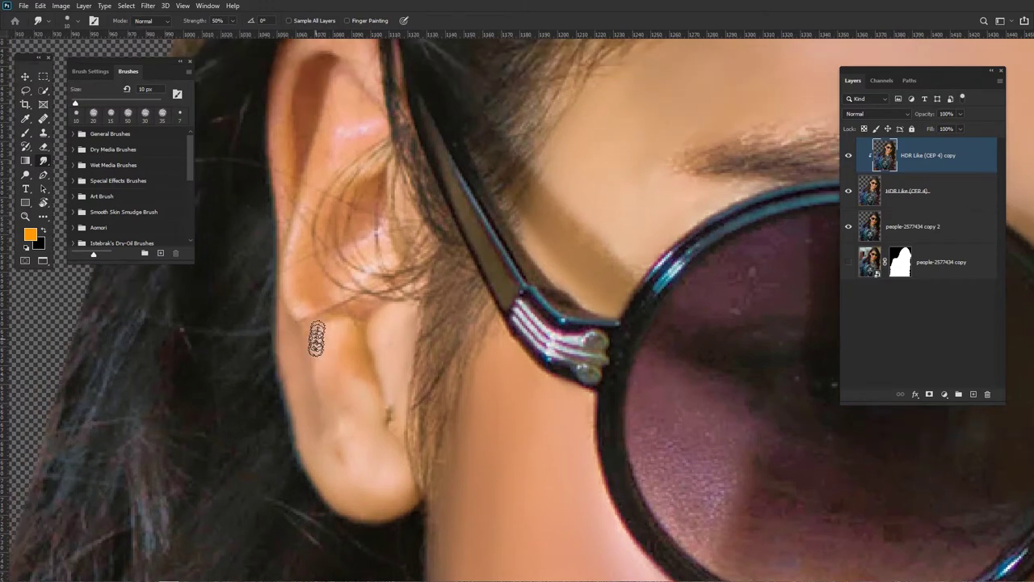
# Smudge the inner folds and upper rim of the ear with the 10 px brush, blending away the fine hairs crossing it.
pyautogui.scroll(2, 334, 358)
pyautogui.scroll(3, 336, 452)
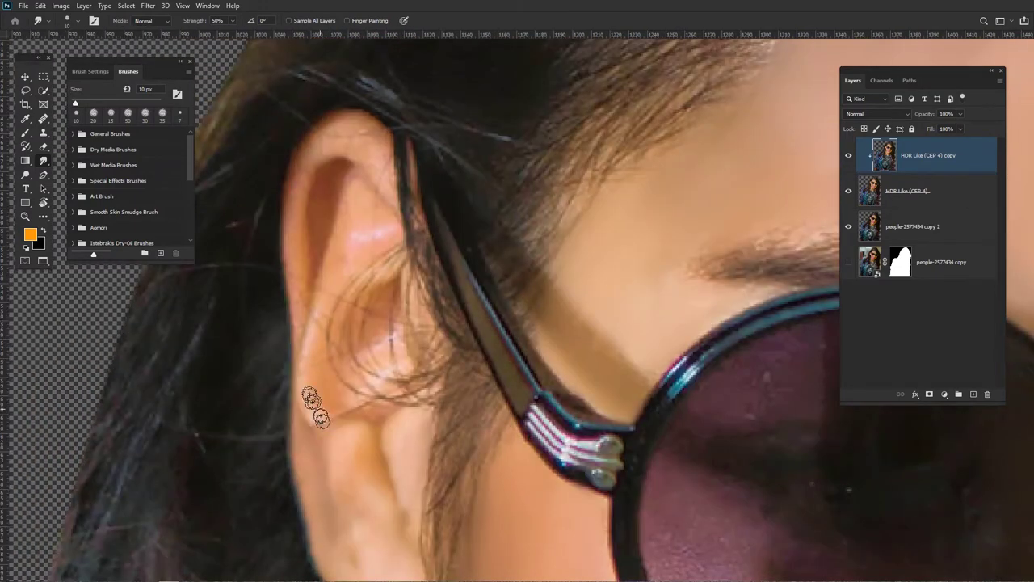
pyautogui.moveTo(361, 385)
pyautogui.mouseDown()
pyautogui.moveTo(390, 363)
pyautogui.moveTo(383, 327)
pyautogui.mouseUp()
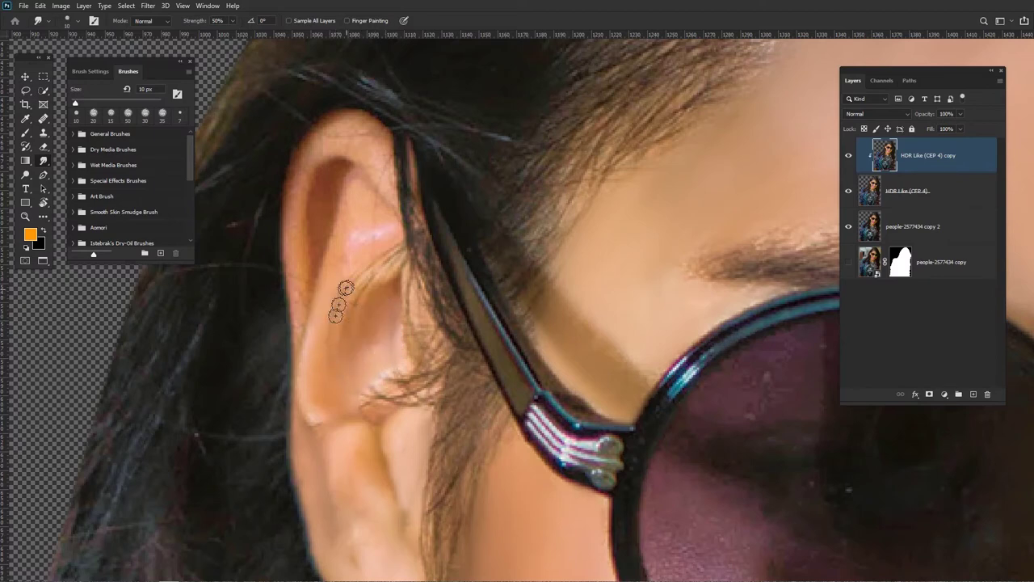
pyautogui.moveTo(395, 249)
pyautogui.mouseDown()
pyautogui.moveTo(355, 310)
pyautogui.moveTo(380, 291)
pyautogui.mouseUp()
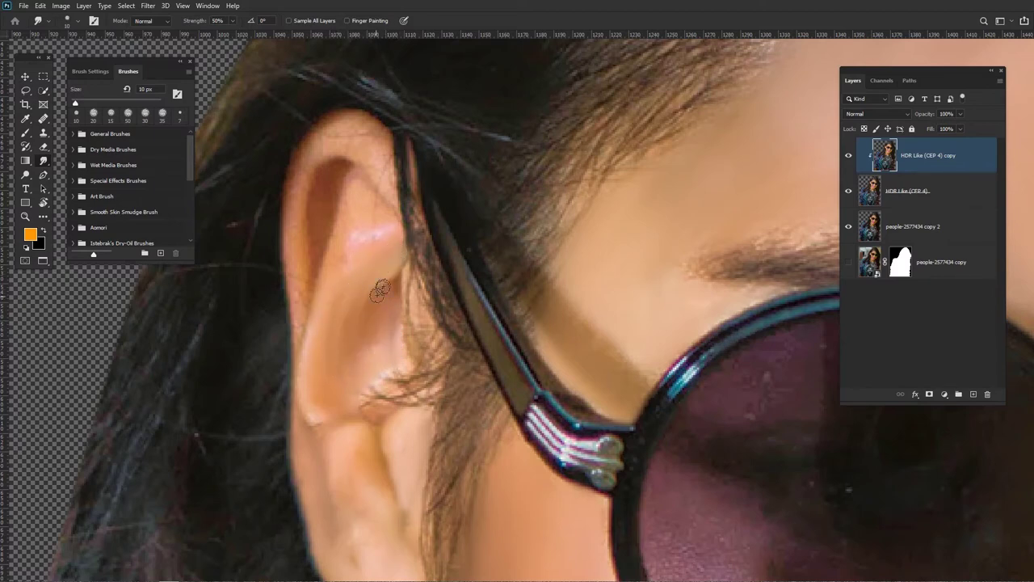
pyautogui.moveTo(329, 244)
pyautogui.mouseDown()
pyautogui.moveTo(363, 223)
pyautogui.moveTo(356, 195)
pyautogui.mouseUp()
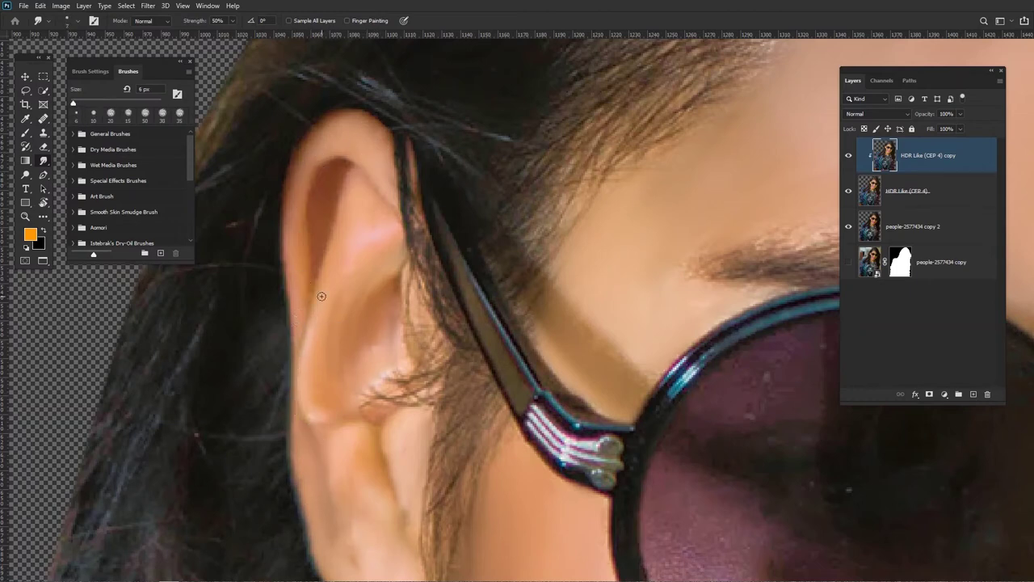
# Smooth the bare forearm below the rolled plaid sleeve with a 70 px Smudge brush.
pyautogui.scroll(-5, 369, 289)
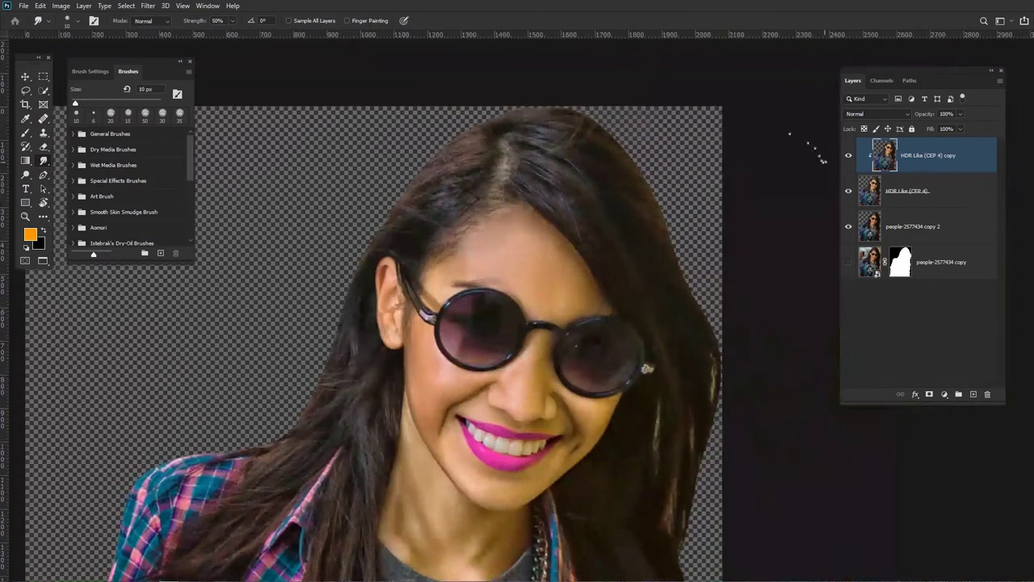
pyautogui.scroll(-8, 632, 180)
pyautogui.scroll(10, 446, 337)
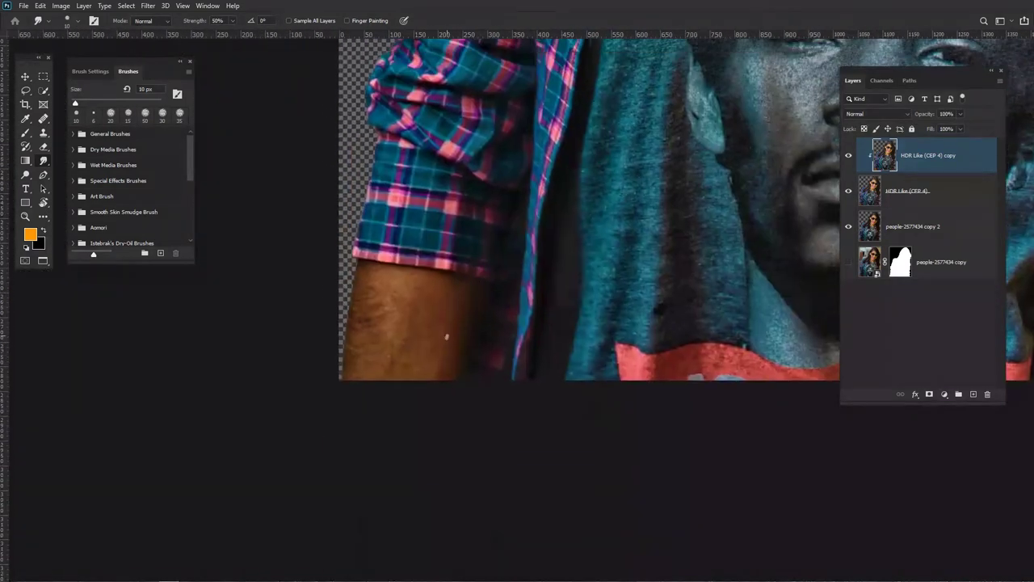
pyautogui.press(']')
pyautogui.press(']')
pyautogui.press(']')
pyautogui.moveTo(372, 336)
pyautogui.mouseDown()
pyautogui.moveTo(394, 448)
pyautogui.moveTo(354, 366)
pyautogui.moveTo(358, 309)
pyautogui.moveTo(385, 361)
pyautogui.moveTo(380, 347)
pyautogui.moveTo(435, 355)
pyautogui.moveTo(389, 308)
pyautogui.mouseUp()
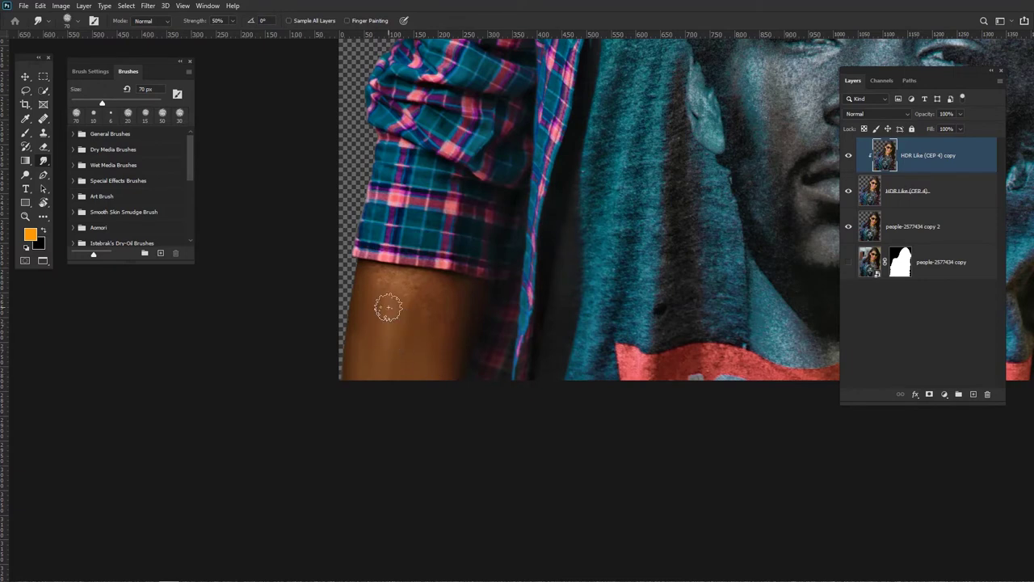
pyautogui.moveTo(388, 308)
pyautogui.mouseDown()
pyautogui.moveTo(461, 363)
pyautogui.moveTo(443, 302)
pyautogui.moveTo(421, 323)
pyautogui.moveTo(425, 309)
pyautogui.mouseUp()
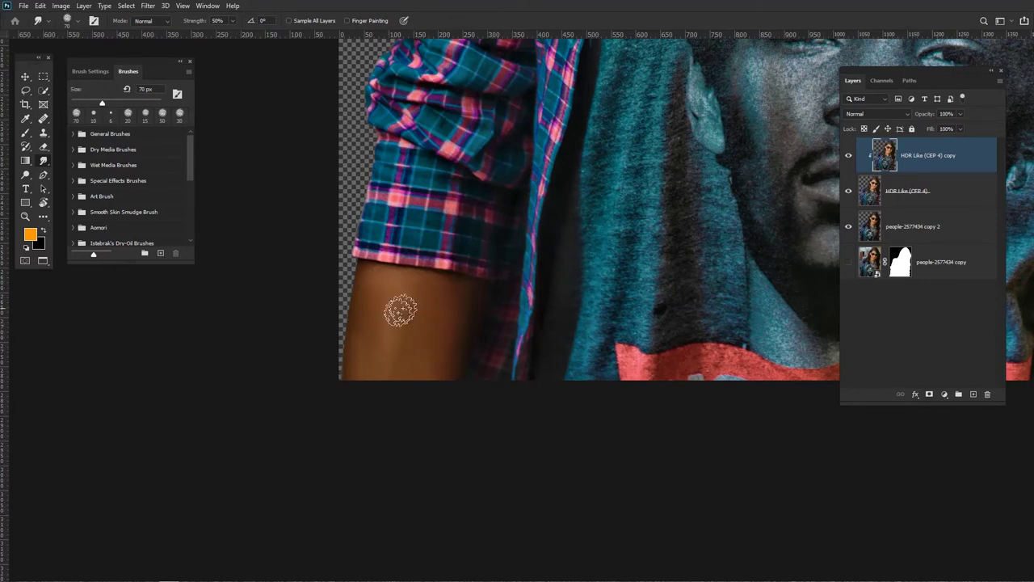
# Set the Smudge strength to 60% and smooth the temple beside the eyebrow with a 30 px brush.
pyautogui.scroll(-5, 425, 309)
pyautogui.scroll(8, 437, 261)
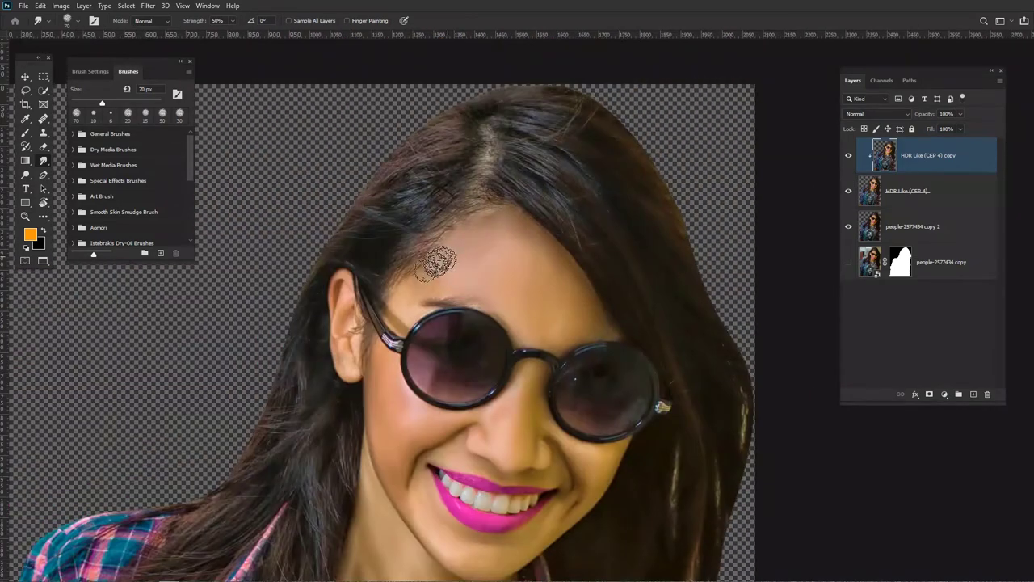
pyautogui.click(195, 21)
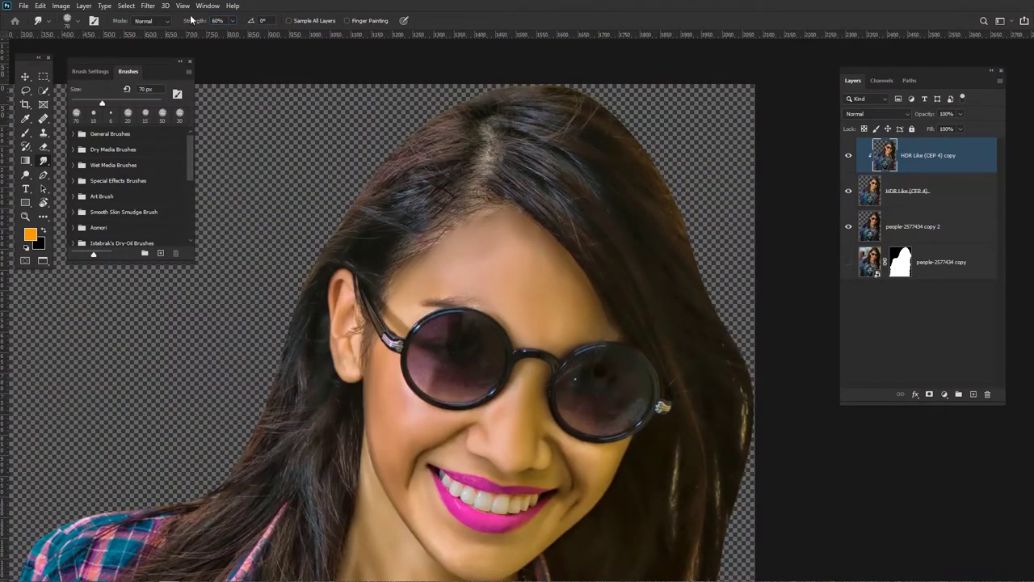
pyautogui.scroll(3, 426, 196)
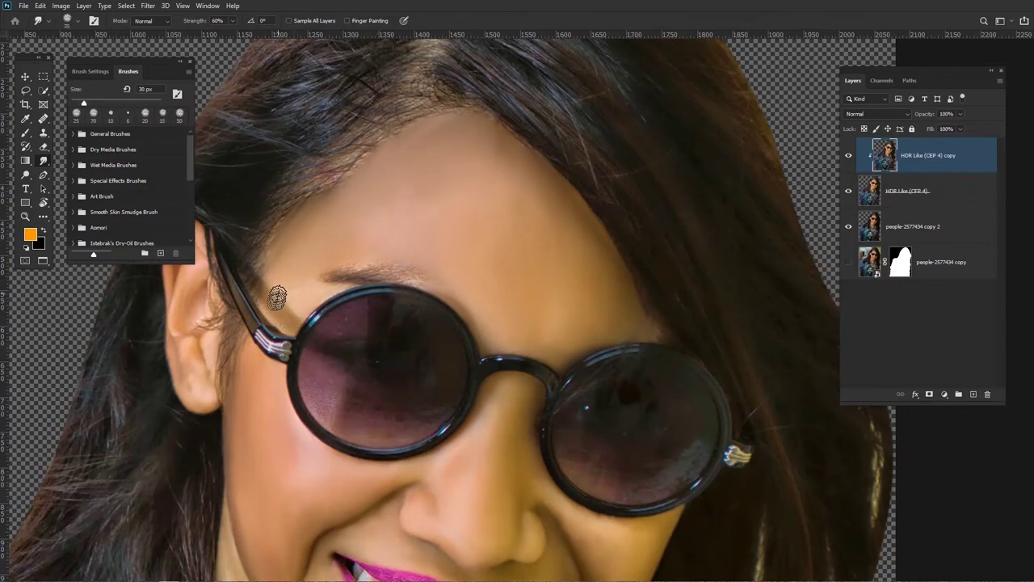
pyautogui.moveTo(302, 258); pyautogui.dragTo(297, 279)
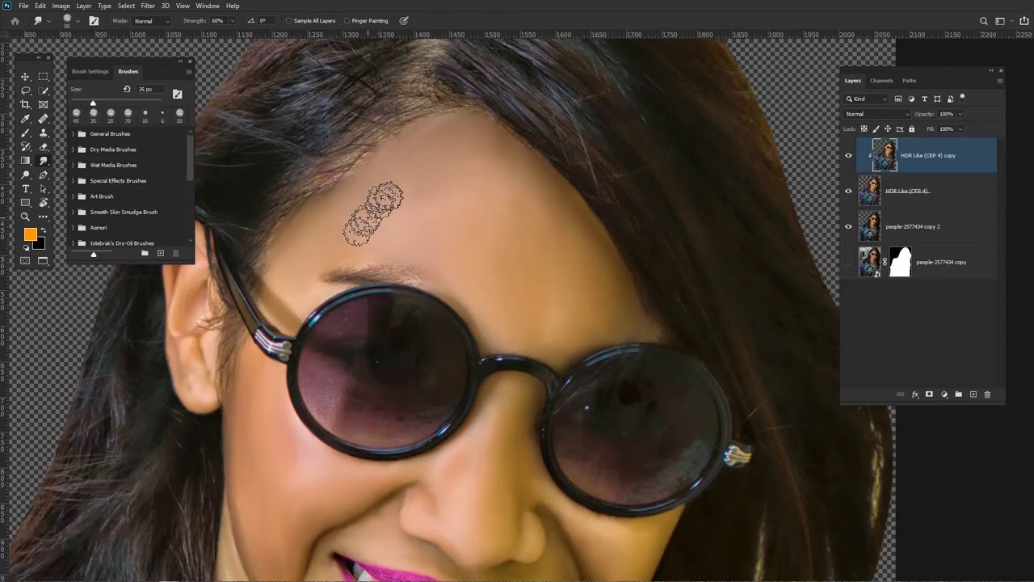
# Smooth the forehead from the hairline down to the bridge of the sunglasses, using a Smudge brush of up to 80 px.
pyautogui.press(']')
pyautogui.press(']')
pyautogui.press(']')
pyautogui.press(']')
pyautogui.press(']')
pyautogui.press(']')
pyautogui.press('[')
pyautogui.press('[')
pyautogui.moveTo(437, 212); pyautogui.dragTo(474, 265)
pyautogui.moveTo(591, 297); pyautogui.dragTo(510, 232)
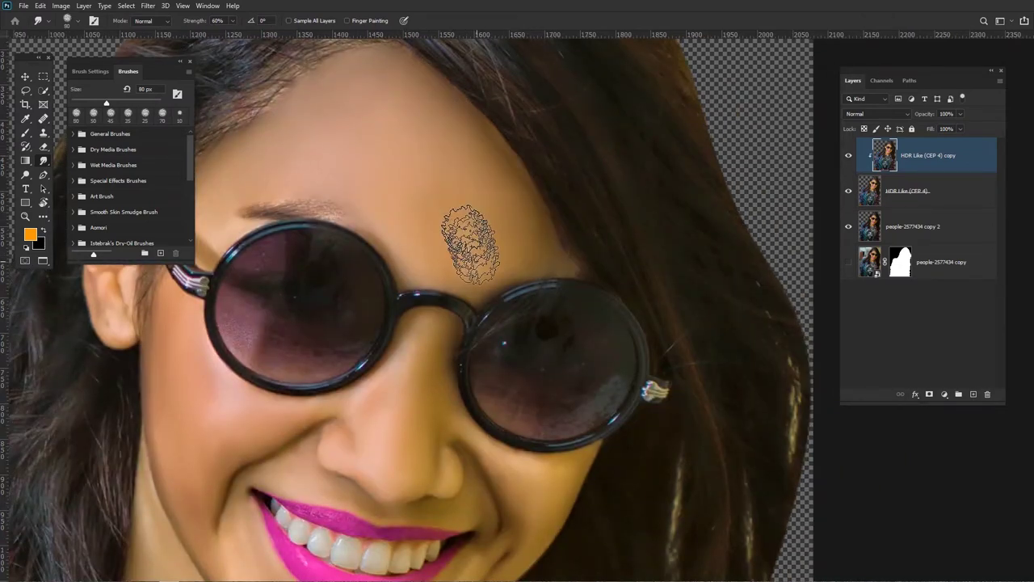
# Blend the edge where the forehead meets the hair above the far lens with a 25 px Smudge brush.
pyautogui.press('[')
pyautogui.press('[')
pyautogui.press('[')
pyautogui.press('[')
pyautogui.press('[')
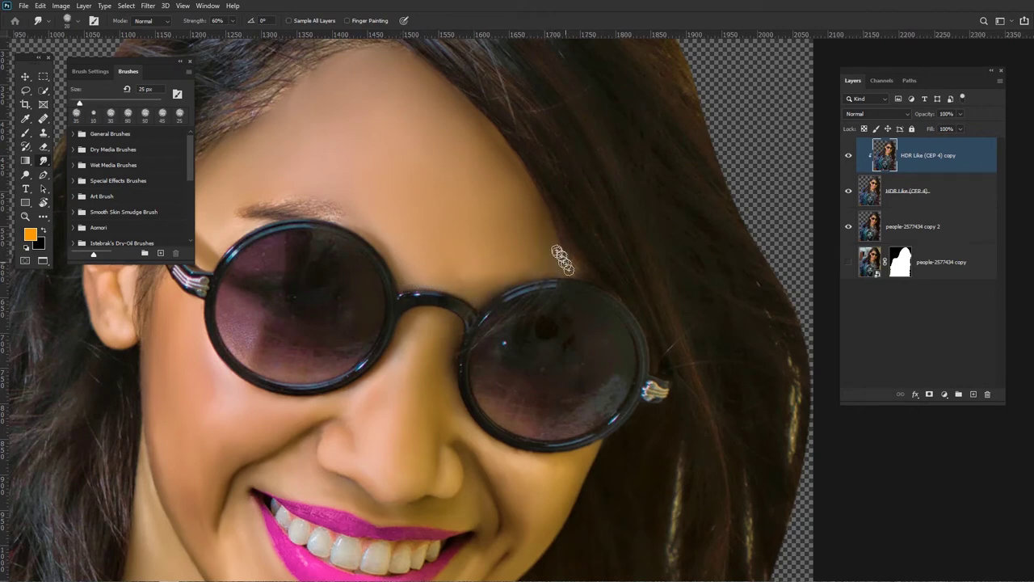
# Smooth the side of the nose just below the sunglasses with a 40 px Smudge brush.
pyautogui.scroll(-3, 563, 258)
pyautogui.press(']')
pyautogui.press(']')
pyautogui.press(']')
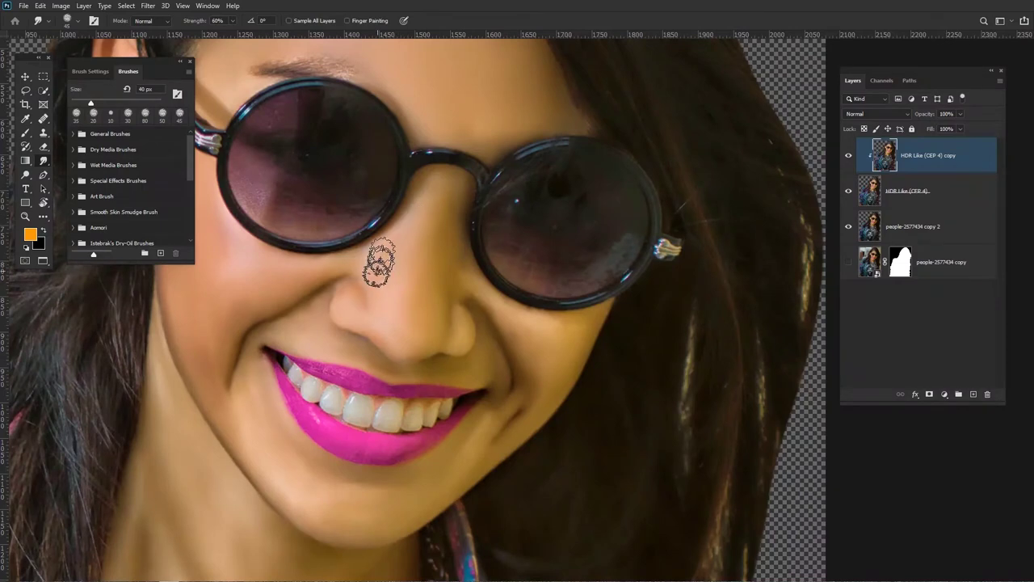
# Soften the smile crease between the nose and the far cheek with a 25 to 30 px Smudge brush.
pyautogui.scroll(-1, 436, 259)
pyautogui.hscroll(1, 469, 210)
pyautogui.press('[')
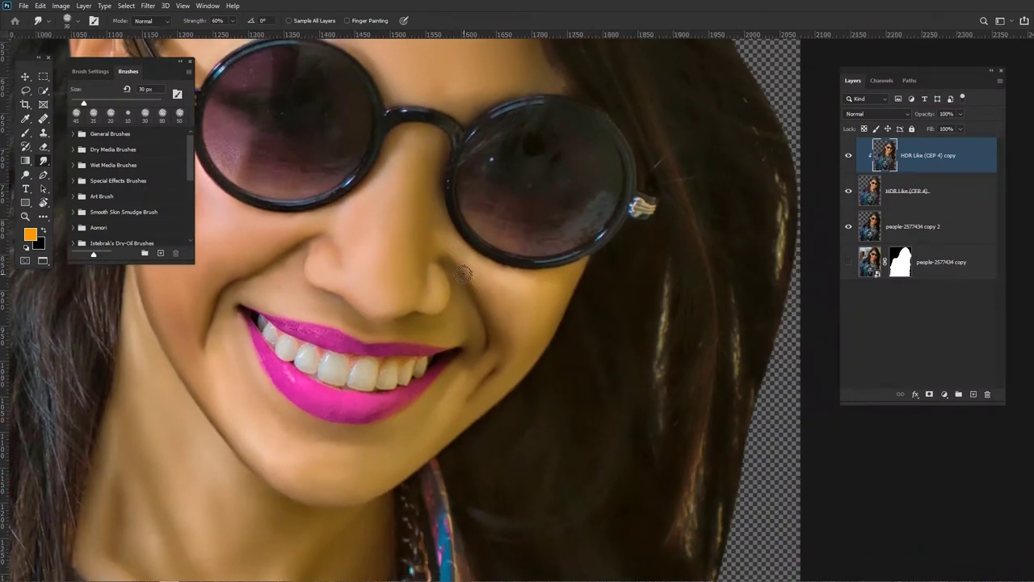
pyautogui.hscroll(2, 463, 275)
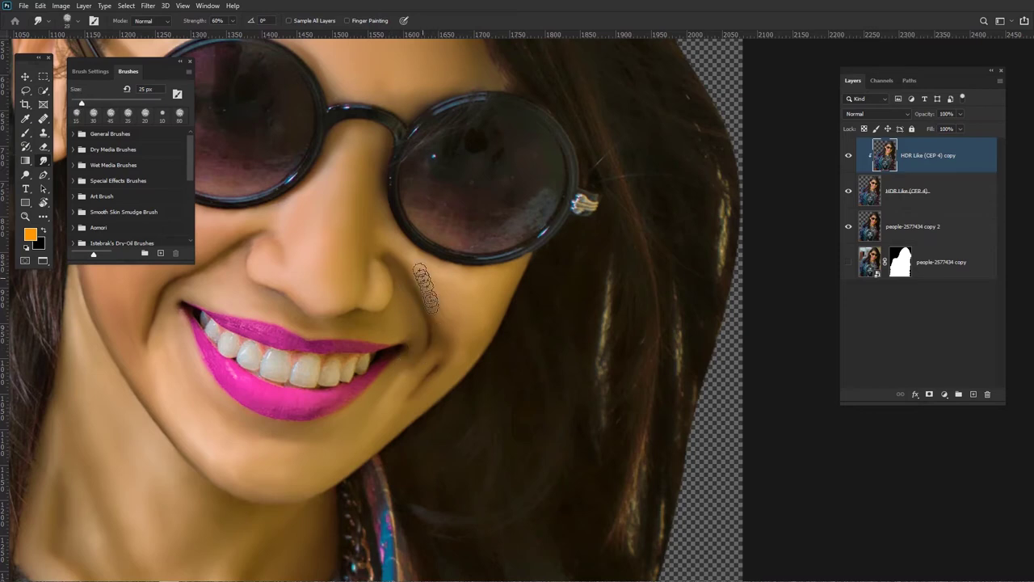
# Smooth the ear-side cheek, from under the lens to the face edge and smile crease, with a 25 to 45 px Smudge brush.
pyautogui.scroll(-2, 349, 209)
pyautogui.hscroll(-3, 349, 209)
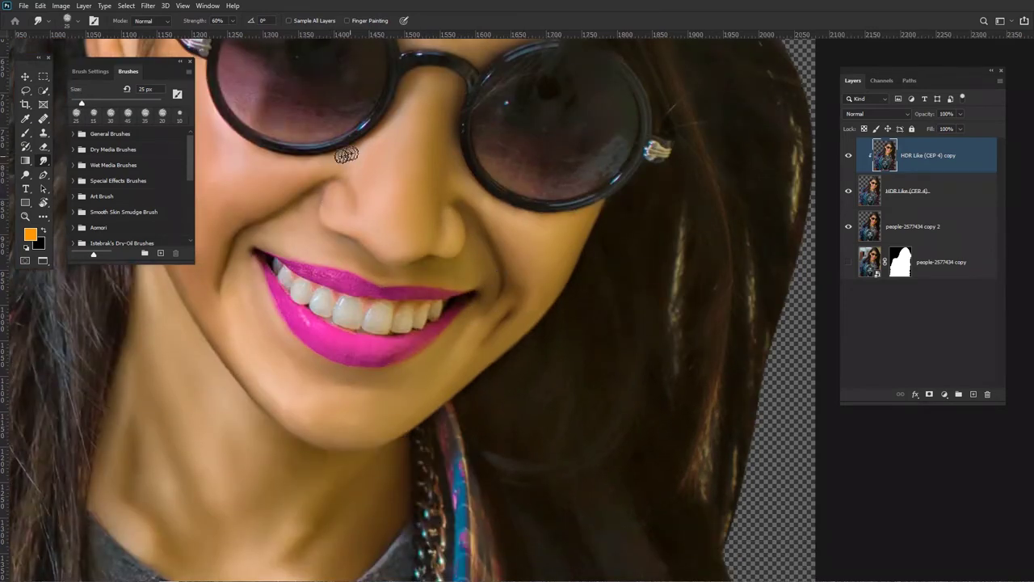
pyautogui.hscroll(-3, 343, 161)
pyautogui.scroll(-1, 343, 161)
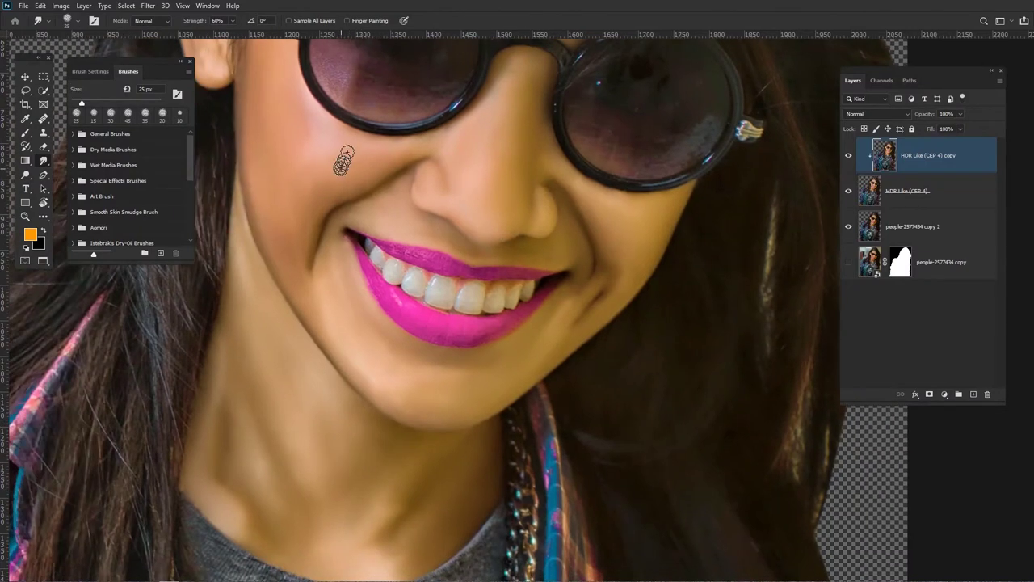
pyautogui.hscroll(-2, 388, 156)
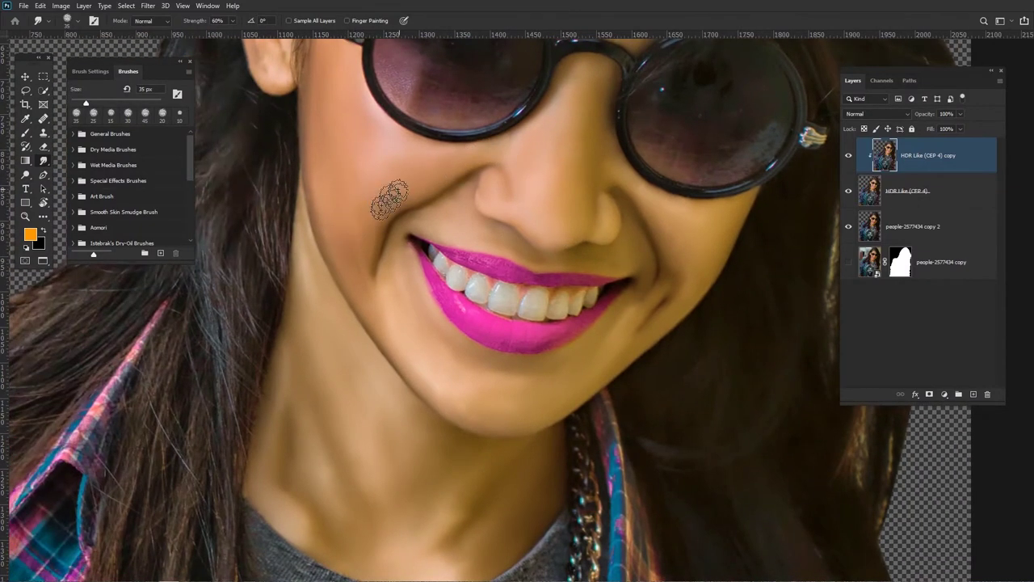
pyautogui.press(']')
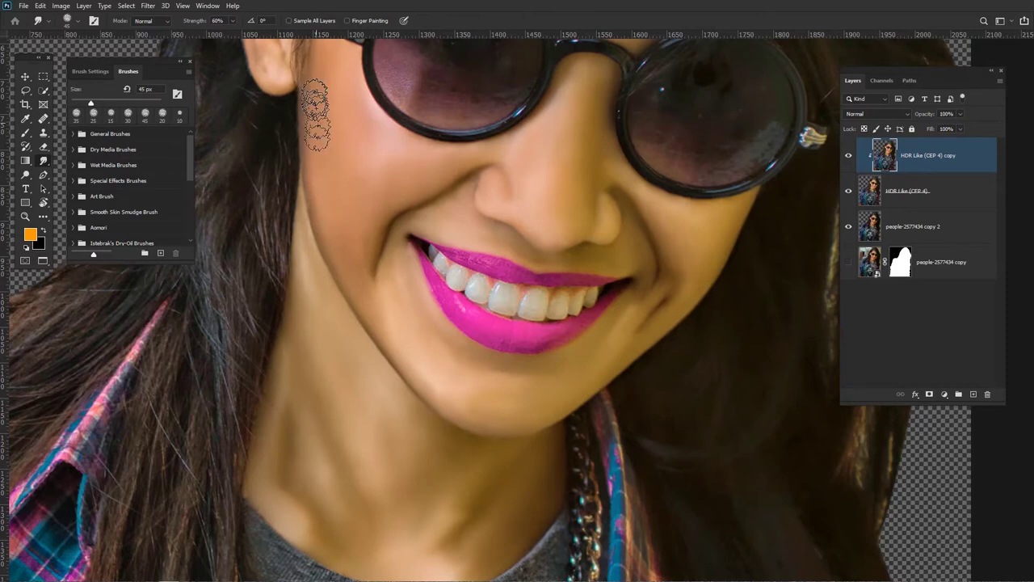
pyautogui.scroll(2, 323, 145)
pyautogui.scroll(-2, 330, 146)
pyautogui.hscroll(1, 329, 145)
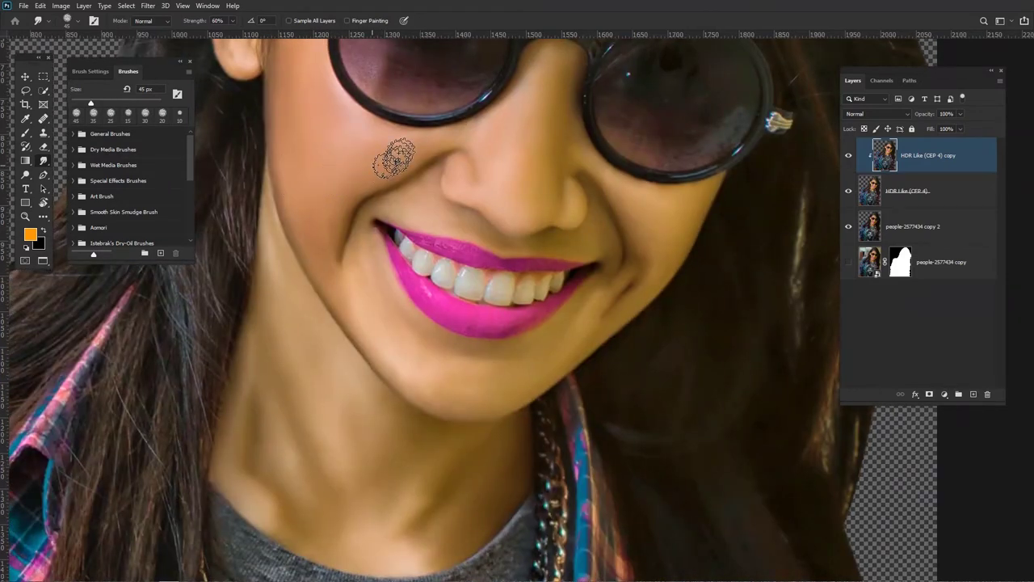
pyautogui.moveTo(369, 292); pyautogui.dragTo(316, 280)
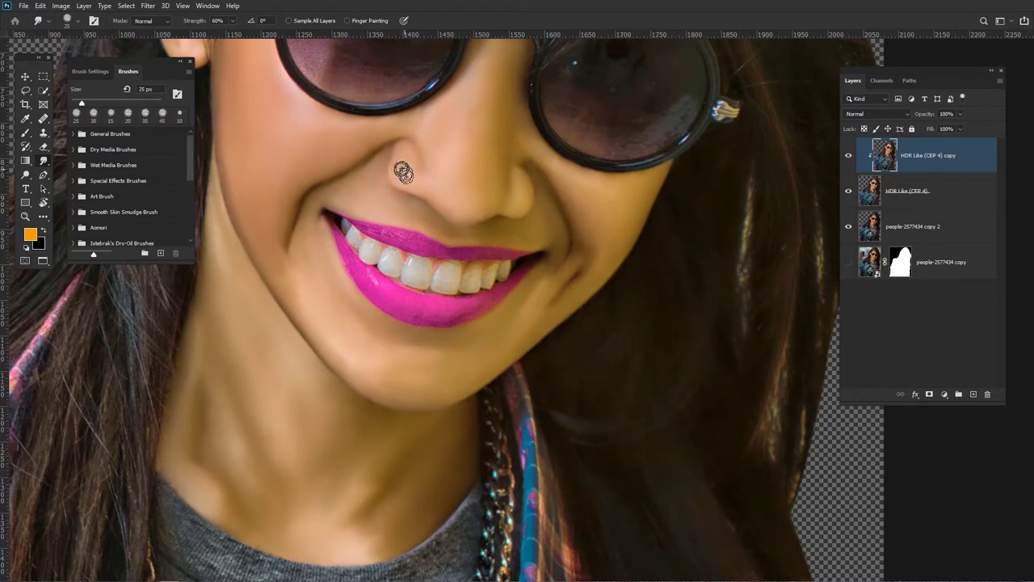
# Smooth the nostrils and the skin between the nose and upper lip with a 30 px Smudge brush.
pyautogui.hscroll(1, 388, 170)
pyautogui.moveTo(450, 156)
pyautogui.mouseDown()
pyautogui.moveTo(428, 192)
pyautogui.moveTo(409, 199)
pyautogui.mouseUp()
pyautogui.press(']')
pyautogui.press(']')
pyautogui.press(']')
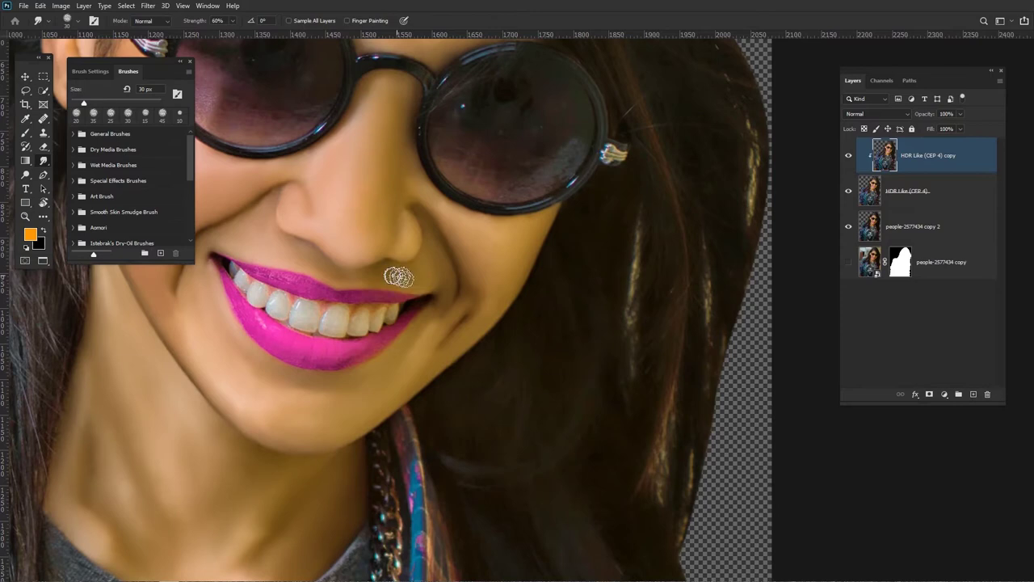
# Smooth the cheek beside the mouth corner and the far side of the chin with a 30 to 40 px Smudge brush.
pyautogui.scroll(-1, 423, 282)
pyautogui.hscroll(-3, 422, 282)
pyautogui.press(']')
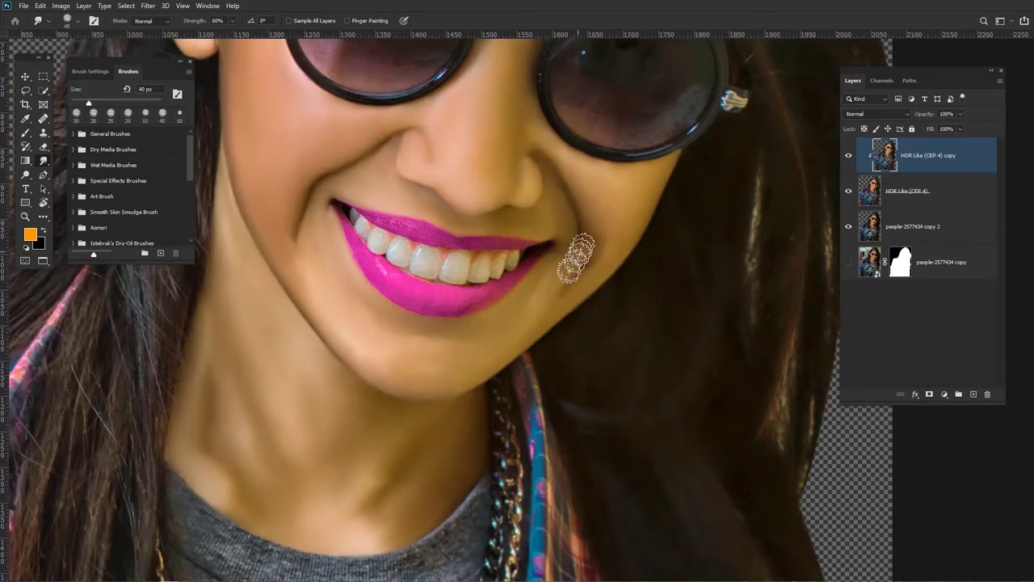
pyautogui.press('[')
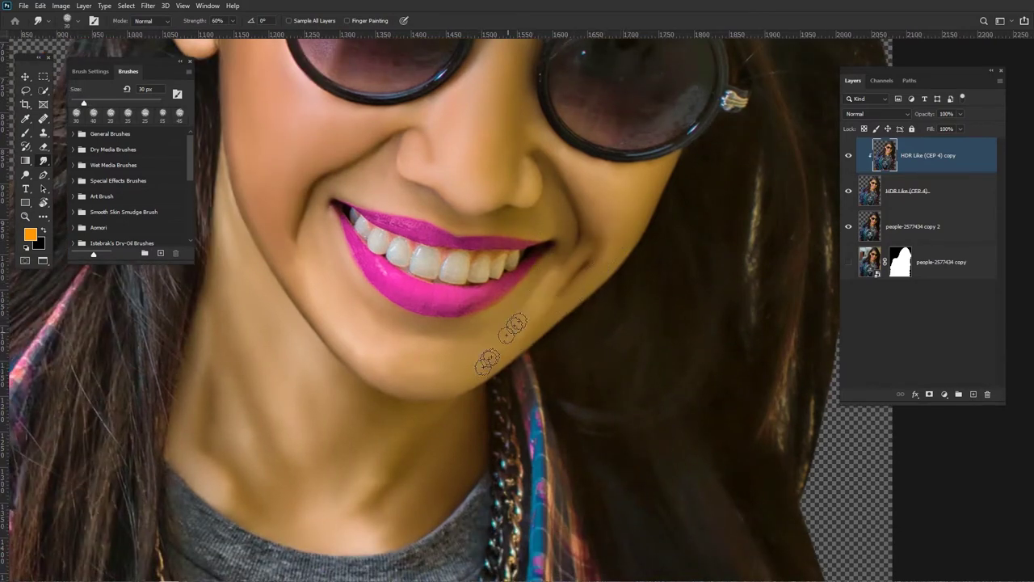
pyautogui.hscroll(-2, 400, 335)
pyautogui.press(']')
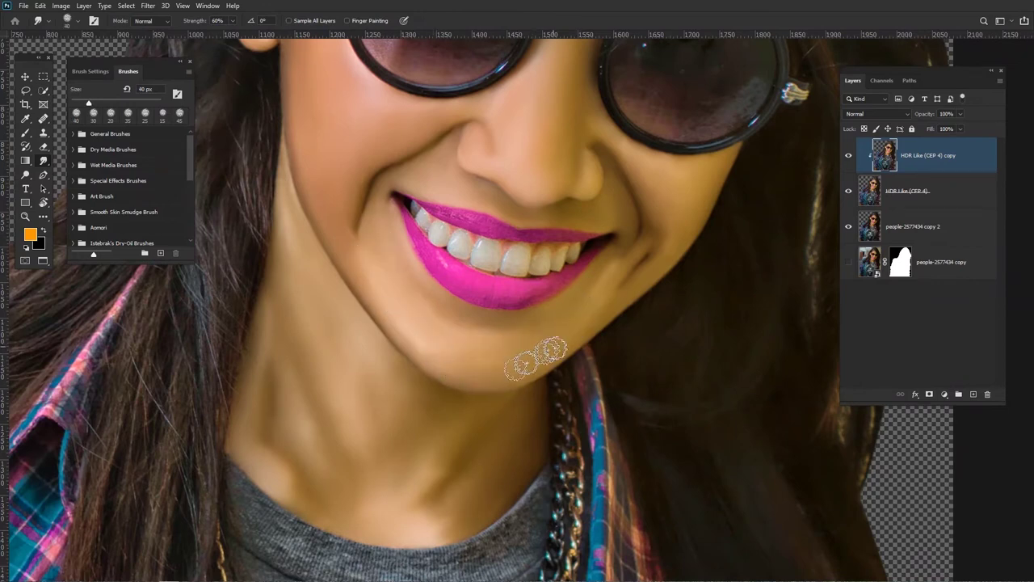
# Smooth the neck from under the jawline down to the shirt collar with a 35 to 50 px Smudge brush.
pyautogui.hscroll(-2, 535, 355)
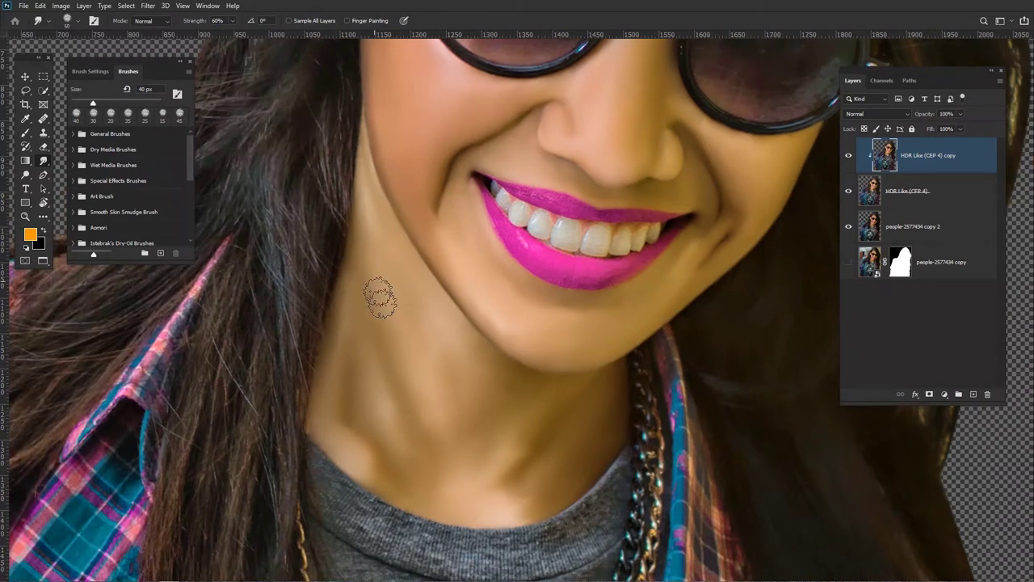
pyautogui.press(']')
pyautogui.press(']')
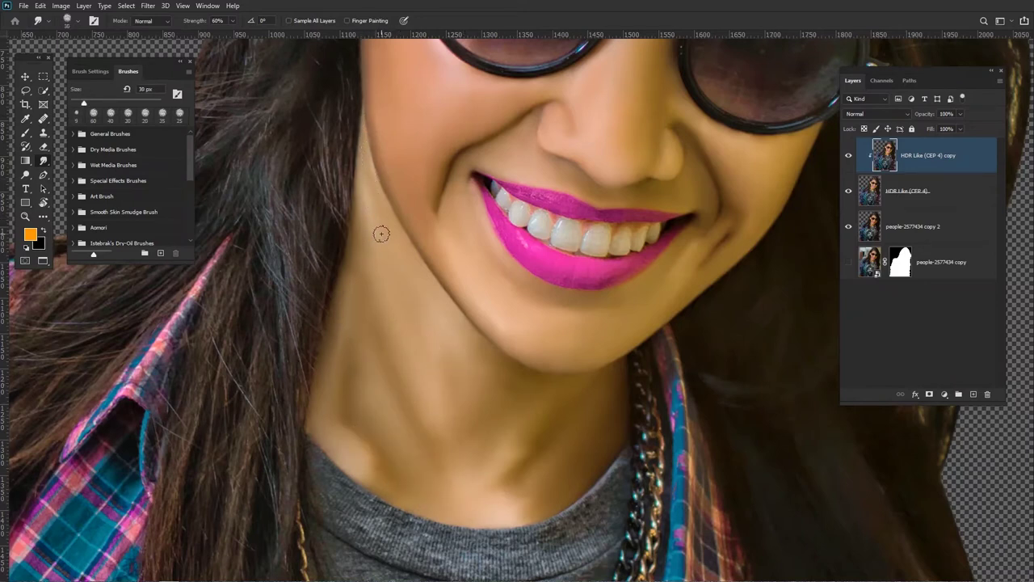
pyautogui.press(']')
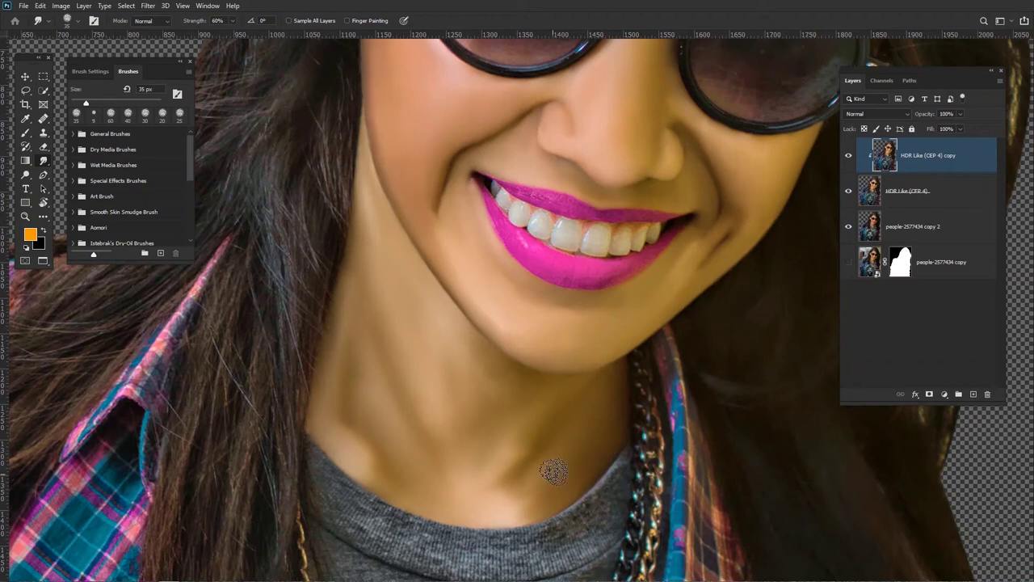
pyautogui.moveTo(581, 435)
pyautogui.mouseDown()
pyautogui.moveTo(488, 495)
pyautogui.moveTo(544, 474)
pyautogui.moveTo(492, 466)
pyautogui.moveTo(578, 467)
pyautogui.moveTo(574, 483)
pyautogui.moveTo(626, 432)
pyautogui.moveTo(466, 339)
pyautogui.moveTo(396, 565)
pyautogui.mouseUp()
# Touch up the forearm below the plaid sleeve with a 50 px Smudge brush and return to the main composition.
pyautogui.scroll(2, 625, 431)
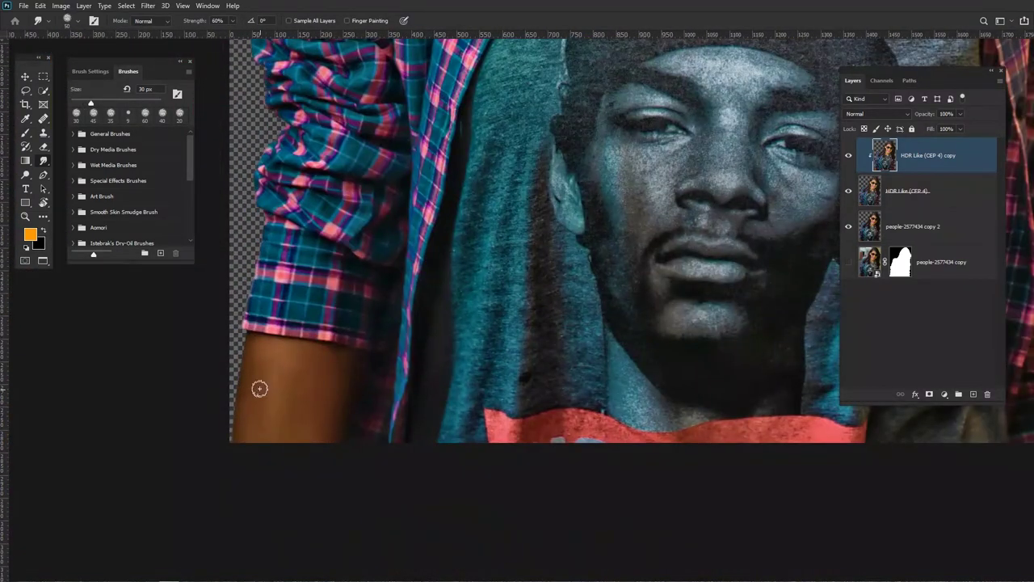
pyautogui.press(']')
pyautogui.press(']')
pyautogui.scroll(-5, 433, 335)
pyautogui.moveTo(517, 145)
pyautogui.mouseDown()
pyautogui.moveTo(405, 313)
pyautogui.moveTo(415, 311)
pyautogui.mouseUp()
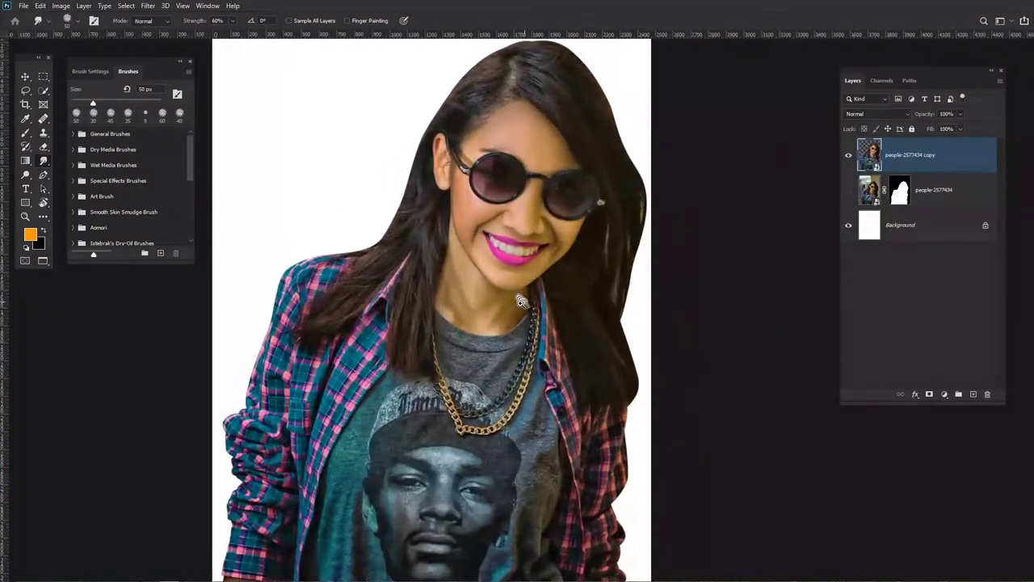
# Apply Smart Sharpen to the cut-out layer with amount 240%, radius 3.0 px, reduce noise 30% and Gaussian Blur removal.
pyautogui.scroll(-5, 521, 301)
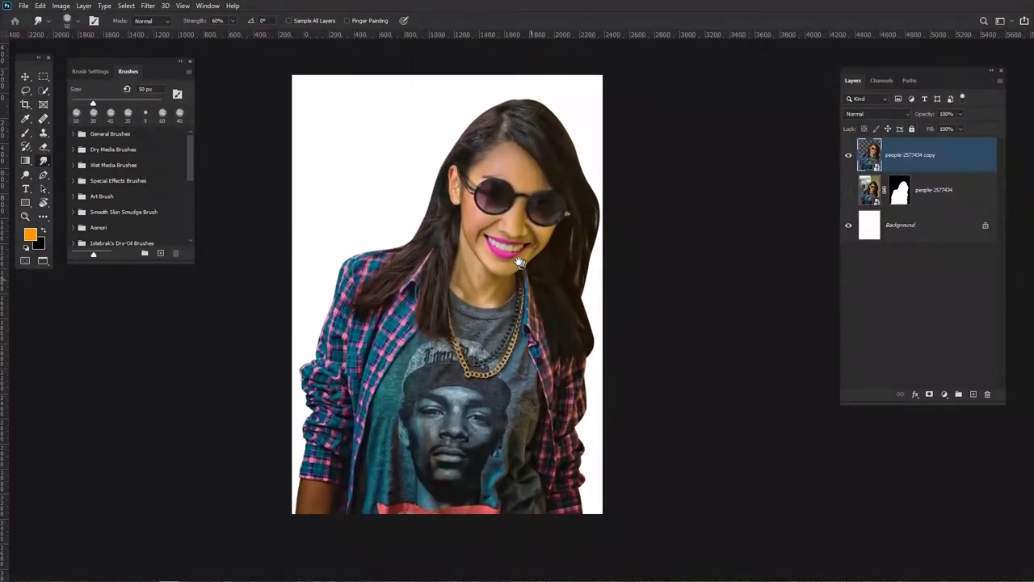
pyautogui.click(148, 6)
pyautogui.moveTo(243, 187)
pyautogui.click(312, 231)
pyautogui.moveTo(616, 129); pyautogui.dragTo(790, 121)
pyautogui.doubleClick(804, 169)
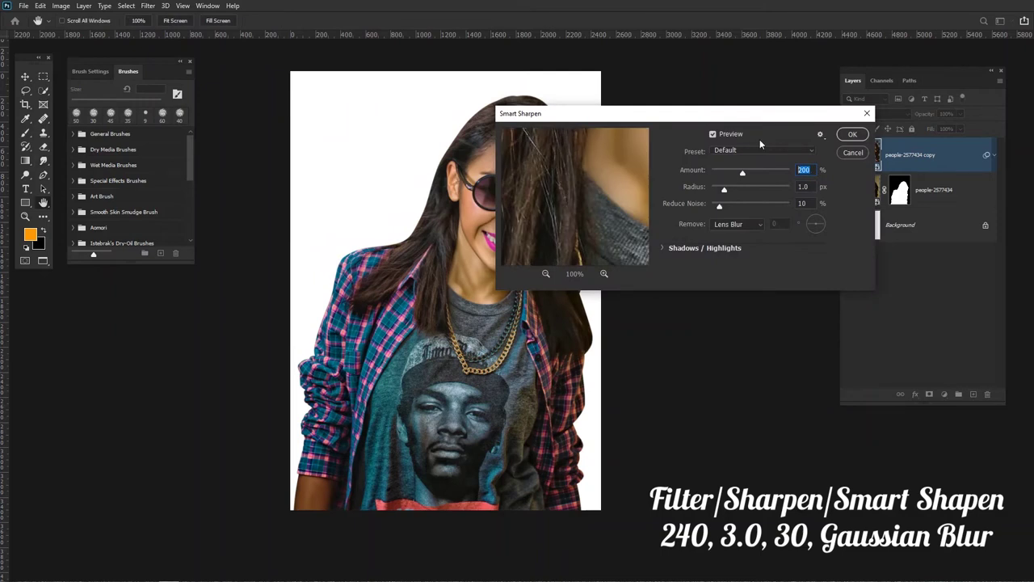
pyautogui.write('240')
pyautogui.write('3.')
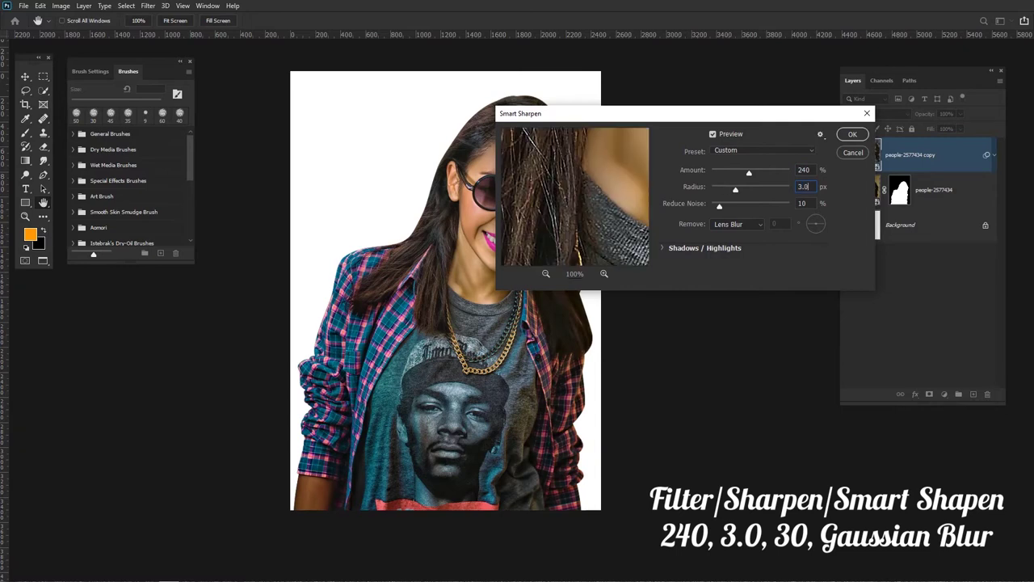
pyautogui.write('30')
pyautogui.click(737, 224)
pyautogui.click(731, 235)
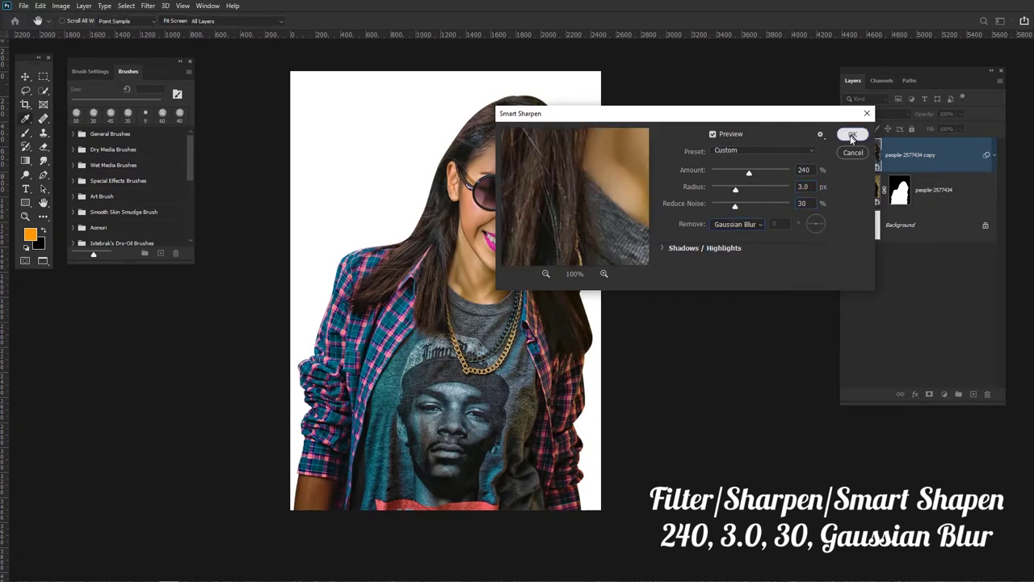
pyautogui.click(852, 134)
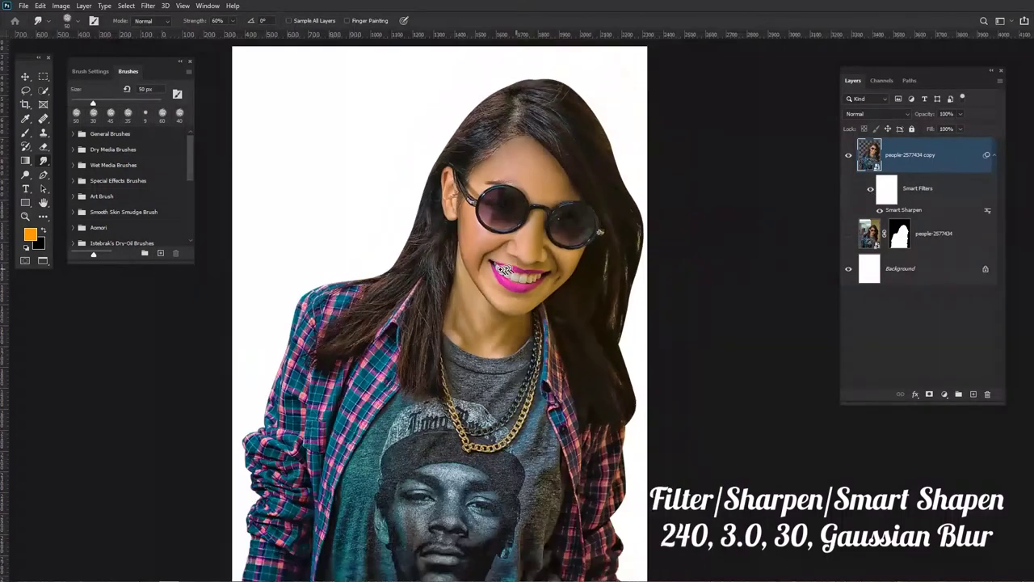
# Apply the Diffuse filter in Anisotropic mode to the sharpened cut-out layer.
pyautogui.click(148, 6)
pyautogui.moveTo(261, 199)
pyautogui.click(302, 199)
pyautogui.click(443, 313)
pyautogui.moveTo(477, 109); pyautogui.dragTo(623, 104)
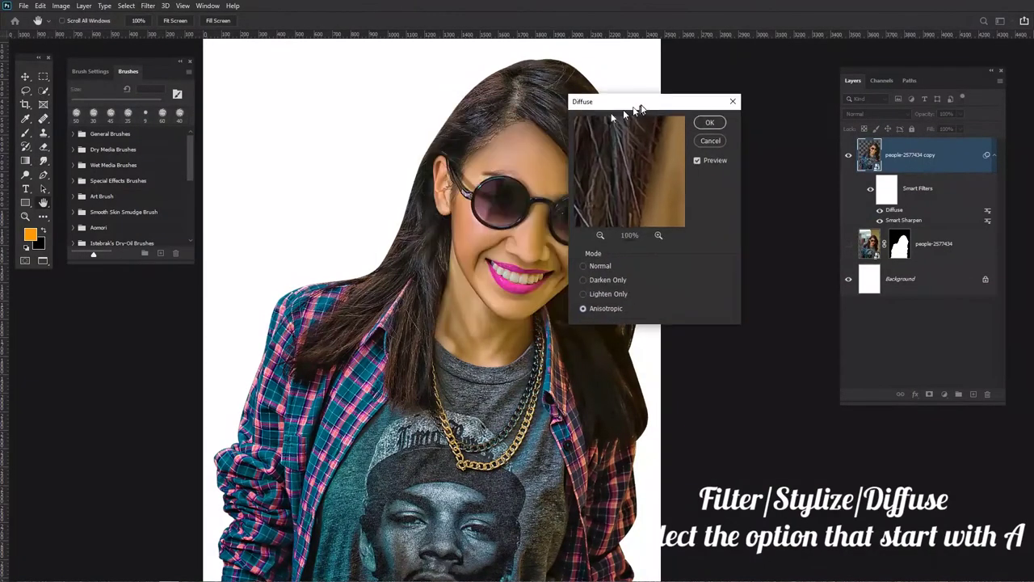
pyautogui.click(708, 123)
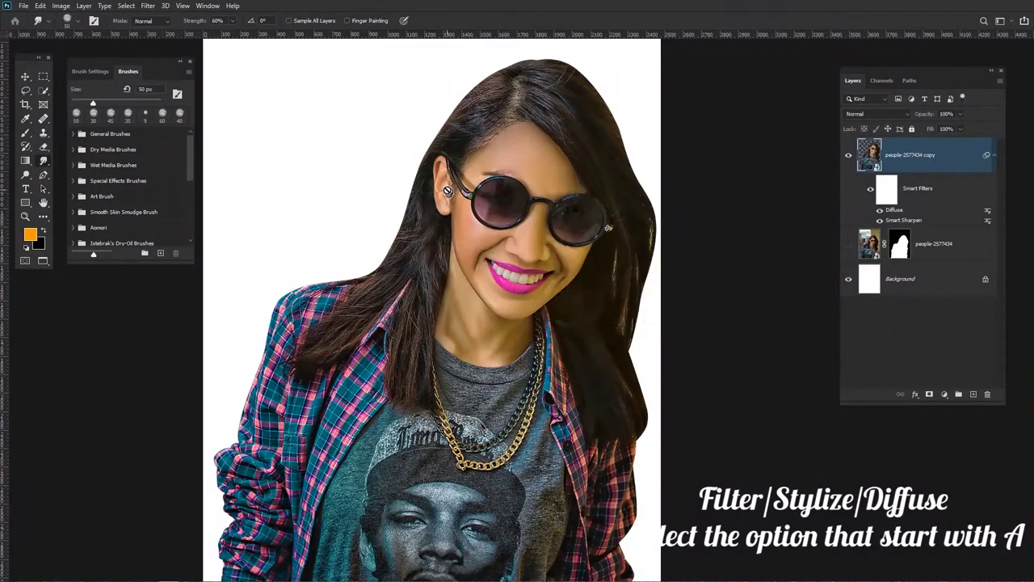
# Rotate the canvas 90° clockwise and apply the Diffuse filter to the cut-out layer a second time.
pyautogui.click(61, 6)
pyautogui.moveTo(142, 110)
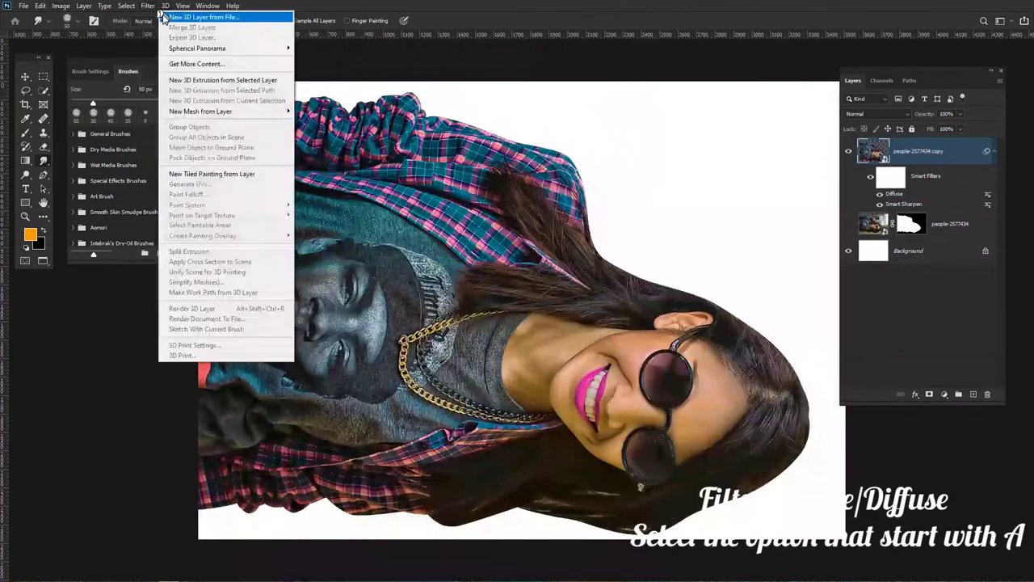
pyautogui.press('Return')
pyautogui.press('Return')
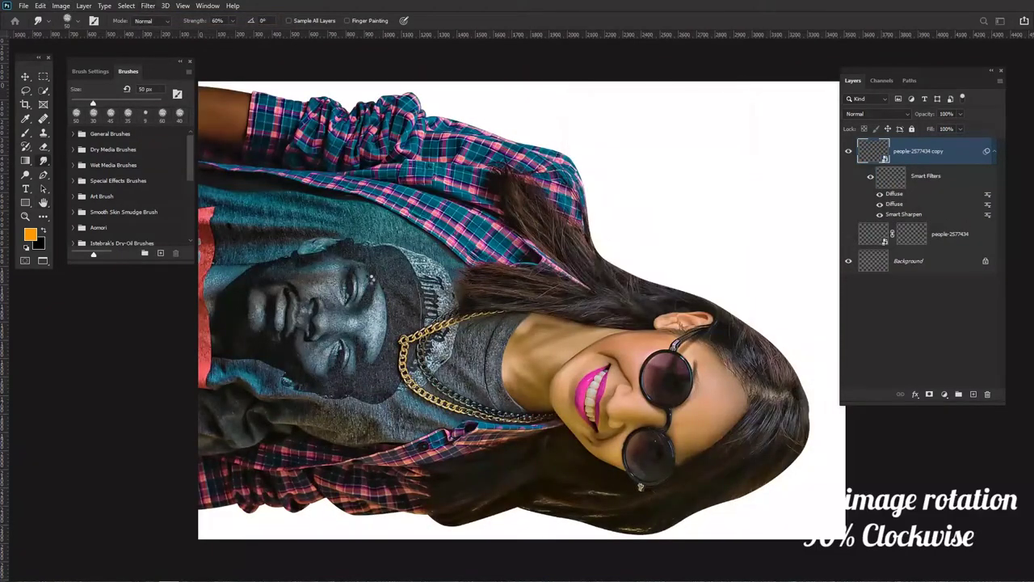
# Rotate the canvas another 90° clockwise, turning the woman upside down, and apply a third Diffuse pass.
pyautogui.click(60, 6)
pyautogui.moveTo(88, 106)
pyautogui.click(189, 118)
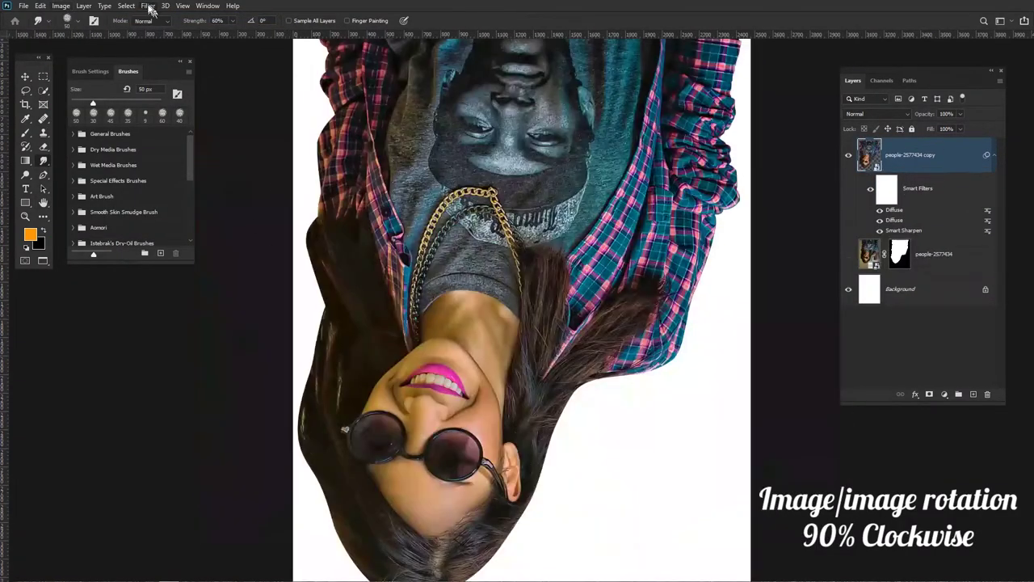
pyautogui.click(149, 7)
pyautogui.click(158, 16)
pyautogui.click(711, 123)
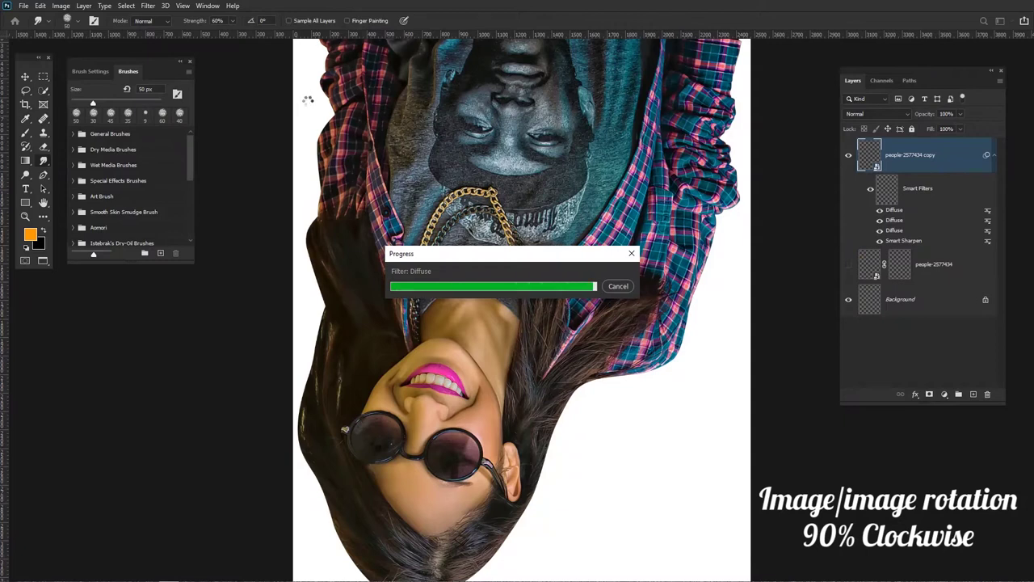
# Rotate the canvas 90° clockwise and apply a fourth Anisotropic Diffuse pass to the cut-out layer.
pyautogui.click(61, 6)
pyautogui.moveTo(89, 108)
pyautogui.click(202, 111)
pyautogui.click(148, 5)
pyautogui.click(165, 18)
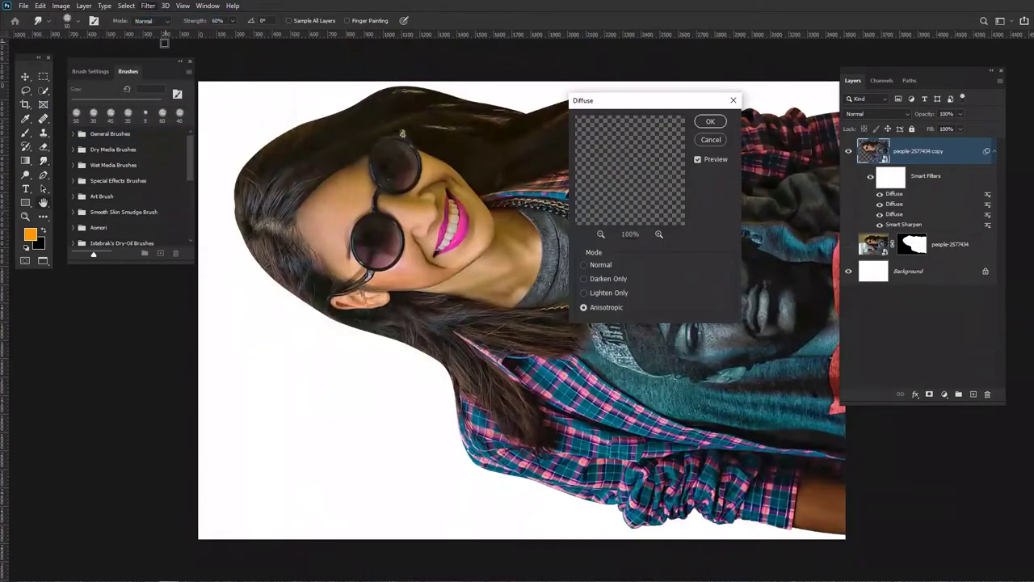
pyautogui.press('Return')
# Rotate the canvas 90° clockwise to bring the woman upright and collapse the cut-out layer's list of smart filters.
pyautogui.click(61, 6)
pyautogui.moveTo(92, 105)
pyautogui.click(198, 123)
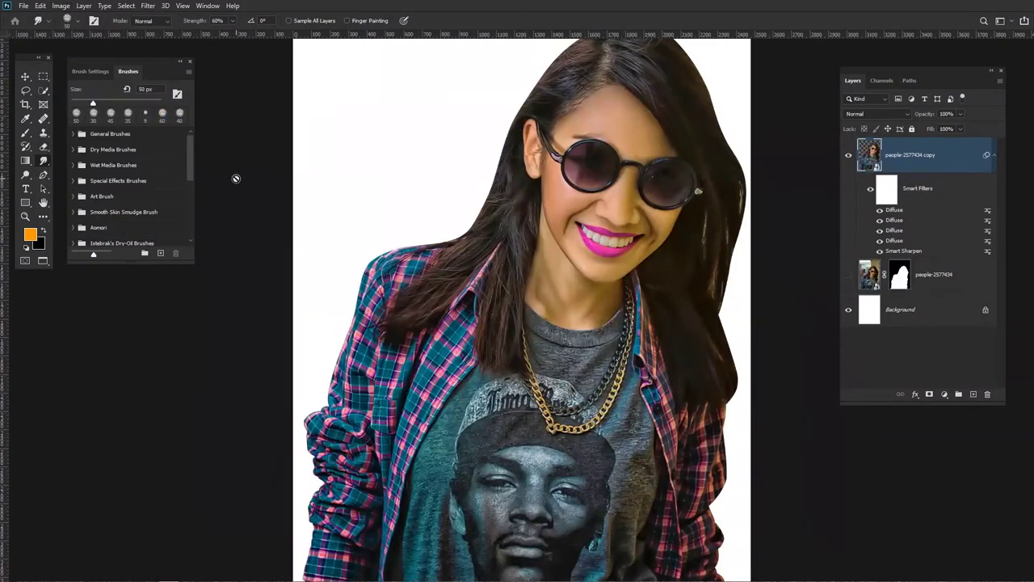
pyautogui.scroll(5, 646, 275)
pyautogui.scroll(-7, 560, 270)
pyautogui.click(995, 155)
# Add a dark grey Solid Color fill layer directly above the Background layer.
pyautogui.click(938, 226)
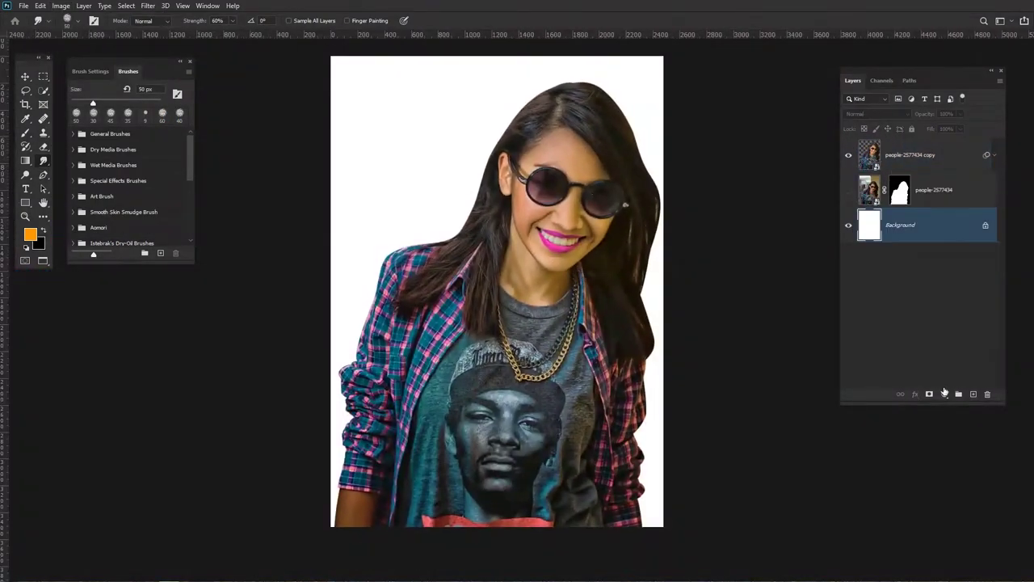
pyautogui.click(945, 394)
pyautogui.click(962, 203)
pyautogui.moveTo(688, 215); pyautogui.dragTo(680, 233)
pyautogui.click(926, 143)
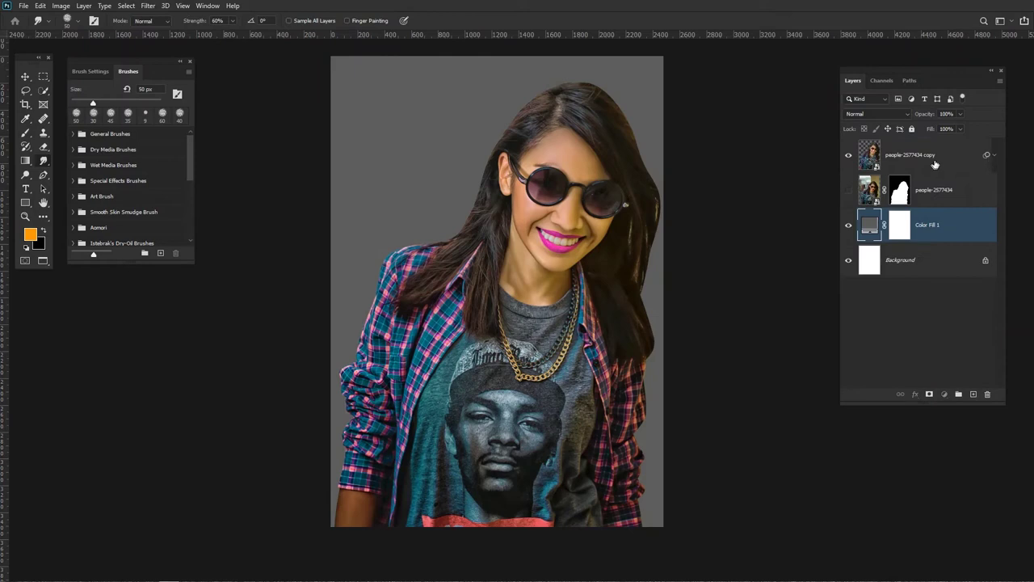
# Add a Vibrance adjustment layer clipped to the cut-out layer and set its vibrance to +68.
pyautogui.click(935, 164)
pyautogui.click(945, 393)
pyautogui.click(962, 279)
pyautogui.moveTo(485, 111); pyautogui.dragTo(770, 80)
pyautogui.click(757, 268)
pyautogui.moveTo(759, 131); pyautogui.dragTo(790, 131)
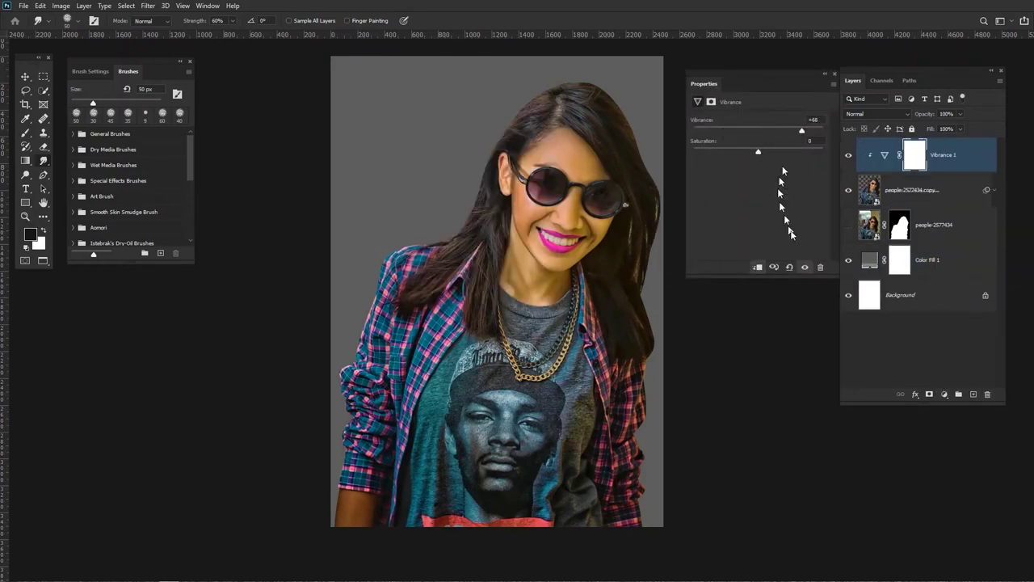
pyautogui.click(835, 74)
# Open the contents of the cut-out smart object and select the clipped HDR Like (CEP 4) copy layer.
pyautogui.scroll(5, 538, 194)
pyautogui.scroll(-5, 557, 274)
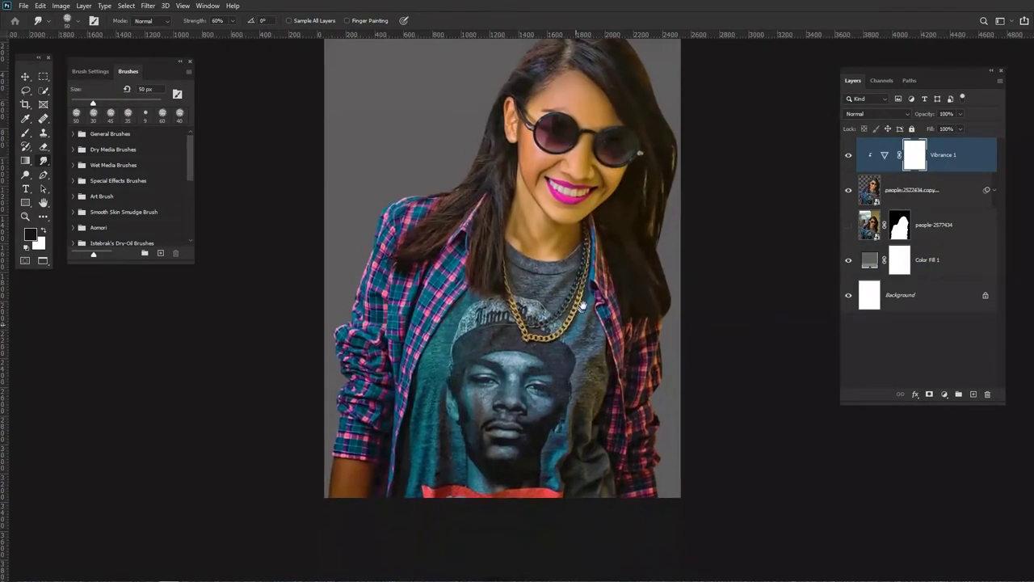
pyautogui.scroll(1, 582, 325)
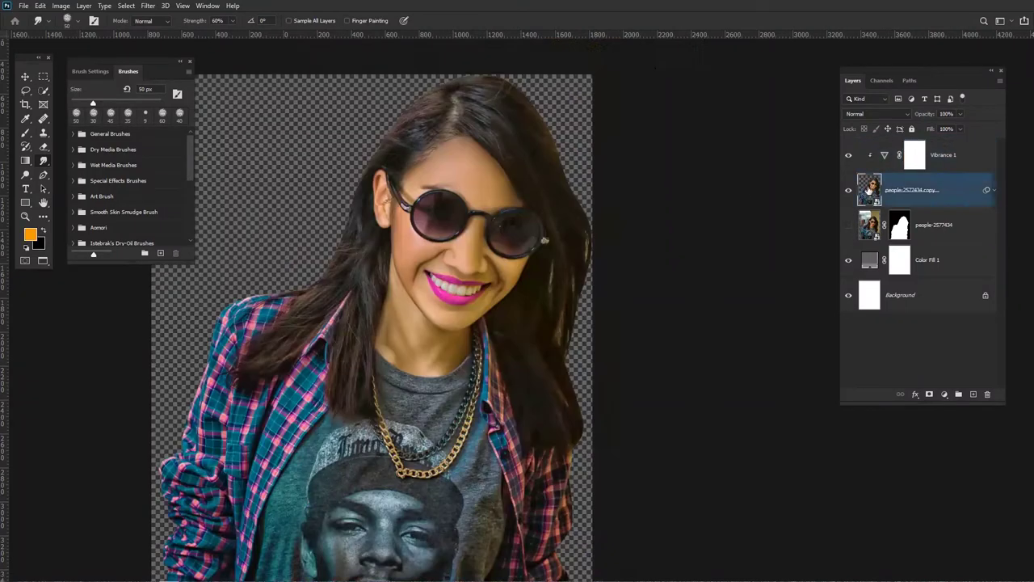
pyautogui.scroll(3, 424, 262)
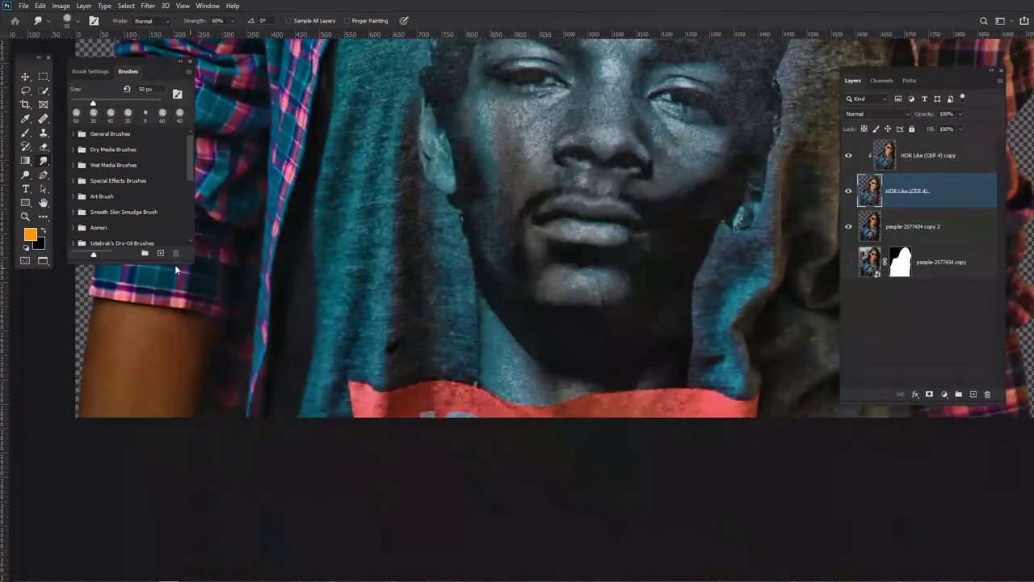
pyautogui.hotkey('alt', ']')
# Smudge the teal fabric beside the shirt's face print into smooth vertical folds, using a brush of 60 px and smaller.
pyautogui.press(']')
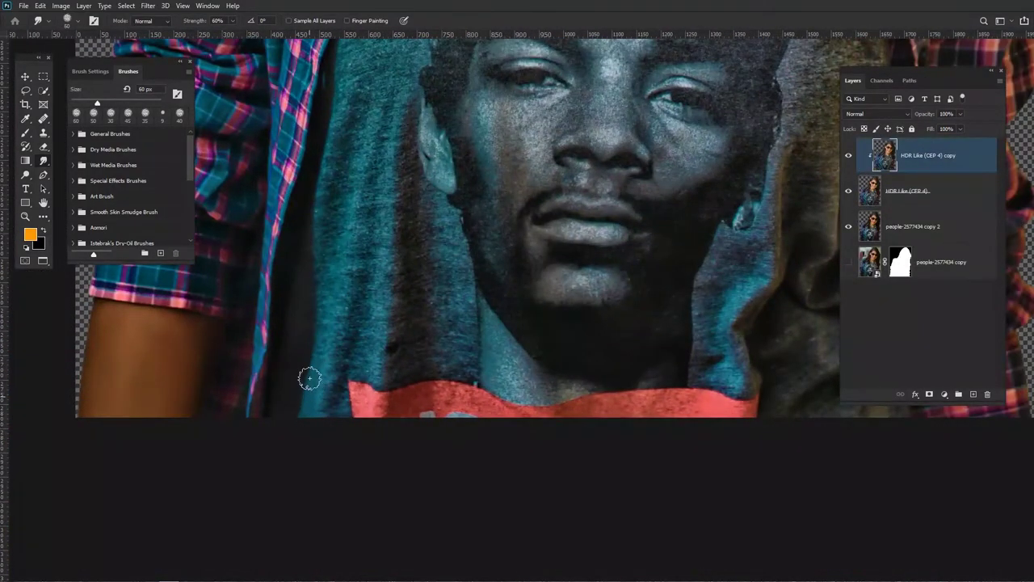
pyautogui.moveTo(331, 371)
pyautogui.mouseDown()
pyautogui.moveTo(328, 312)
pyautogui.moveTo(348, 279)
pyautogui.mouseUp()
pyautogui.moveTo(376, 194); pyautogui.dragTo(351, 275)
pyautogui.moveTo(286, 352)
pyautogui.mouseDown()
pyautogui.moveTo(321, 185)
pyautogui.moveTo(316, 323)
pyautogui.moveTo(327, 270)
pyautogui.moveTo(324, 285)
pyautogui.moveTo(318, 234)
pyautogui.mouseUp()
pyautogui.moveTo(364, 114); pyautogui.dragTo(334, 194)
pyautogui.press('[')
pyautogui.moveTo(309, 162)
pyautogui.mouseDown()
pyautogui.moveTo(325, 248)
pyautogui.moveTo(347, 166)
pyautogui.moveTo(328, 141)
pyautogui.moveTo(348, 165)
pyautogui.moveTo(383, 96)
pyautogui.moveTo(361, 90)
pyautogui.moveTo(362, 194)
pyautogui.moveTo(316, 398)
pyautogui.mouseUp()
pyautogui.moveTo(328, 291); pyautogui.dragTo(378, 92)
pyautogui.moveTo(372, 210); pyautogui.dragTo(374, 262)
pyautogui.moveTo(389, 154)
pyautogui.mouseDown()
pyautogui.moveTo(377, 307)
pyautogui.moveTo(352, 317)
pyautogui.moveTo(372, 220)
pyautogui.moveTo(349, 275)
pyautogui.moveTo(318, 387)
pyautogui.mouseUp()
pyautogui.moveTo(323, 350)
pyautogui.mouseDown()
pyautogui.moveTo(353, 371)
pyautogui.moveTo(351, 320)
pyautogui.mouseUp()
# Smudge the red band and dark fabric below the face print with an 80 px brush at 50% strength.
pyautogui.press(']')
pyautogui.press(']')
pyautogui.press(']')
pyautogui.moveTo(381, 386)
pyautogui.mouseDown()
pyautogui.moveTo(364, 312)
pyautogui.moveTo(408, 356)
pyautogui.moveTo(414, 211)
pyautogui.moveTo(432, 324)
pyautogui.moveTo(440, 296)
pyautogui.moveTo(417, 372)
pyautogui.moveTo(460, 308)
pyautogui.moveTo(452, 336)
pyautogui.moveTo(407, 304)
pyautogui.moveTo(429, 234)
pyautogui.mouseUp()
pyautogui.moveTo(475, 319); pyautogui.dragTo(414, 323)
pyautogui.moveTo(413, 374)
pyautogui.mouseDown()
pyautogui.moveTo(413, 389)
pyautogui.moveTo(409, 274)
pyautogui.moveTo(493, 344)
pyautogui.mouseUp()
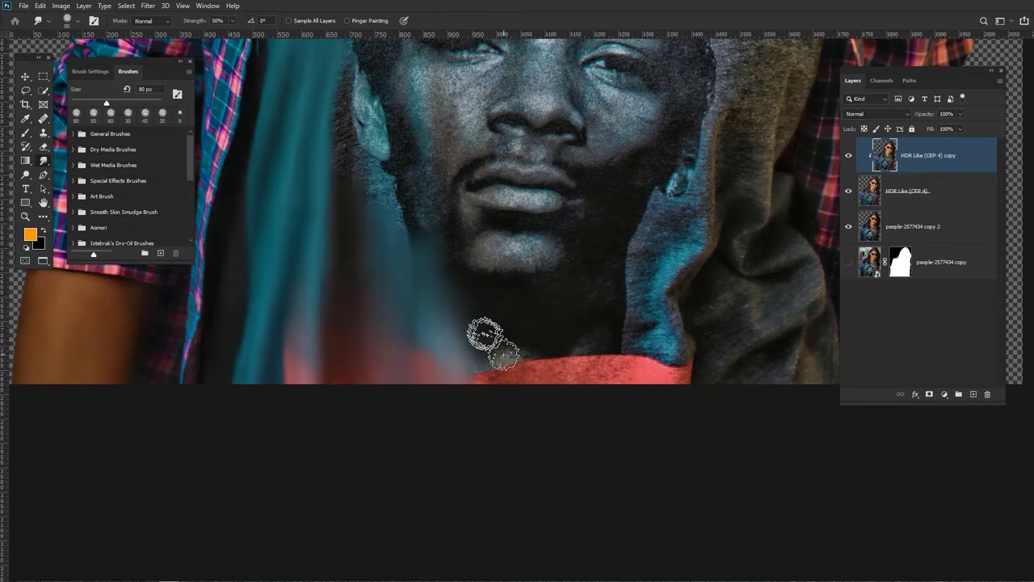
pyautogui.moveTo(428, 340)
pyautogui.mouseDown()
pyautogui.moveTo(434, 370)
pyautogui.moveTo(513, 364)
pyautogui.moveTo(342, 138)
pyautogui.moveTo(343, 185)
pyautogui.moveTo(405, 259)
pyautogui.mouseUp()
# Smudge away the printed face from the neck up to the cap, enlarging the brush to 100 px.
pyautogui.scroll(-5, 434, 231)
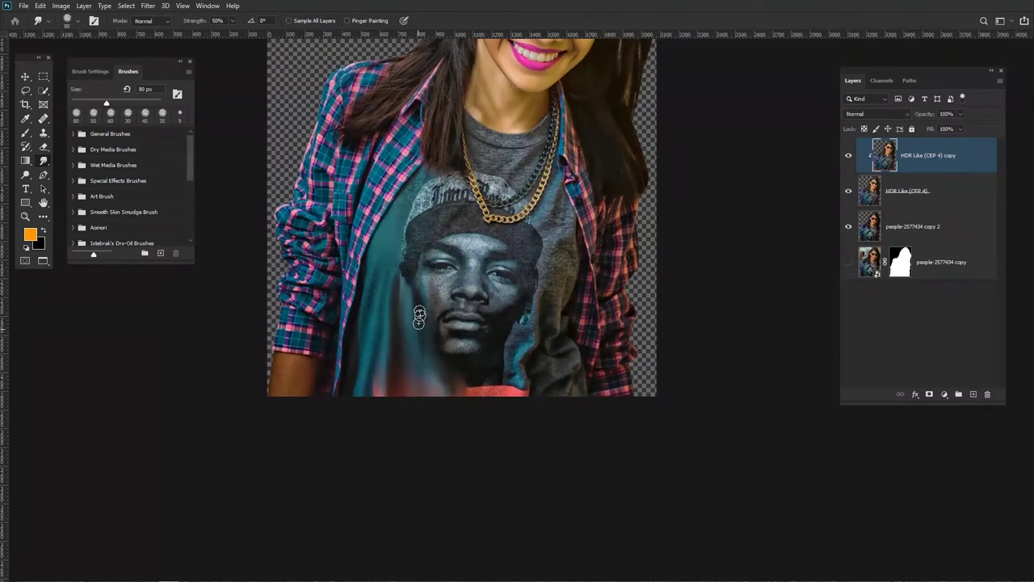
pyautogui.scroll(5, 471, 360)
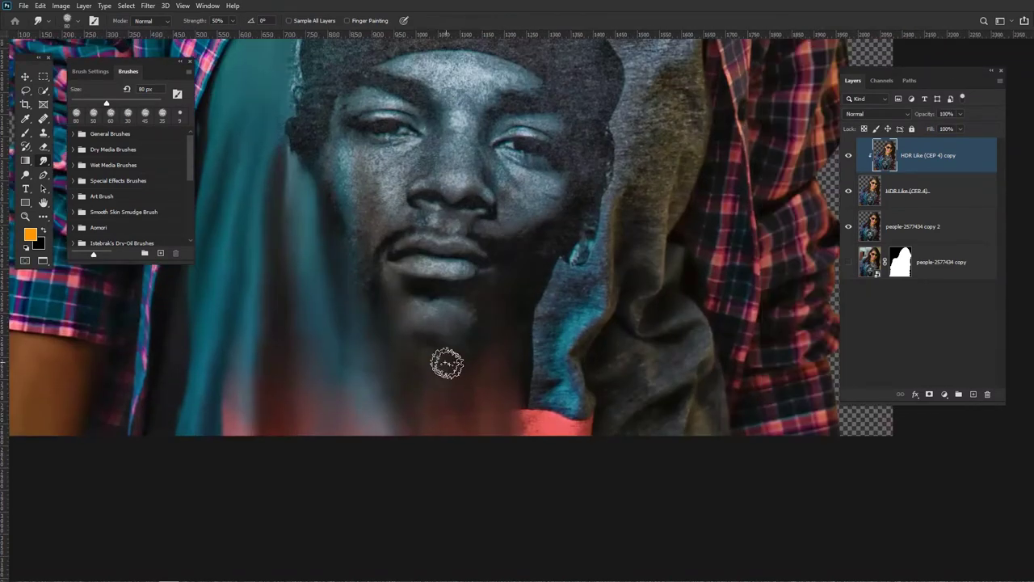
pyautogui.moveTo(390, 328)
pyautogui.mouseDown()
pyautogui.moveTo(468, 348)
pyautogui.moveTo(493, 375)
pyautogui.moveTo(486, 418)
pyautogui.moveTo(527, 383)
pyautogui.moveTo(512, 315)
pyautogui.mouseUp()
pyautogui.moveTo(421, 343)
pyautogui.mouseDown()
pyautogui.moveTo(356, 271)
pyautogui.moveTo(375, 317)
pyautogui.moveTo(364, 271)
pyautogui.moveTo(383, 259)
pyautogui.moveTo(407, 275)
pyautogui.moveTo(434, 262)
pyautogui.moveTo(475, 298)
pyautogui.moveTo(409, 307)
pyautogui.moveTo(408, 340)
pyautogui.moveTo(464, 356)
pyautogui.moveTo(479, 286)
pyautogui.moveTo(461, 270)
pyautogui.moveTo(432, 291)
pyautogui.moveTo(479, 271)
pyautogui.moveTo(430, 299)
pyautogui.moveTo(577, 393)
pyautogui.moveTo(580, 441)
pyautogui.moveTo(580, 346)
pyautogui.moveTo(564, 324)
pyautogui.moveTo(560, 271)
pyautogui.moveTo(535, 331)
pyautogui.moveTo(534, 404)
pyautogui.moveTo(544, 229)
pyautogui.moveTo(591, 275)
pyautogui.moveTo(617, 149)
pyautogui.moveTo(568, 242)
pyautogui.moveTo(536, 202)
pyautogui.moveTo(489, 283)
pyautogui.moveTo(541, 267)
pyautogui.moveTo(538, 181)
pyautogui.moveTo(486, 230)
pyautogui.moveTo(518, 215)
pyautogui.moveTo(437, 239)
pyautogui.moveTo(446, 206)
pyautogui.moveTo(503, 243)
pyautogui.moveTo(484, 210)
pyautogui.moveTo(421, 202)
pyautogui.moveTo(384, 222)
pyautogui.moveTo(430, 247)
pyautogui.moveTo(352, 223)
pyautogui.moveTo(322, 190)
pyautogui.moveTo(403, 227)
pyautogui.moveTo(382, 279)
pyautogui.moveTo(368, 162)
pyautogui.moveTo(325, 181)
pyautogui.moveTo(299, 113)
pyautogui.moveTo(249, 125)
pyautogui.moveTo(252, 105)
pyautogui.moveTo(303, 138)
pyautogui.moveTo(299, 168)
pyautogui.moveTo(346, 170)
pyautogui.moveTo(382, 265)
pyautogui.moveTo(409, 171)
pyautogui.moveTo(376, 151)
pyautogui.moveTo(392, 149)
pyautogui.moveTo(375, 242)
pyautogui.moveTo(417, 339)
pyautogui.moveTo(445, 242)
pyautogui.moveTo(427, 137)
pyautogui.moveTo(367, 289)
pyautogui.mouseUp()
pyautogui.scroll(-1, 514, 206)
pyautogui.moveTo(521, 198); pyautogui.dragTo(461, 319)
pyautogui.moveTo(525, 490)
pyautogui.mouseDown()
pyautogui.moveTo(466, 390)
pyautogui.moveTo(475, 432)
pyautogui.moveTo(479, 354)
pyautogui.moveTo(475, 423)
pyautogui.moveTo(535, 323)
pyautogui.moveTo(496, 243)
pyautogui.moveTo(474, 236)
pyautogui.moveTo(477, 214)
pyautogui.moveTo(455, 185)
pyautogui.moveTo(380, 178)
pyautogui.moveTo(370, 196)
pyautogui.moveTo(312, 165)
pyautogui.moveTo(330, 228)
pyautogui.mouseUp()
pyautogui.press('[')
pyautogui.moveTo(289, 178); pyautogui.dragTo(355, 240)
pyautogui.moveTo(305, 155)
pyautogui.mouseDown()
pyautogui.moveTo(302, 93)
pyautogui.moveTo(272, 154)
pyautogui.moveTo(304, 254)
pyautogui.moveTo(295, 279)
pyautogui.moveTo(350, 89)
pyautogui.moveTo(371, 158)
pyautogui.moveTo(273, 226)
pyautogui.moveTo(340, 218)
pyautogui.moveTo(341, 194)
pyautogui.moveTo(375, 176)
pyautogui.moveTo(362, 212)
pyautogui.moveTo(319, 194)
pyautogui.moveTo(283, 243)
pyautogui.moveTo(409, 189)
pyautogui.moveTo(452, 209)
pyautogui.moveTo(445, 193)
pyautogui.moveTo(444, 236)
pyautogui.mouseUp()
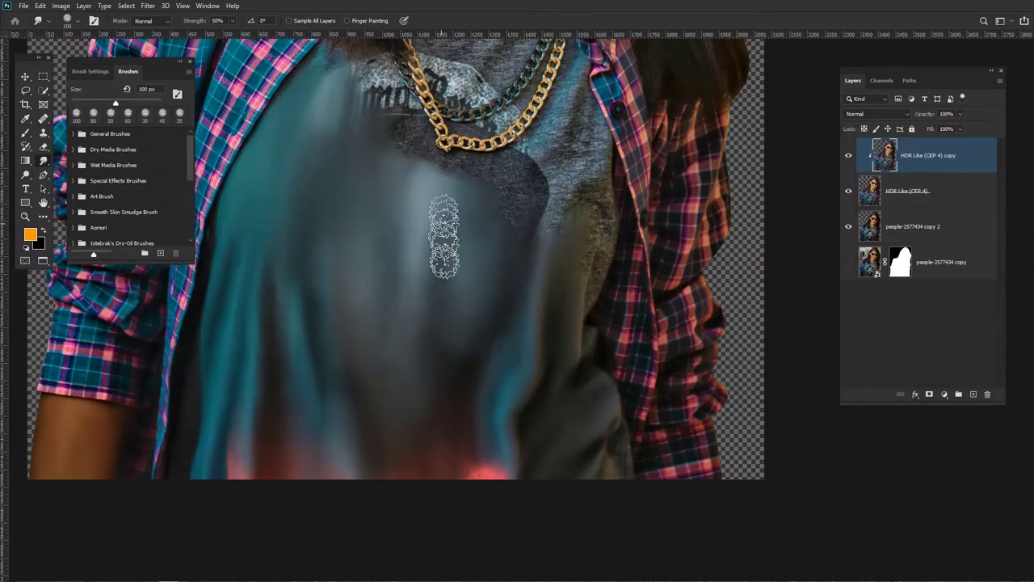
# Smooth the shirt fabric along the shirt's darker side up to the gold chain with the Smudge tool, reducing the brush to 80 px.
pyautogui.moveTo(572, 172)
pyautogui.mouseDown()
pyautogui.moveTo(598, 202)
pyautogui.moveTo(580, 198)
pyautogui.moveTo(557, 271)
pyautogui.moveTo(598, 233)
pyautogui.mouseUp()
pyautogui.press('space')
pyautogui.moveTo(619, 397); pyautogui.dragTo(558, 267)
pyautogui.press('[')
pyautogui.press('[')
pyautogui.moveTo(558, 311)
pyautogui.mouseDown()
pyautogui.moveTo(554, 325)
pyautogui.moveTo(550, 309)
pyautogui.moveTo(552, 344)
pyautogui.mouseUp()
pyautogui.press('space')
pyautogui.moveTo(539, 315)
pyautogui.mouseDown()
pyautogui.moveTo(559, 422)
pyautogui.moveTo(536, 356)
pyautogui.moveTo(532, 419)
pyautogui.mouseUp()
pyautogui.press('space')
pyautogui.moveTo(551, 273)
pyautogui.mouseDown()
pyautogui.moveTo(546, 248)
pyautogui.moveTo(514, 304)
pyautogui.mouseUp()
pyautogui.press('space')
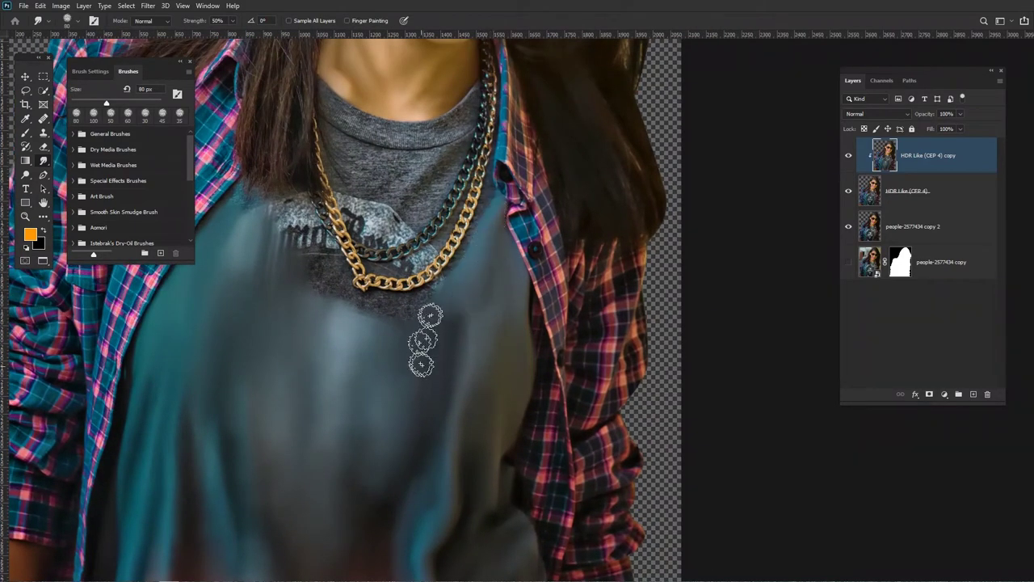
# Smudge out the lettering and print outside the gold chain and beside the hair ends, using a brush down to 25 px.
pyautogui.hotkey('ctrl', 'space')
pyautogui.moveTo(368, 360)
pyautogui.mouseDown()
pyautogui.moveTo(402, 358)
pyautogui.moveTo(529, 482)
pyautogui.mouseUp()
pyautogui.press('space')
pyautogui.moveTo(273, 300)
pyautogui.mouseDown()
pyautogui.moveTo(393, 293)
pyautogui.moveTo(410, 345)
pyautogui.moveTo(416, 277)
pyautogui.mouseUp()
pyautogui.press('space')
pyautogui.moveTo(262, 209); pyautogui.dragTo(354, 293)
pyautogui.press('[')
pyautogui.press('[')
pyautogui.press('[')
pyautogui.press('[')
pyautogui.moveTo(410, 274)
pyautogui.mouseDown()
pyautogui.moveTo(465, 280)
pyautogui.moveTo(468, 266)
pyautogui.moveTo(394, 305)
pyautogui.moveTo(465, 311)
pyautogui.mouseUp()
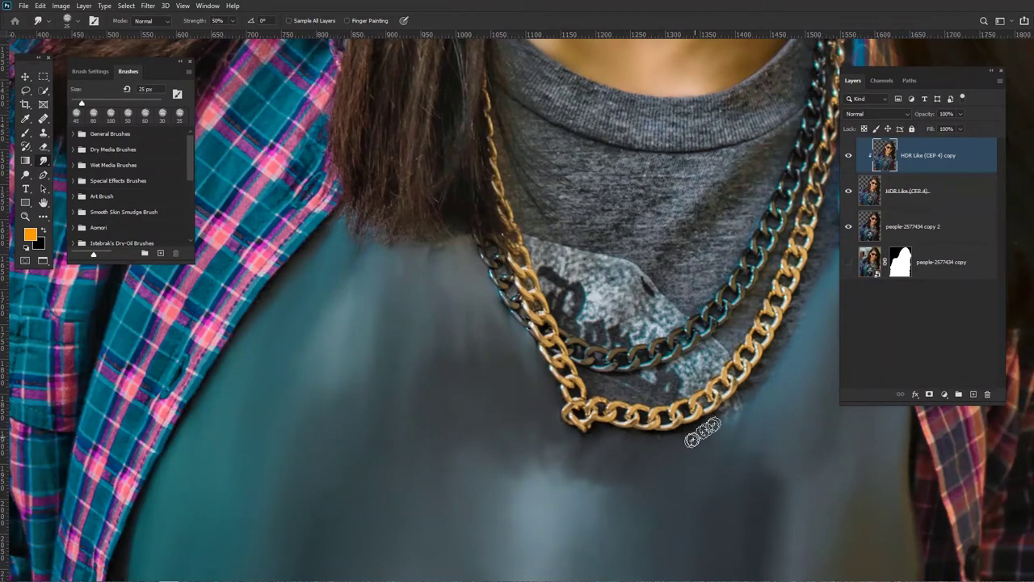
# Smudge the fabric between the two chains and the pale print inside the necklace with small brushes of 10 to 25 px.
pyautogui.moveTo(672, 462); pyautogui.dragTo(409, 485)
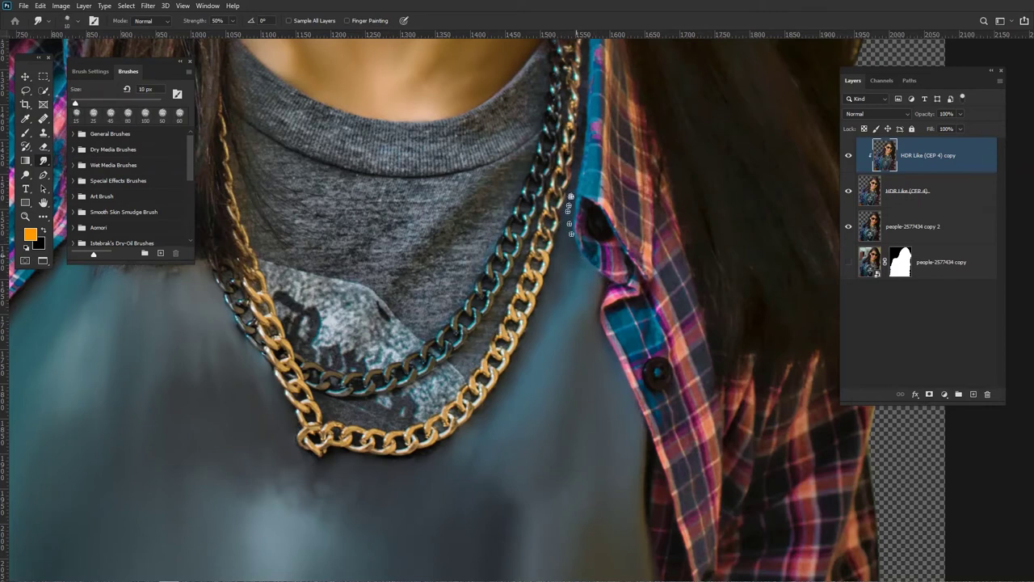
pyautogui.scroll(-1, 581, 141)
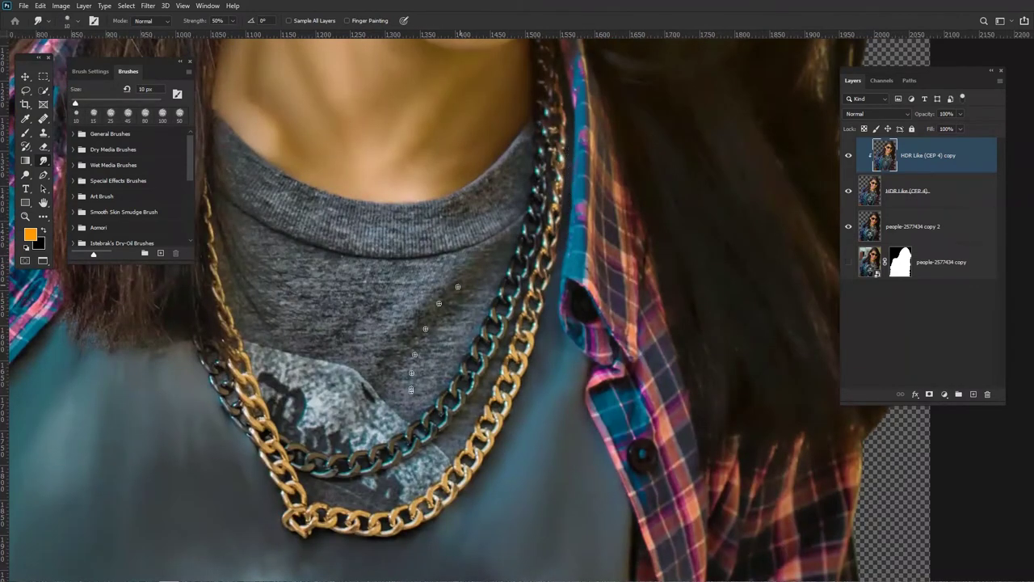
pyautogui.moveTo(410, 390); pyautogui.dragTo(483, 308)
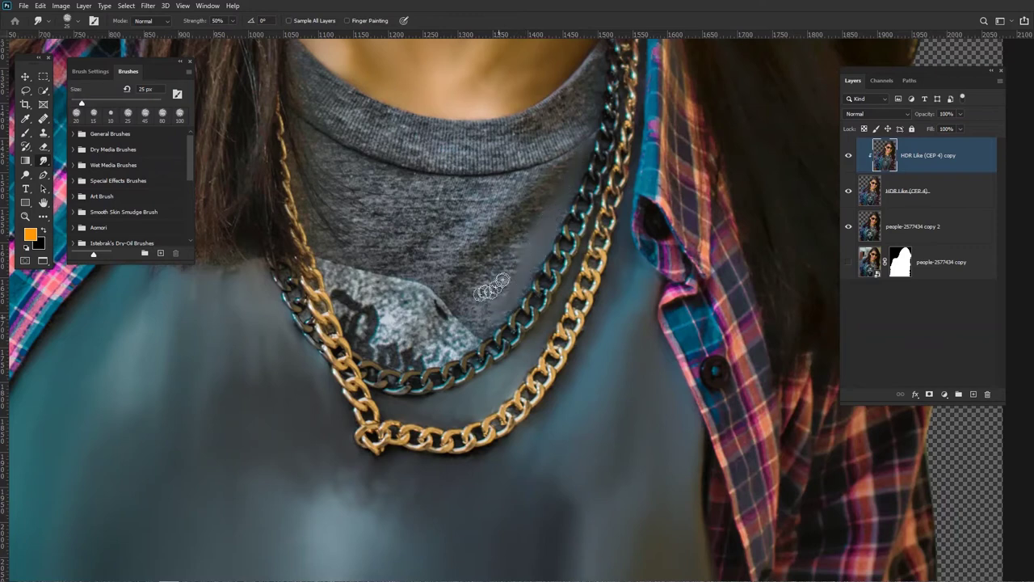
pyautogui.moveTo(492, 323); pyautogui.dragTo(527, 257)
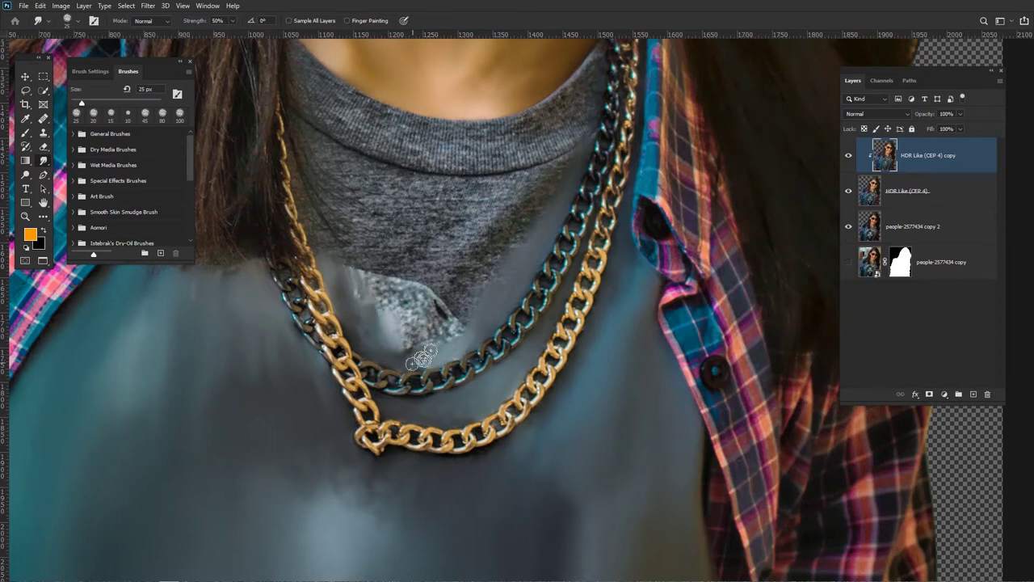
pyautogui.moveTo(448, 322)
pyautogui.mouseDown()
pyautogui.moveTo(400, 306)
pyautogui.moveTo(404, 347)
pyautogui.mouseUp()
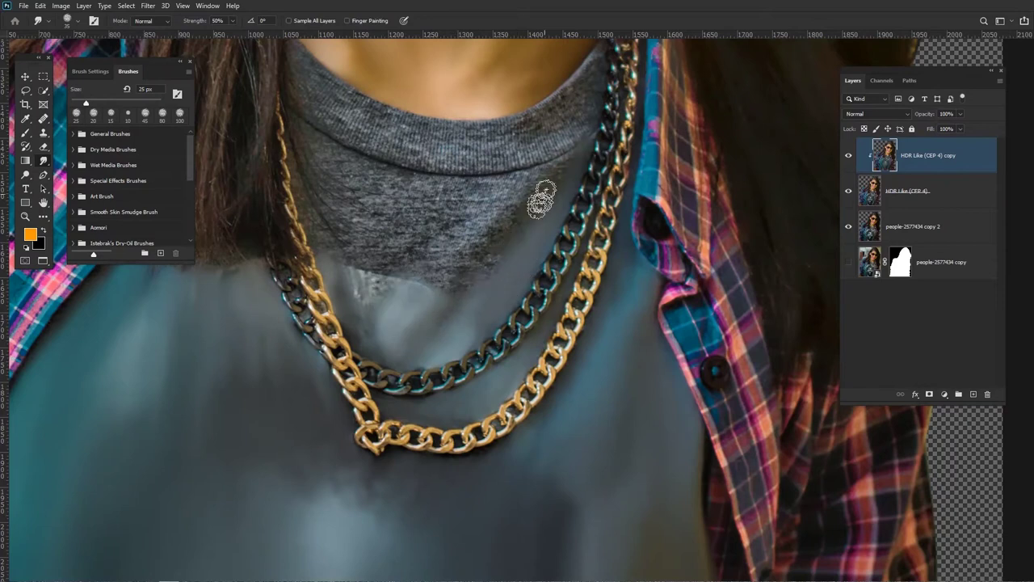
# Smudge the remaining heather texture inside the necklace and on the shirt collar, using 35 px and 25 px brushes.
pyautogui.moveTo(494, 257)
pyautogui.mouseDown()
pyautogui.moveTo(514, 207)
pyautogui.moveTo(428, 302)
pyautogui.moveTo(390, 273)
pyautogui.mouseUp()
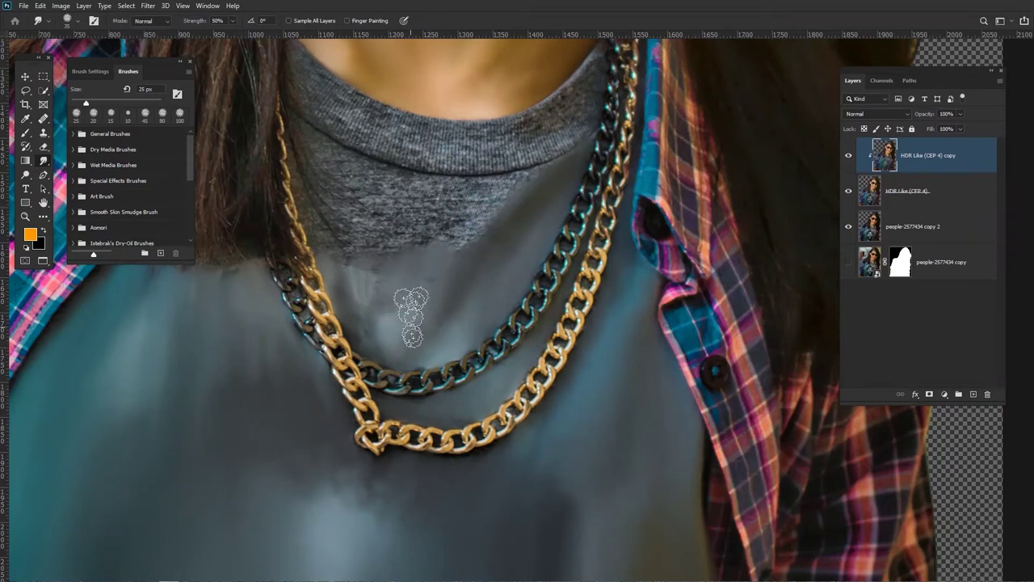
pyautogui.moveTo(328, 234)
pyautogui.mouseDown()
pyautogui.moveTo(372, 275)
pyautogui.moveTo(319, 217)
pyautogui.moveTo(322, 162)
pyautogui.moveTo(358, 268)
pyautogui.moveTo(365, 214)
pyautogui.moveTo(348, 230)
pyautogui.moveTo(376, 257)
pyautogui.moveTo(430, 243)
pyautogui.moveTo(416, 307)
pyautogui.mouseUp()
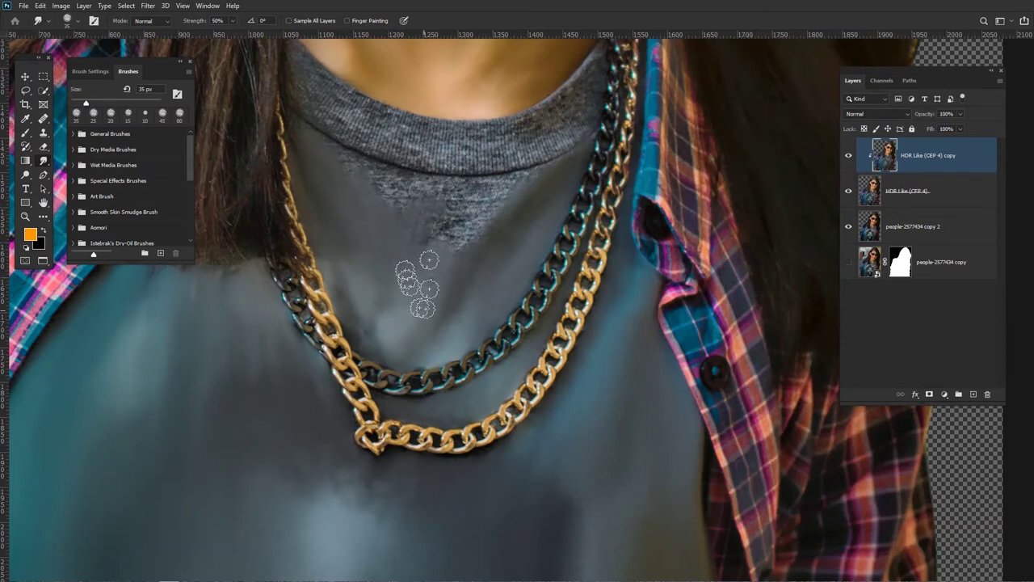
pyautogui.moveTo(363, 258)
pyautogui.mouseDown()
pyautogui.moveTo(521, 198)
pyautogui.moveTo(493, 257)
pyautogui.mouseUp()
pyautogui.moveTo(505, 219)
pyautogui.mouseDown()
pyautogui.moveTo(512, 241)
pyautogui.moveTo(484, 299)
pyautogui.mouseUp()
pyautogui.moveTo(462, 204); pyautogui.dragTo(436, 264)
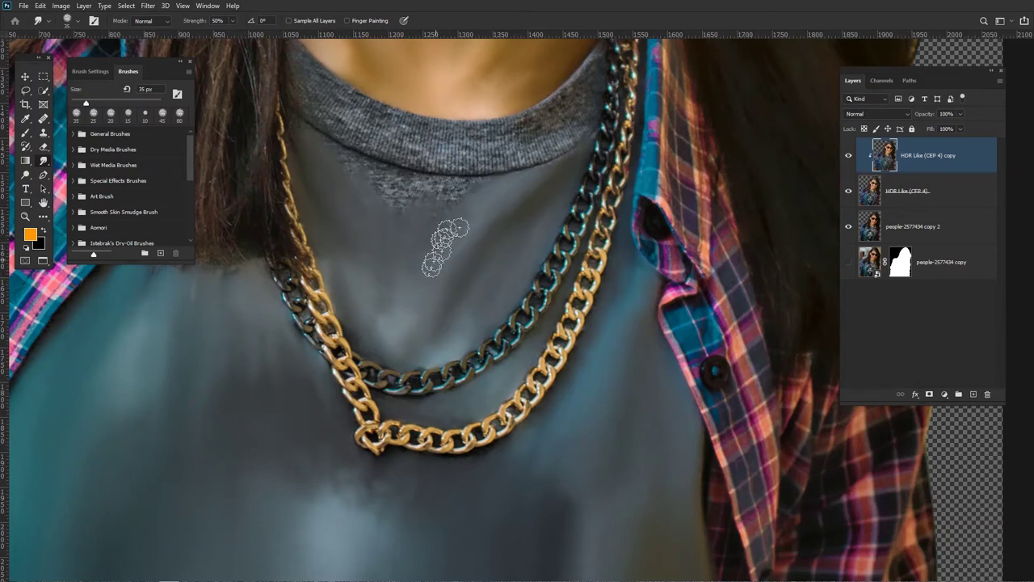
pyautogui.moveTo(380, 210)
pyautogui.mouseDown()
pyautogui.moveTo(393, 180)
pyautogui.moveTo(445, 197)
pyautogui.mouseUp()
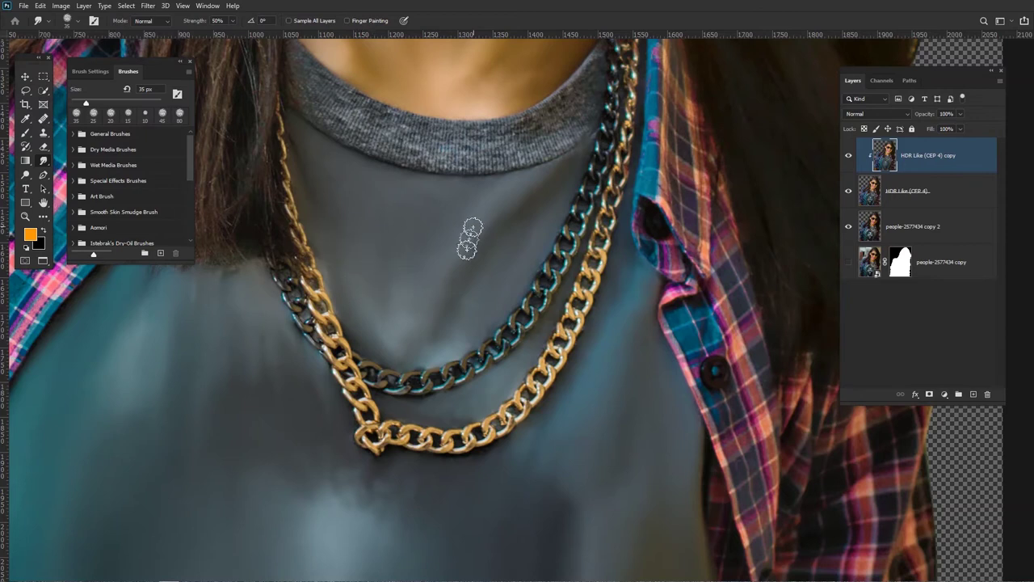
pyautogui.moveTo(473, 227); pyautogui.dragTo(506, 370)
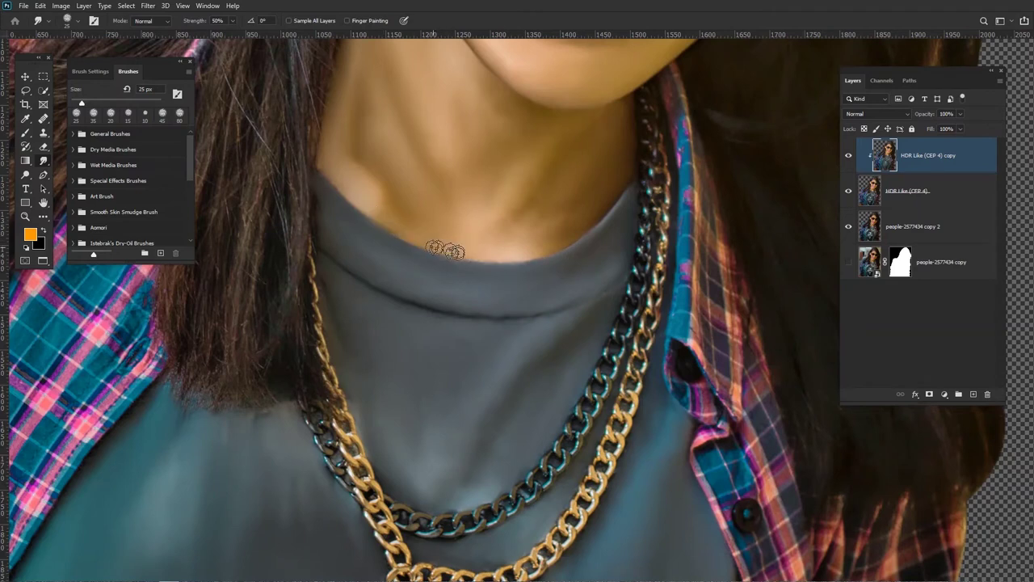
# Raise the Smudge strength to 60% and blend the teal and grey areas of the shirt with a 200 px brush.
pyautogui.scroll(-8, 629, 395)
pyautogui.scroll(1, 555, 353)
pyautogui.moveTo(224, 21); pyautogui.dragTo(212, 21)
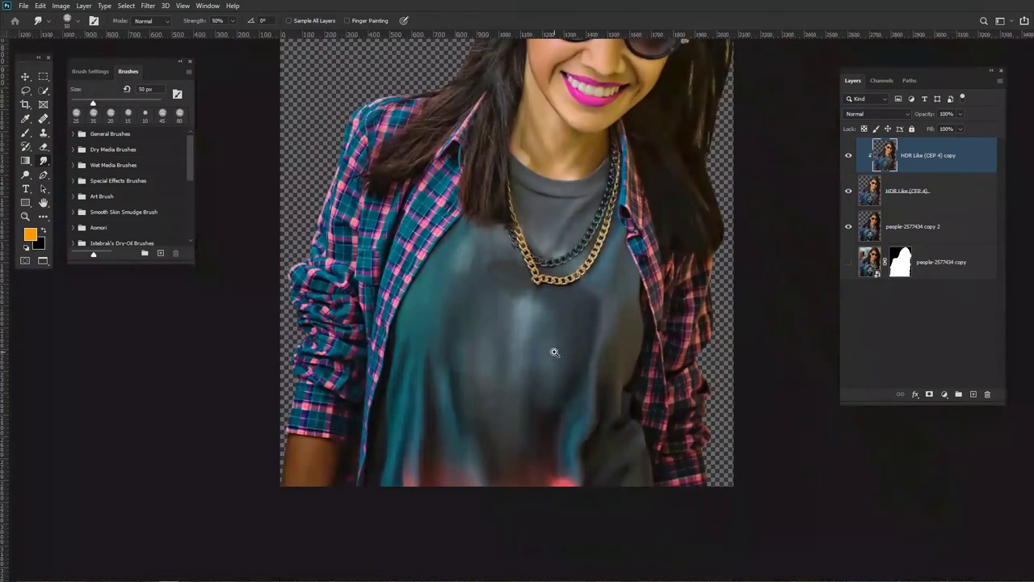
pyautogui.press(']')
pyautogui.press(']')
pyautogui.press(']')
pyautogui.press(']')
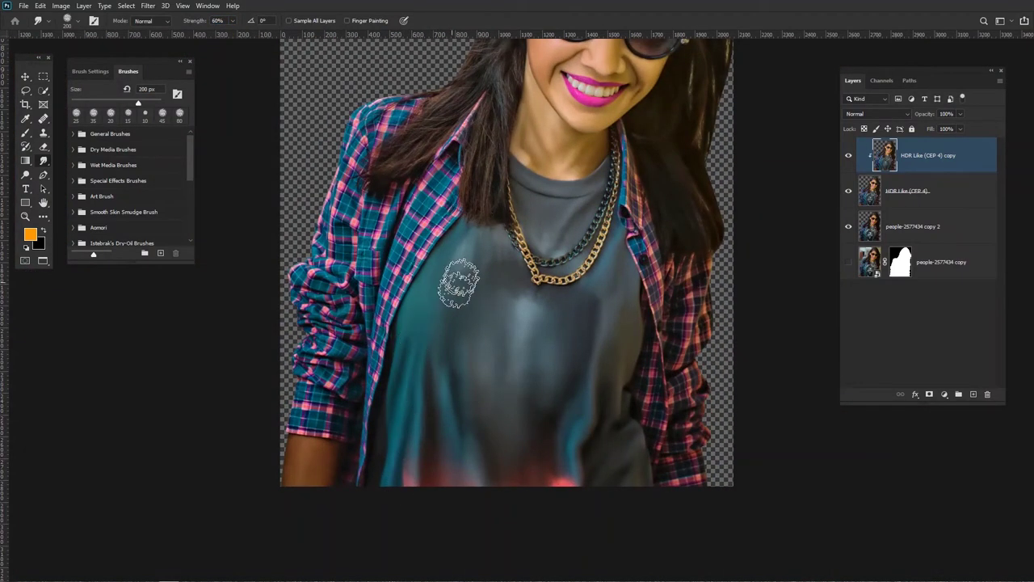
pyautogui.press('[')
pyautogui.press('[')
pyautogui.press('[')
pyautogui.press('[')
pyautogui.press('[')
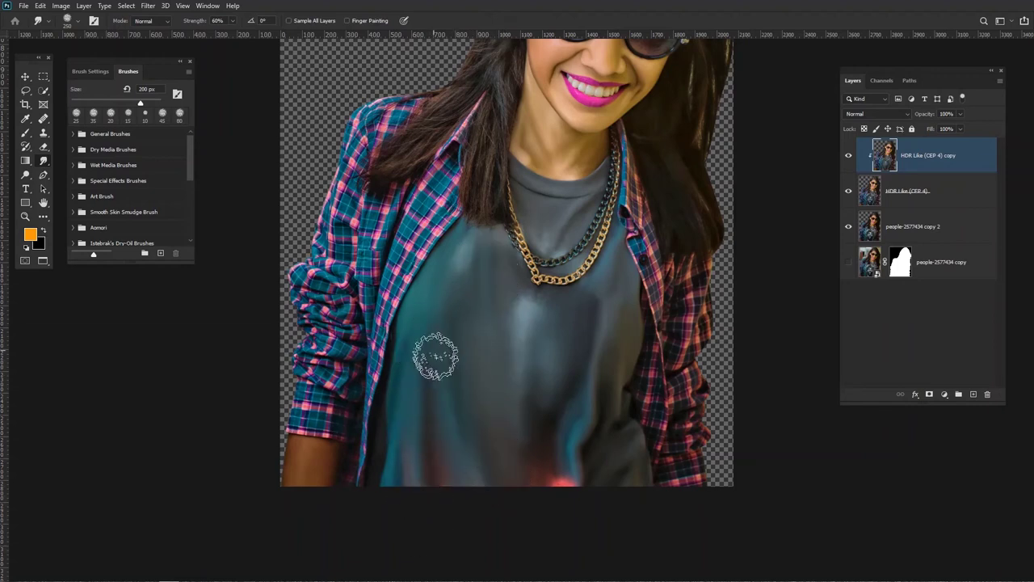
# Blend the lower shirt folds and the red fabric at the hem with a 90 px Smudge brush.
pyautogui.scroll(5, 416, 346)
pyautogui.moveTo(323, 429)
pyautogui.mouseDown()
pyautogui.moveTo(381, 113)
pyautogui.moveTo(310, 440)
pyautogui.moveTo(397, 212)
pyautogui.moveTo(454, 313)
pyautogui.moveTo(487, 333)
pyautogui.mouseUp()
pyautogui.moveTo(539, 301)
pyautogui.mouseDown()
pyautogui.moveTo(456, 354)
pyautogui.moveTo(493, 389)
pyautogui.mouseUp()
pyautogui.moveTo(584, 444); pyautogui.dragTo(583, 355)
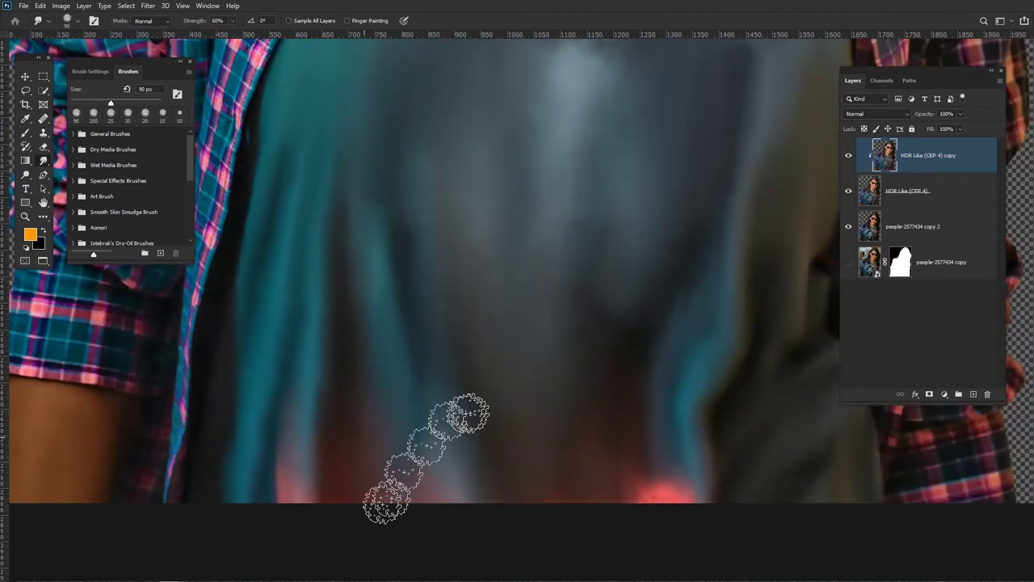
pyautogui.moveTo(626, 184); pyautogui.dragTo(506, 215)
pyautogui.moveTo(568, 495); pyautogui.dragTo(538, 314)
pyautogui.moveTo(569, 529); pyautogui.dragTo(543, 242)
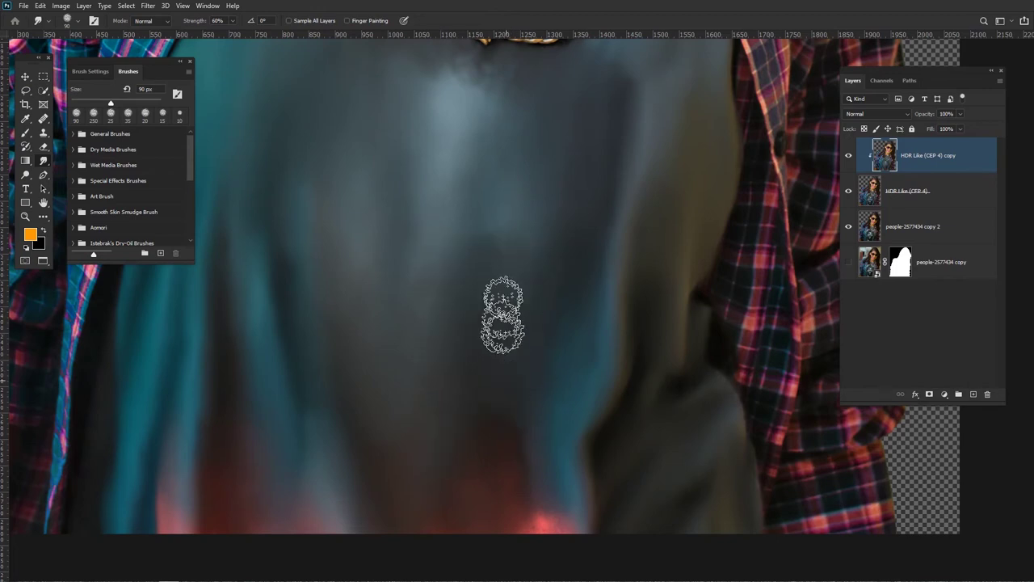
# Soften the tonal transitions across the chest below the necklace with the 90 px Smudge brush.
pyautogui.scroll(-3, 509, 356)
pyautogui.scroll(4, 557, 390)
pyautogui.scroll(-4, 556, 390)
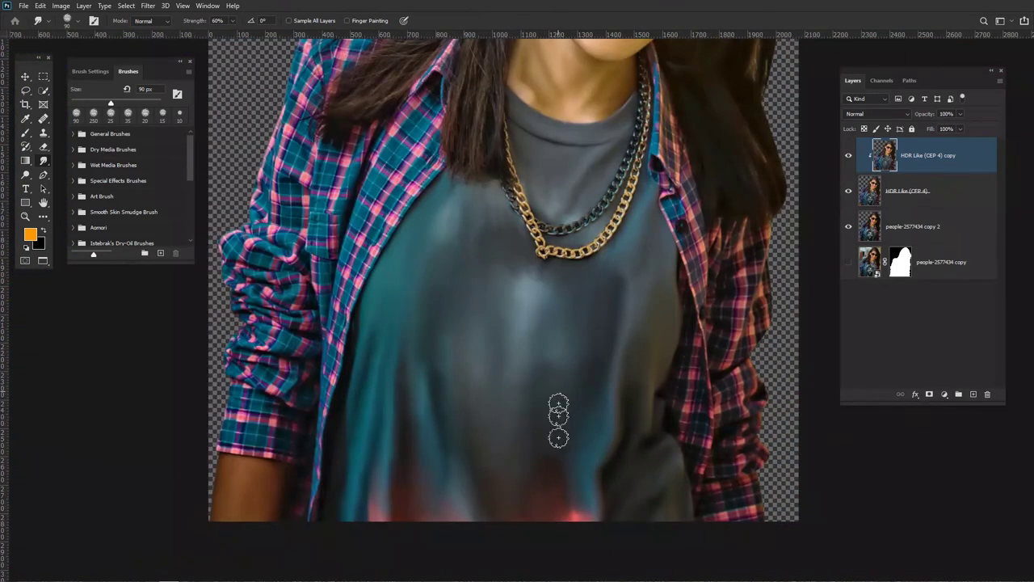
pyautogui.scroll(3, 551, 460)
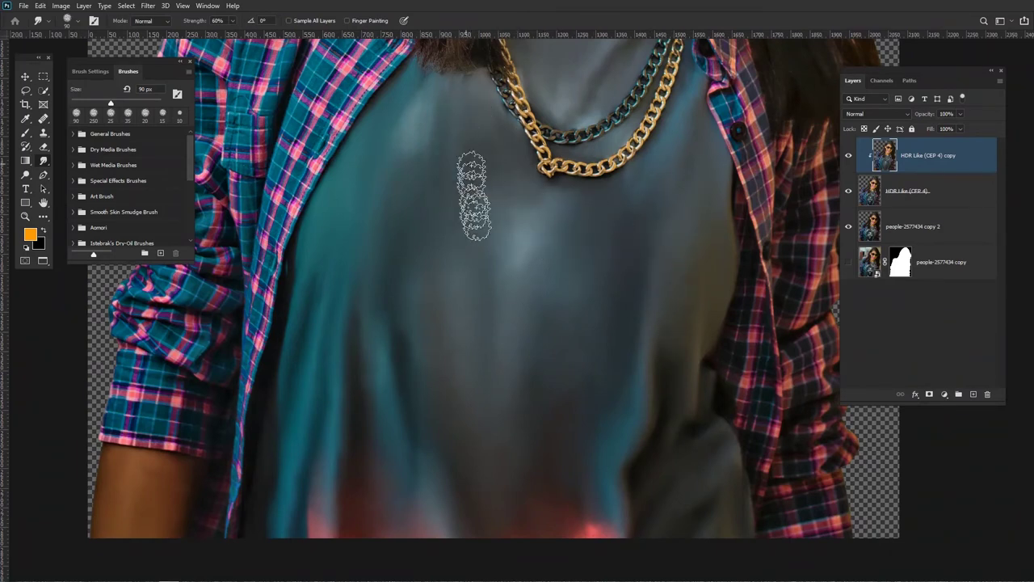
pyautogui.moveTo(520, 264); pyautogui.dragTo(634, 299)
pyautogui.moveTo(634, 299); pyautogui.dragTo(556, 275)
# Compare the shirt before and after smudging by toggling the visibility of the HDR Like (CEP 4) copy layer.
pyautogui.scroll(-3, 622, 295)
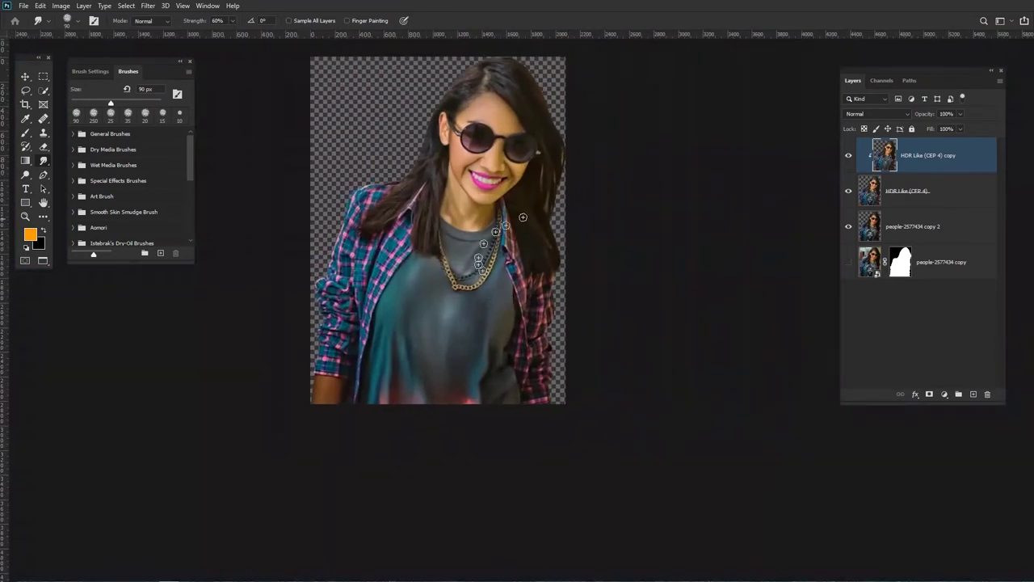
pyautogui.click(849, 156)
pyautogui.click(849, 156)
pyautogui.scroll(2, 454, 359)
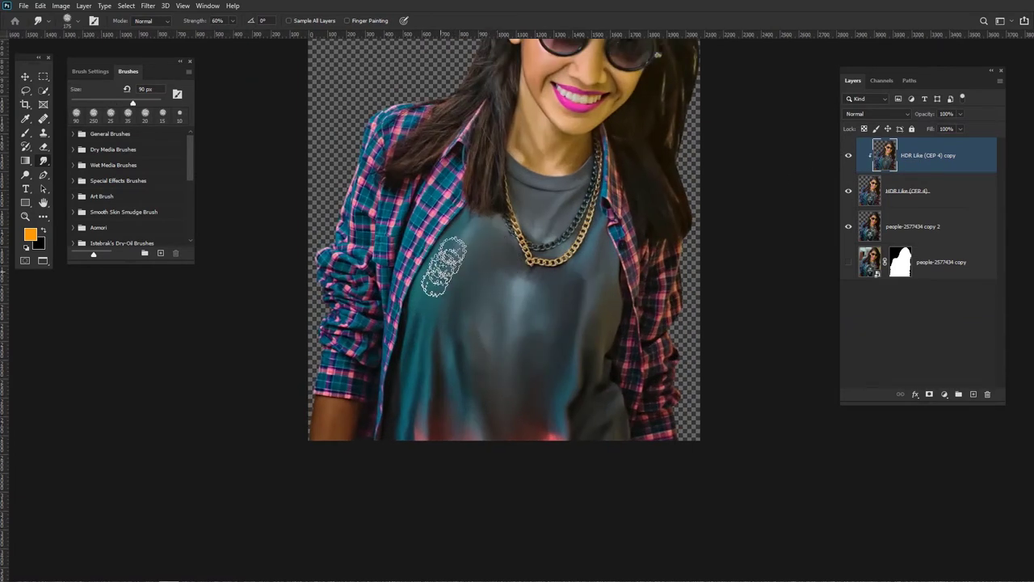
pyautogui.click(849, 156)
pyautogui.click(849, 156)
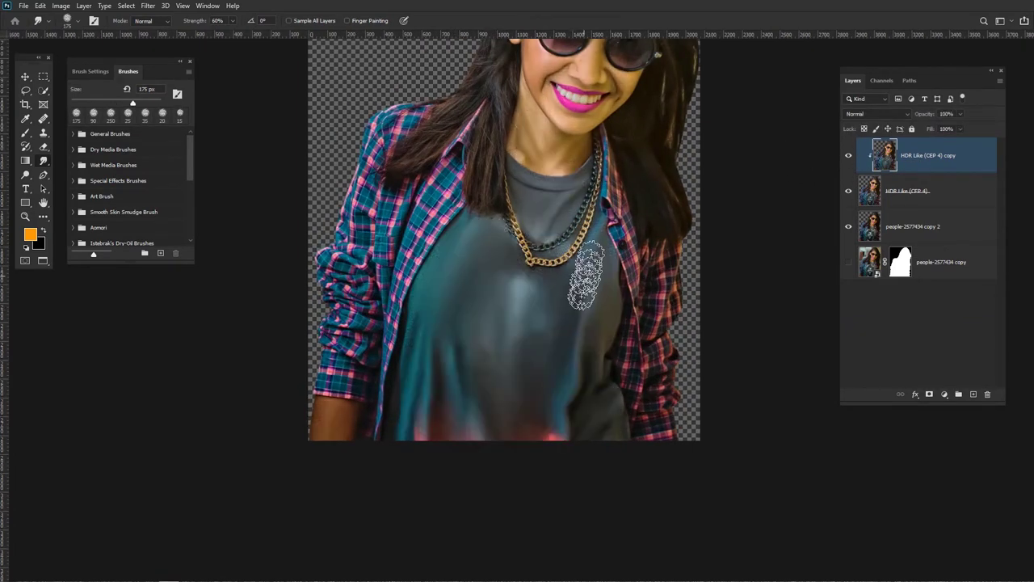
# Smooth the teal side of the shirt with the Smudge brush enlarged to 200 px.
pyautogui.press(']')
pyautogui.press(']')
pyautogui.press(']')
pyautogui.press(']')
pyautogui.press(']')
pyautogui.moveTo(461, 304)
pyautogui.mouseDown()
pyautogui.moveTo(490, 287)
pyautogui.moveTo(519, 335)
pyautogui.moveTo(464, 316)
pyautogui.mouseUp()
# Toggle the HDR Like (CEP 4) copy layer to compare the smoothed shirt with the original, and review the whole portrait.
pyautogui.scroll(-1, 630, 340)
pyautogui.click(849, 156)
pyautogui.click(849, 156)
pyautogui.scroll(1, 533, 261)
pyautogui.scroll(-2, 658, 410)
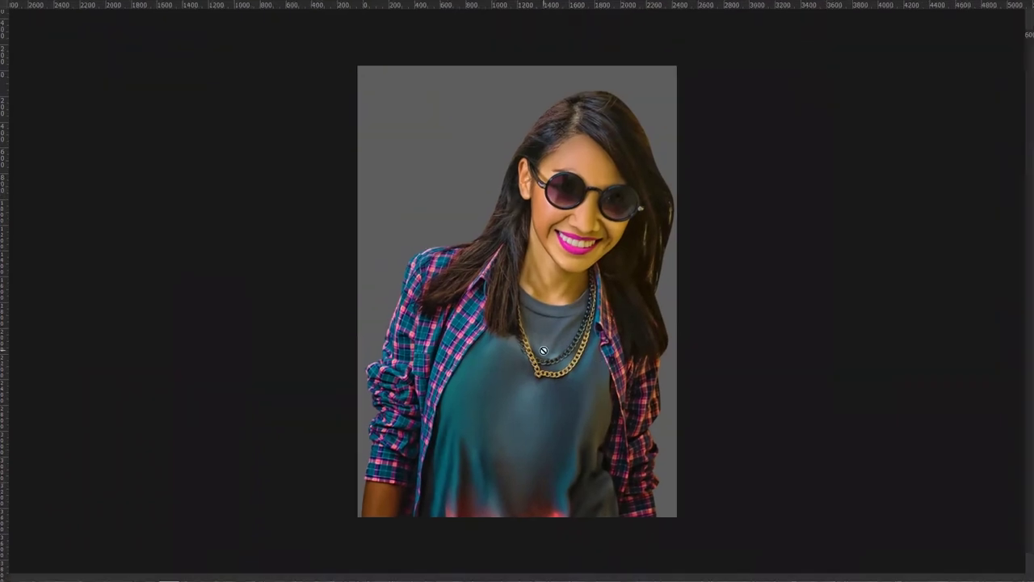
pyautogui.press('f')
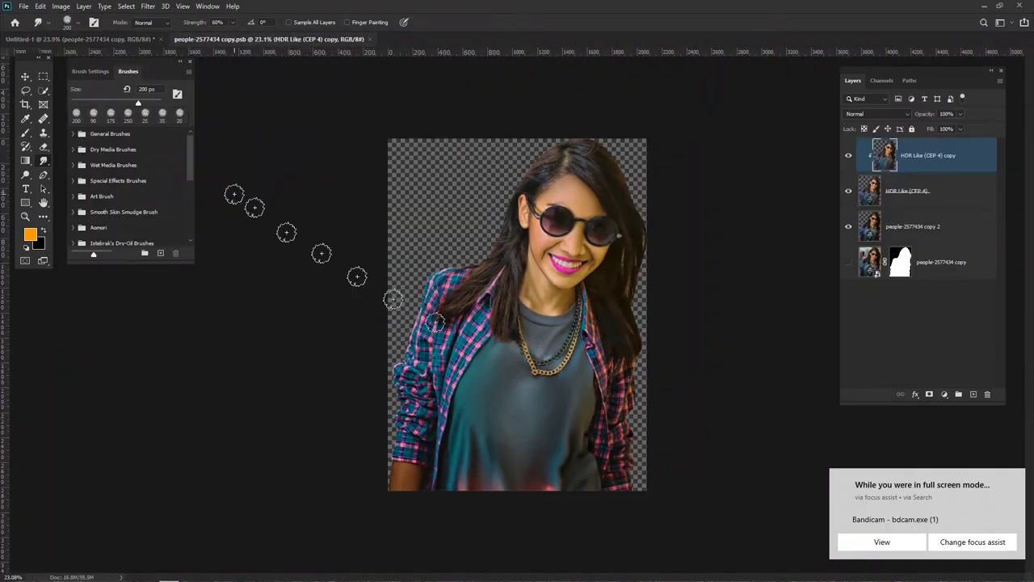
# Smudge the plaid along the lower inner edge of the open overshirt into lengthwise streaks with a 60 px brush.
pyautogui.moveTo(522, 401); pyautogui.dragTo(598, 401)
pyautogui.moveTo(461, 385); pyautogui.dragTo(486, 289)
pyautogui.press('[')
pyautogui.press('[')
pyautogui.press('[')
pyautogui.press('[')
pyautogui.press('[')
pyautogui.press('[')
pyautogui.moveTo(386, 489); pyautogui.dragTo(430, 291)
pyautogui.press('[')
pyautogui.moveTo(422, 342)
pyautogui.mouseDown()
pyautogui.moveTo(437, 275)
pyautogui.moveTo(435, 233)
pyautogui.mouseUp()
pyautogui.moveTo(420, 366); pyautogui.dragTo(423, 278)
pyautogui.moveTo(465, 161); pyautogui.dragTo(446, 244)
pyautogui.moveTo(426, 306)
pyautogui.mouseDown()
pyautogui.moveTo(477, 184)
pyautogui.moveTo(440, 187)
pyautogui.mouseUp()
pyautogui.moveTo(433, 283); pyautogui.dragTo(391, 373)
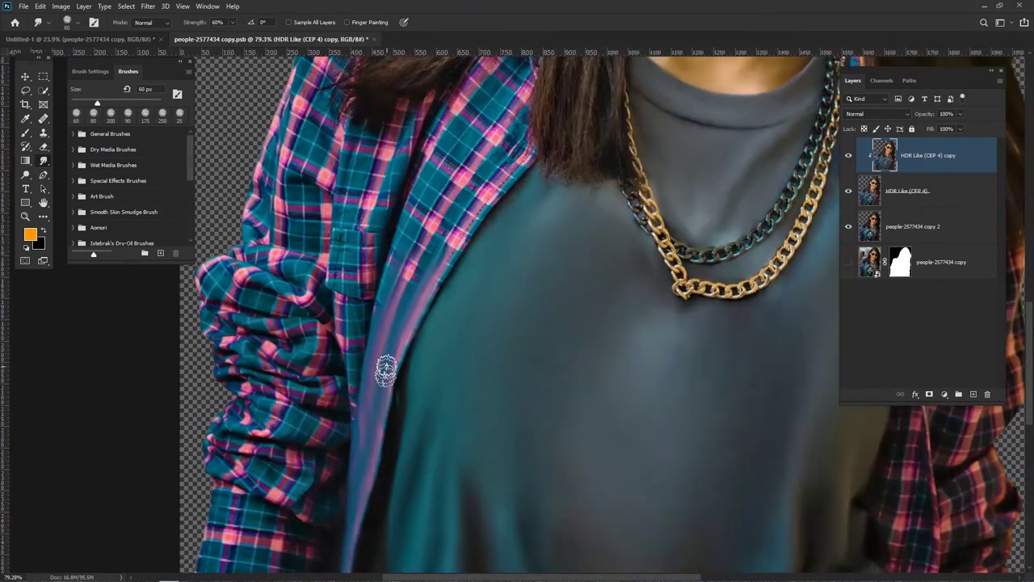
# Extend the 60 px smudging up the overshirt's open front towards the collar, following the direction of the fold.
pyautogui.moveTo(410, 324); pyautogui.dragTo(480, 196)
pyautogui.moveTo(450, 258)
pyautogui.mouseDown()
pyautogui.moveTo(496, 177)
pyautogui.moveTo(523, 157)
pyautogui.mouseUp()
pyautogui.moveTo(386, 322)
pyautogui.mouseDown()
pyautogui.moveTo(417, 194)
pyautogui.moveTo(359, 272)
pyautogui.mouseUp()
pyautogui.moveTo(344, 321); pyautogui.dragTo(372, 273)
pyautogui.moveTo(349, 350)
pyautogui.mouseDown()
pyautogui.moveTo(373, 242)
pyautogui.moveTo(437, 176)
pyautogui.mouseUp()
pyautogui.moveTo(352, 340)
pyautogui.mouseDown()
pyautogui.moveTo(378, 282)
pyautogui.moveTo(424, 226)
pyautogui.mouseUp()
# Blend the upper open front of the overshirt, save the smart object contents and check the updated portrait in Untitled-1.
pyautogui.click(101, 39)
pyautogui.scroll(-1, 619, 397)
pyautogui.scroll(1, 619, 396)
pyautogui.click(225, 38)
pyautogui.scroll(1, 411, 223)
pyautogui.moveTo(426, 255)
pyautogui.mouseDown()
pyautogui.moveTo(457, 233)
pyautogui.moveTo(447, 200)
pyautogui.moveTo(456, 168)
pyautogui.moveTo(412, 210)
pyautogui.mouseUp()
pyautogui.moveTo(371, 267)
pyautogui.mouseDown()
pyautogui.moveTo(382, 219)
pyautogui.moveTo(434, 161)
pyautogui.mouseUp()
pyautogui.hotkey('ctrl', 's')
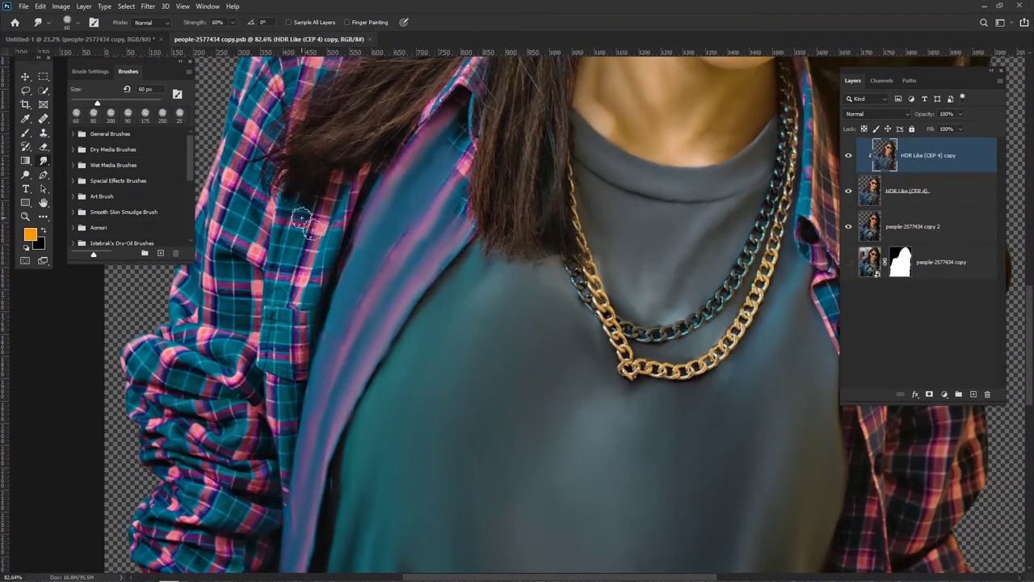
pyautogui.click(28, 41)
pyautogui.scroll(2, 569, 320)
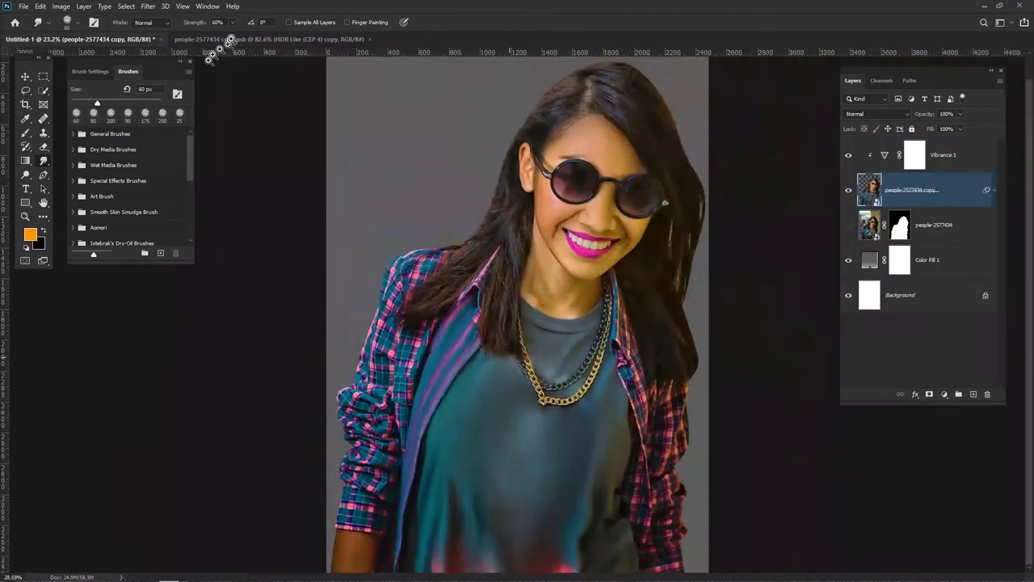
pyautogui.click(217, 40)
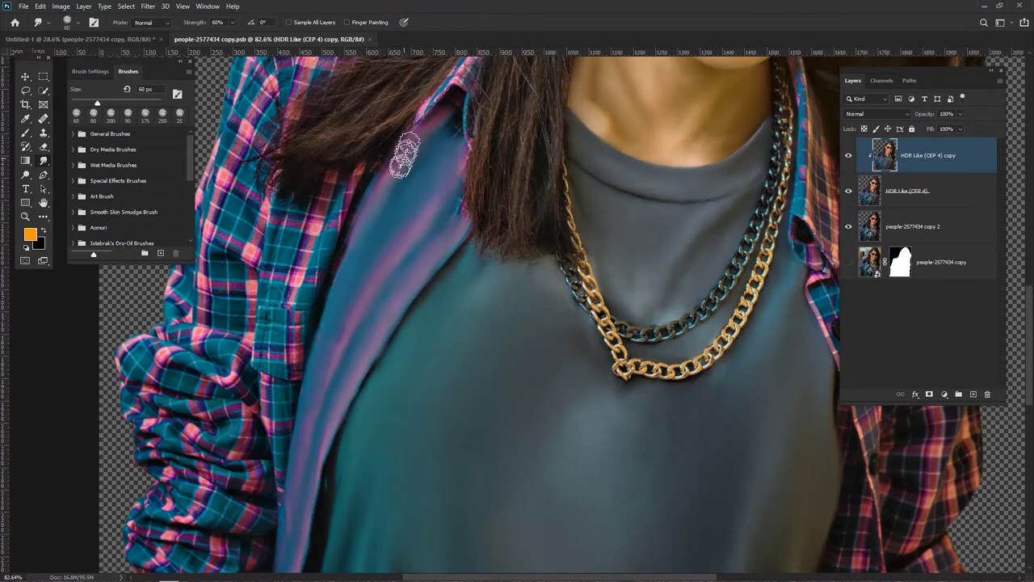
# Smudge the plaid on the woman's rolled right lower sleeve and cuff into painted folds with the 60 px brush.
pyautogui.moveTo(321, 413); pyautogui.dragTo(414, 168)
pyautogui.moveTo(394, 267)
pyautogui.mouseDown()
pyautogui.moveTo(361, 474)
pyautogui.moveTo(361, 533)
pyautogui.mouseUp()
pyautogui.moveTo(208, 418)
pyautogui.mouseDown()
pyautogui.moveTo(219, 388)
pyautogui.moveTo(216, 416)
pyautogui.moveTo(226, 426)
pyautogui.moveTo(246, 430)
pyautogui.moveTo(204, 416)
pyautogui.moveTo(281, 434)
pyautogui.moveTo(299, 416)
pyautogui.moveTo(246, 379)
pyautogui.moveTo(268, 396)
pyautogui.moveTo(212, 396)
pyautogui.moveTo(250, 372)
pyautogui.moveTo(219, 380)
pyautogui.moveTo(249, 320)
pyautogui.moveTo(228, 311)
pyautogui.moveTo(303, 362)
pyautogui.moveTo(299, 380)
pyautogui.moveTo(329, 412)
pyautogui.moveTo(327, 353)
pyautogui.moveTo(351, 325)
pyautogui.moveTo(234, 295)
pyautogui.moveTo(256, 313)
pyautogui.moveTo(238, 303)
pyautogui.moveTo(265, 278)
pyautogui.moveTo(251, 249)
pyautogui.moveTo(328, 286)
pyautogui.moveTo(351, 275)
pyautogui.mouseUp()
pyautogui.moveTo(283, 237); pyautogui.dragTo(257, 220)
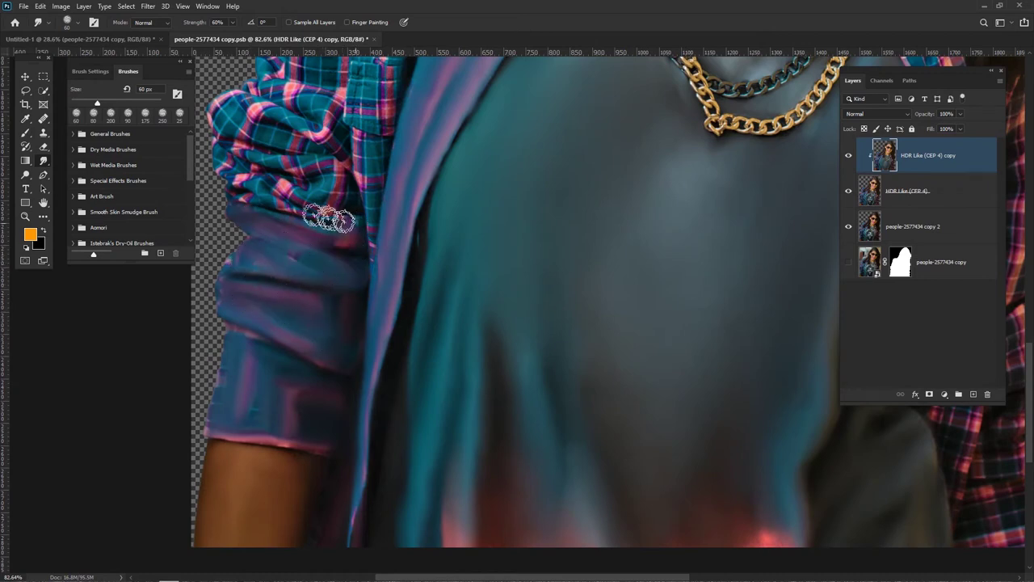
pyautogui.moveTo(324, 219)
pyautogui.mouseDown()
pyautogui.moveTo(259, 171)
pyautogui.moveTo(288, 182)
pyautogui.moveTo(332, 229)
pyautogui.mouseUp()
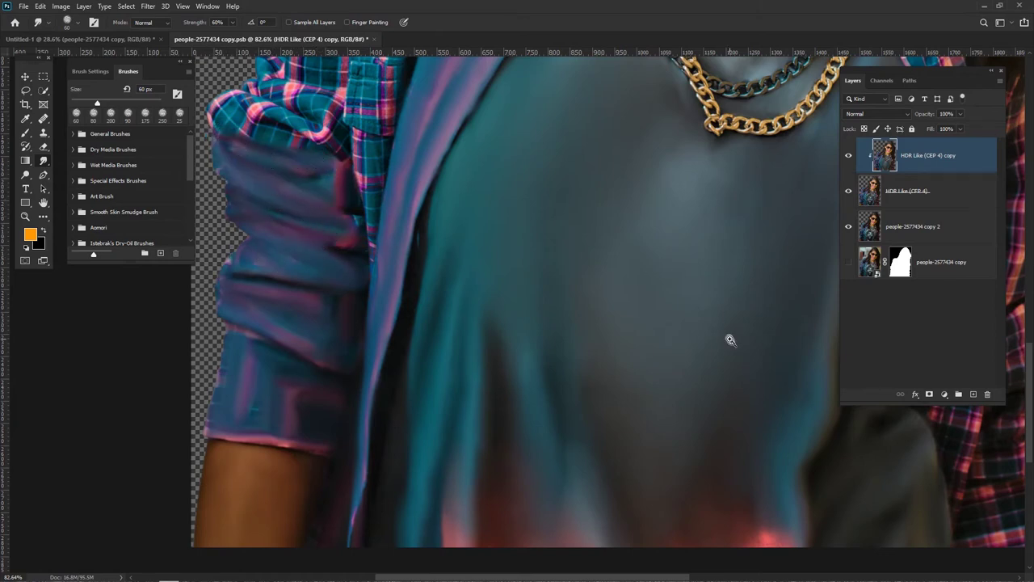
pyautogui.scroll(-10, 707, 314)
pyautogui.scroll(9, 483, 465)
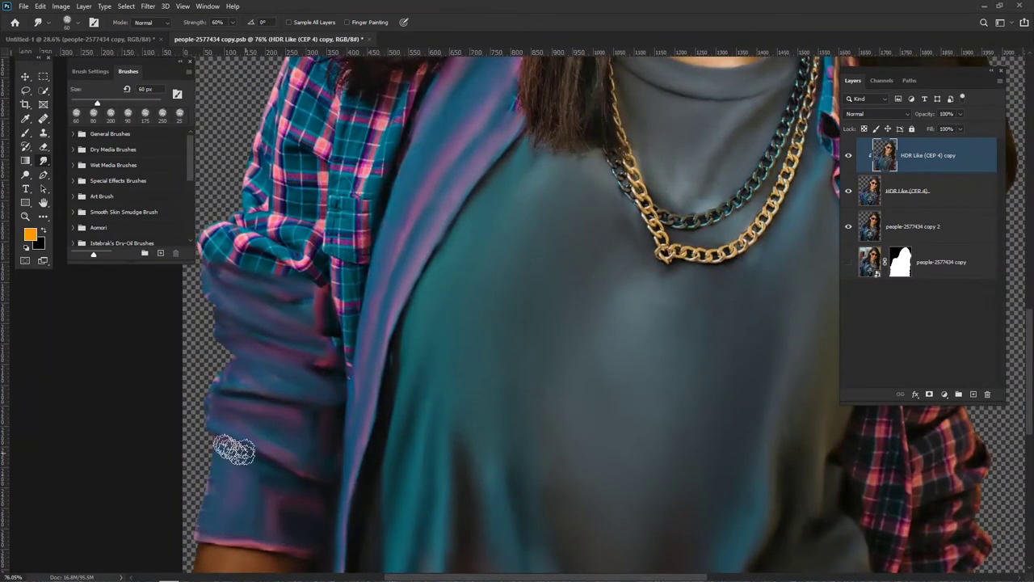
# Smudge the plaid on the right upper sleeve, shoulder and chest pocket with the 60 px brush.
pyautogui.scroll(2, 242, 443)
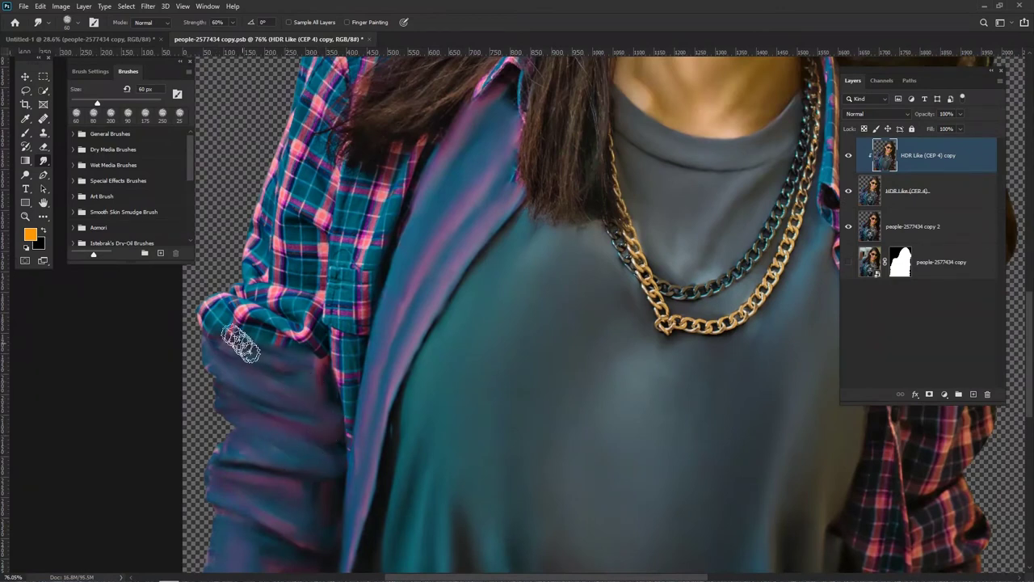
pyautogui.moveTo(238, 324)
pyautogui.mouseDown()
pyautogui.moveTo(231, 303)
pyautogui.moveTo(271, 337)
pyautogui.moveTo(263, 335)
pyautogui.moveTo(299, 335)
pyautogui.moveTo(213, 335)
pyautogui.moveTo(324, 360)
pyautogui.moveTo(266, 295)
pyautogui.moveTo(302, 294)
pyautogui.moveTo(263, 210)
pyautogui.moveTo(311, 259)
pyautogui.moveTo(287, 194)
pyautogui.moveTo(321, 206)
pyautogui.moveTo(310, 292)
pyautogui.mouseUp()
pyautogui.moveTo(283, 223)
pyautogui.mouseDown()
pyautogui.moveTo(223, 319)
pyautogui.moveTo(241, 331)
pyautogui.moveTo(281, 285)
pyautogui.moveTo(267, 283)
pyautogui.moveTo(299, 299)
pyautogui.moveTo(299, 324)
pyautogui.moveTo(289, 215)
pyautogui.moveTo(274, 202)
pyautogui.moveTo(284, 274)
pyautogui.moveTo(268, 256)
pyautogui.mouseUp()
pyautogui.moveTo(393, 124); pyautogui.dragTo(408, 193)
pyautogui.moveTo(344, 202)
pyautogui.mouseDown()
pyautogui.moveTo(337, 171)
pyautogui.moveTo(322, 178)
pyautogui.moveTo(423, 141)
pyautogui.moveTo(386, 165)
pyautogui.moveTo(337, 231)
pyautogui.moveTo(395, 182)
pyautogui.moveTo(381, 170)
pyautogui.moveTo(440, 126)
pyautogui.moveTo(320, 295)
pyautogui.moveTo(334, 250)
pyautogui.moveTo(310, 316)
pyautogui.moveTo(338, 373)
pyautogui.moveTo(332, 346)
pyautogui.moveTo(319, 479)
pyautogui.moveTo(342, 464)
pyautogui.moveTo(367, 418)
pyautogui.moveTo(351, 368)
pyautogui.moveTo(394, 335)
pyautogui.mouseUp()
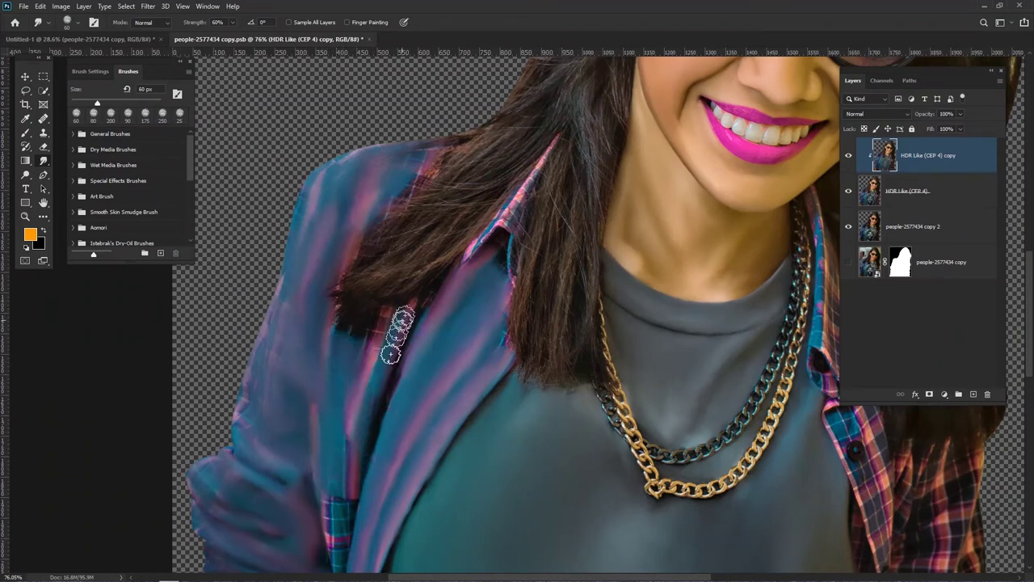
pyautogui.scroll(-5, 350, 409)
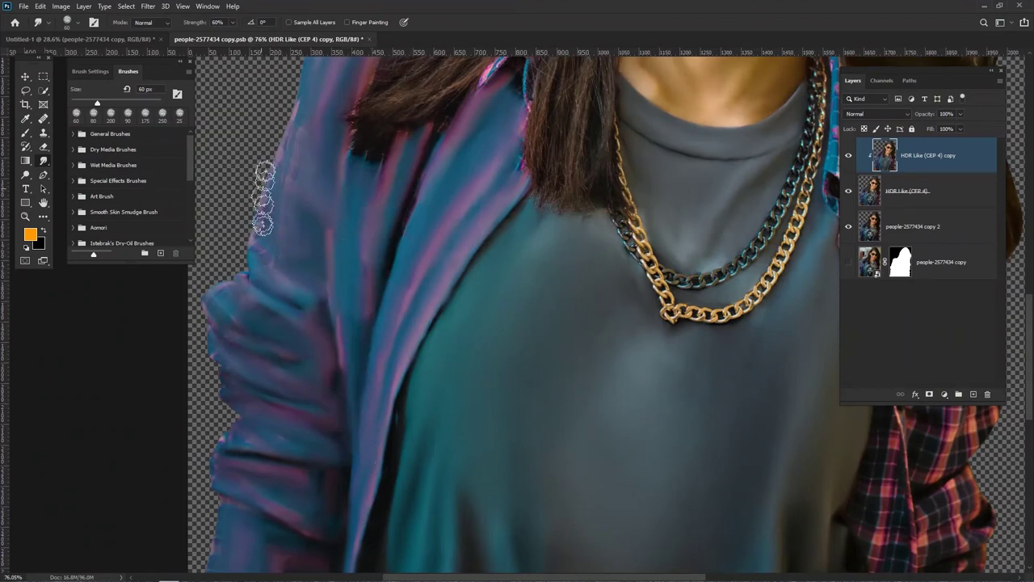
pyautogui.moveTo(423, 240); pyautogui.dragTo(323, 210)
# Smudge the collar edges showing between the hair strands with 25 px and 15 px brushes.
pyautogui.moveTo(409, 80); pyautogui.dragTo(541, 307)
pyautogui.scroll(4, 540, 306)
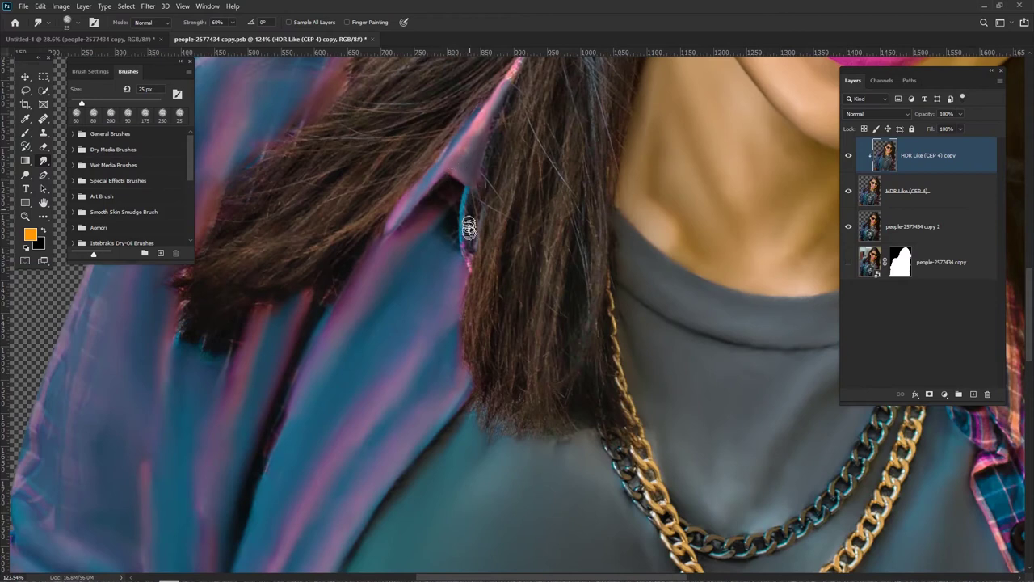
pyautogui.scroll(3, 473, 178)
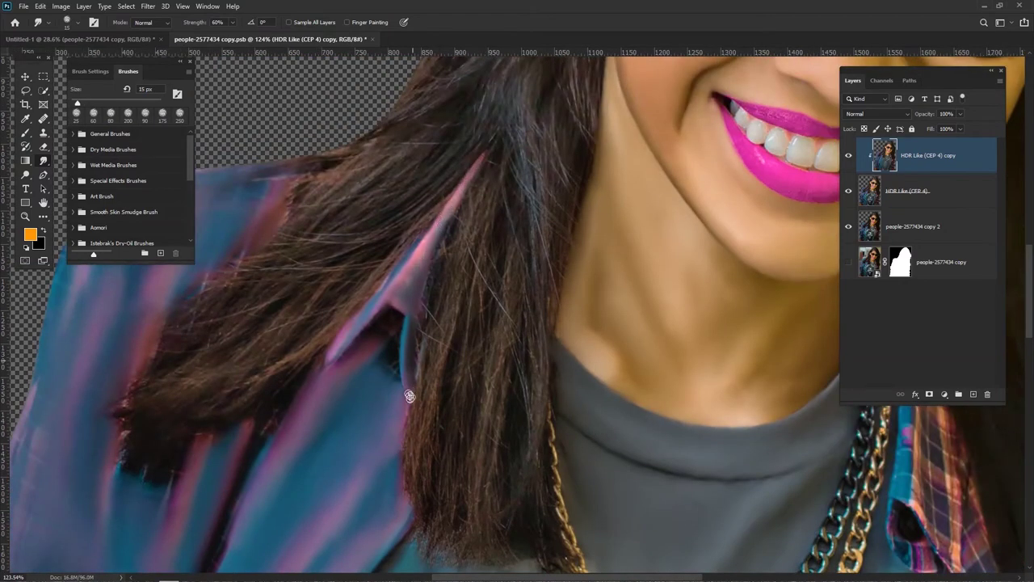
pyautogui.scroll(-5, 457, 246)
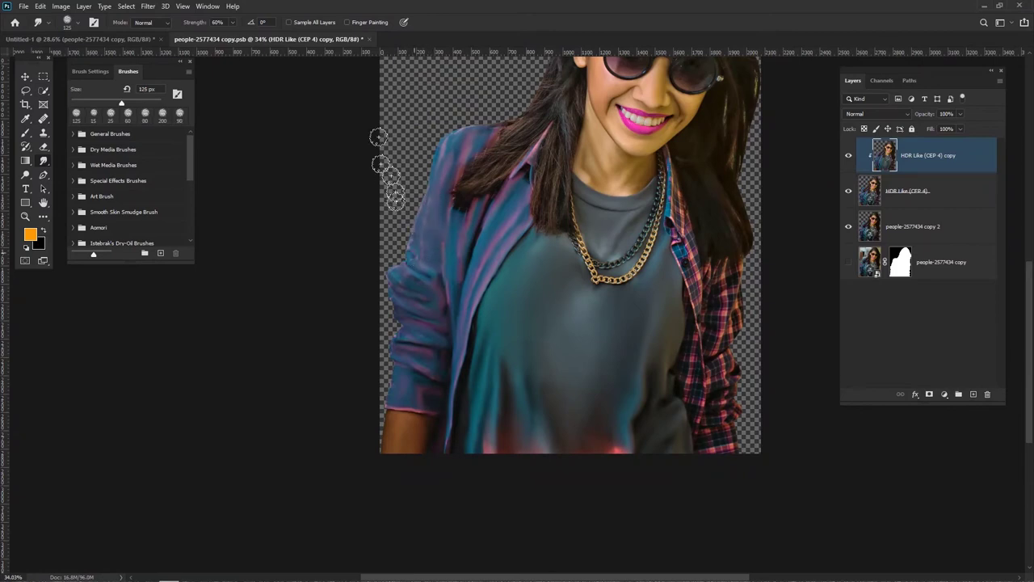
# Duplicate the HDR Like (CEP 4) copy layer and smudge the reddish plaid on the woman's left sleeve and collar.
pyautogui.hotkey('ctrl', 'j')
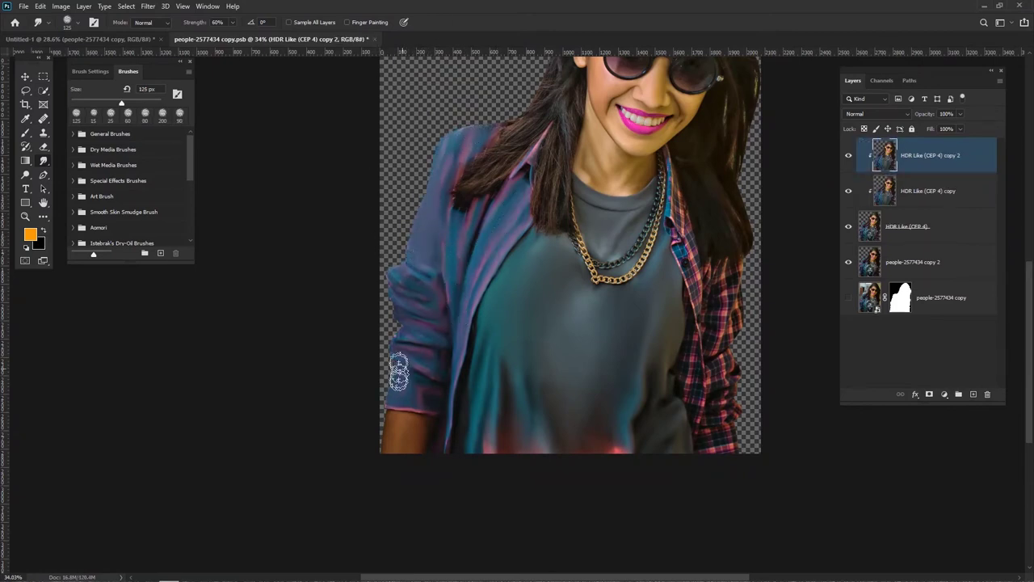
pyautogui.moveTo(613, 375); pyautogui.dragTo(512, 313)
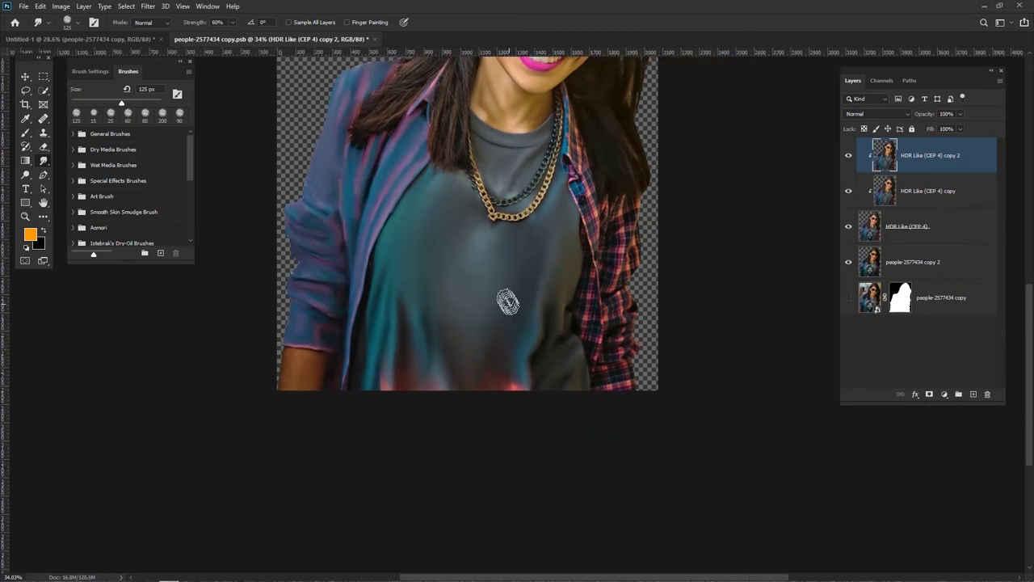
pyautogui.moveTo(639, 299)
pyautogui.mouseDown()
pyautogui.moveTo(634, 329)
pyautogui.moveTo(623, 303)
pyautogui.mouseUp()
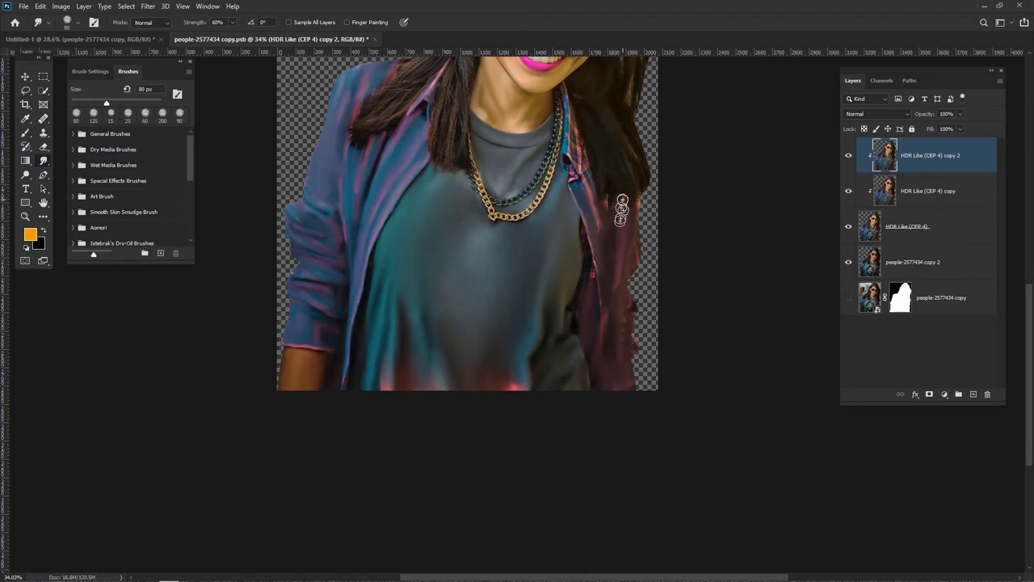
pyautogui.press('[')
pyautogui.press('[')
pyautogui.moveTo(578, 97); pyautogui.dragTo(570, 135)
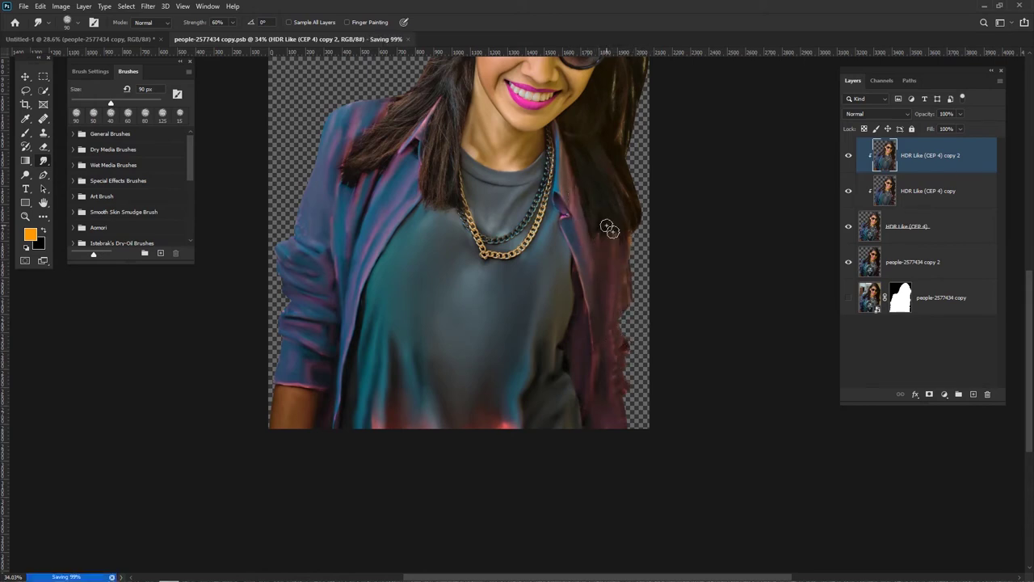
# Enlarge and reposition the portrait in Untitled-1 with Free Transform so the head and shoulders fill the canvas.
pyautogui.click(68, 40)
pyautogui.moveTo(665, 436); pyautogui.dragTo(617, 413)
pyautogui.hotkey('ctrl', 't')
pyautogui.press('Return')
pyautogui.moveTo(575, 347); pyautogui.dragTo(547, 482)
pyautogui.moveTo(623, 277); pyautogui.dragTo(661, 226)
pyautogui.moveTo(594, 359); pyautogui.dragTo(587, 325)
pyautogui.moveTo(652, 190); pyautogui.dragTo(684, 150)
pyautogui.moveTo(594, 311); pyautogui.dragTo(577, 322)
pyautogui.moveTo(669, 162); pyautogui.dragTo(694, 129)
pyautogui.moveTo(590, 278); pyautogui.dragTo(584, 284)
pyautogui.moveTo(688, 133); pyautogui.dragTo(711, 102)
pyautogui.moveTo(581, 269); pyautogui.dragTo(542, 305)
pyautogui.moveTo(673, 139); pyautogui.dragTo(687, 122)
pyautogui.moveTo(583, 300); pyautogui.dragTo(598, 304)
pyautogui.press('Return')
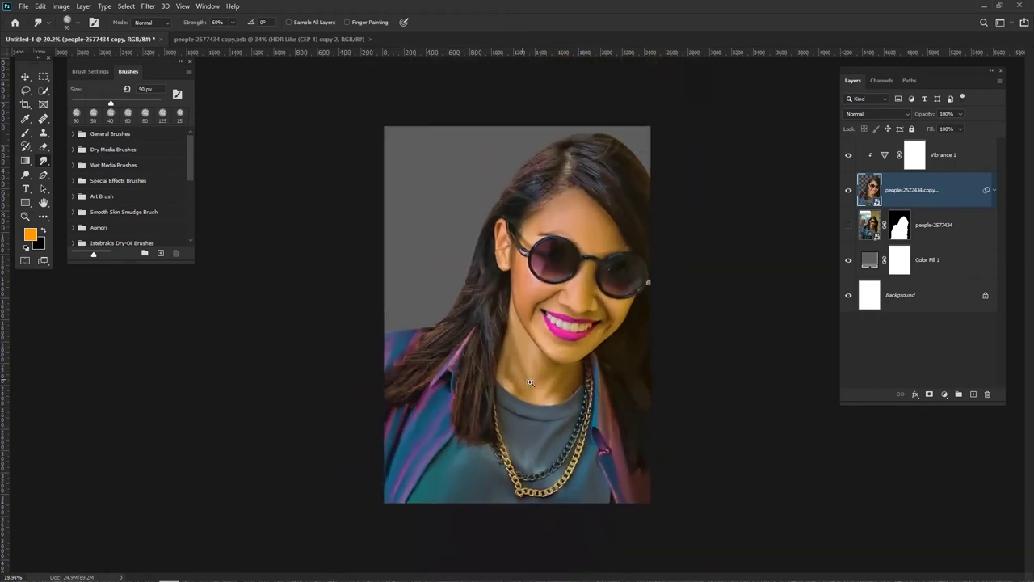
# Place the night-2308093 image from the MACTOON (D:) drive into Untitled-1.
pyautogui.scroll(2, 601, 308)
pyautogui.click(79, 572)
pyautogui.click(180, 275)
pyautogui.doubleClick(321, 363)
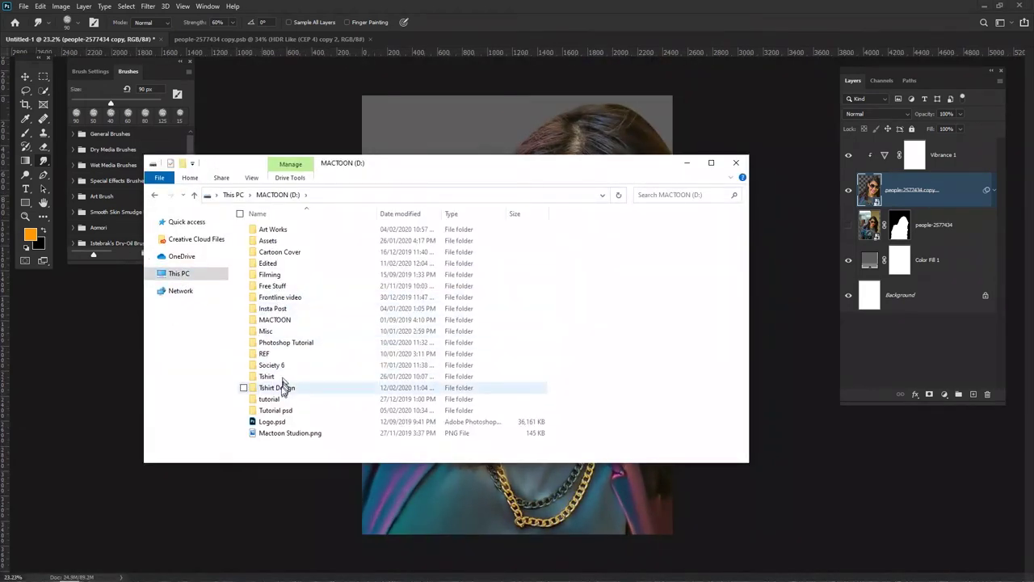
pyautogui.doubleClick(283, 321)
pyautogui.doubleClick(279, 354)
pyautogui.doubleClick(280, 277)
pyautogui.moveTo(744, 234); pyautogui.dragTo(743, 358)
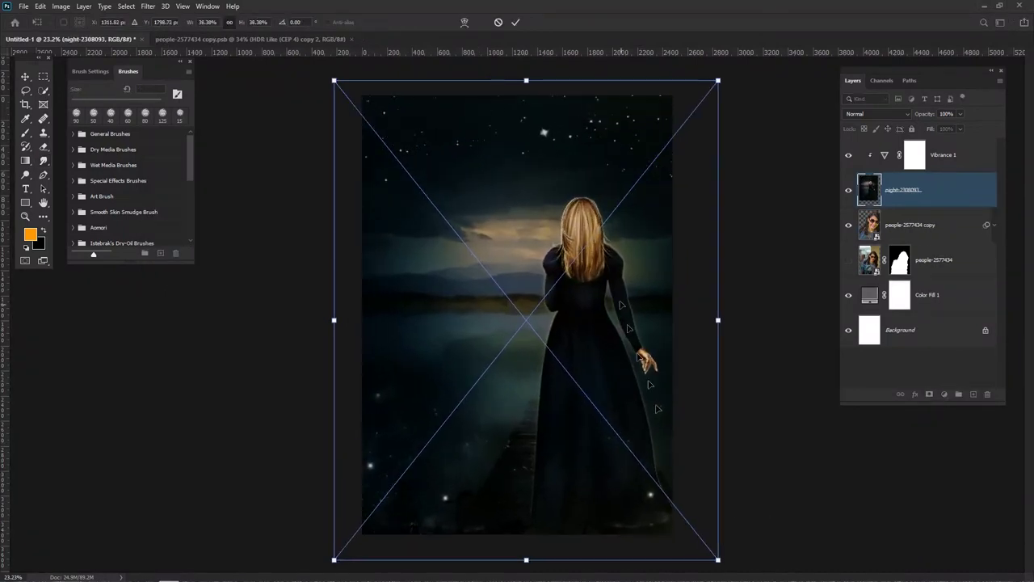
pyautogui.press('Return')
# Move the night-2308093 layer below the people-2577434 layer and position it as the backdrop behind the woman.
pyautogui.hotkey('ctrl', '[')
pyautogui.hotkey('ctrl', '[')
pyautogui.moveTo(424, 219); pyautogui.dragTo(412, 216)
pyautogui.scroll(-5, 506, 348)
pyautogui.scroll(10, 506, 330)
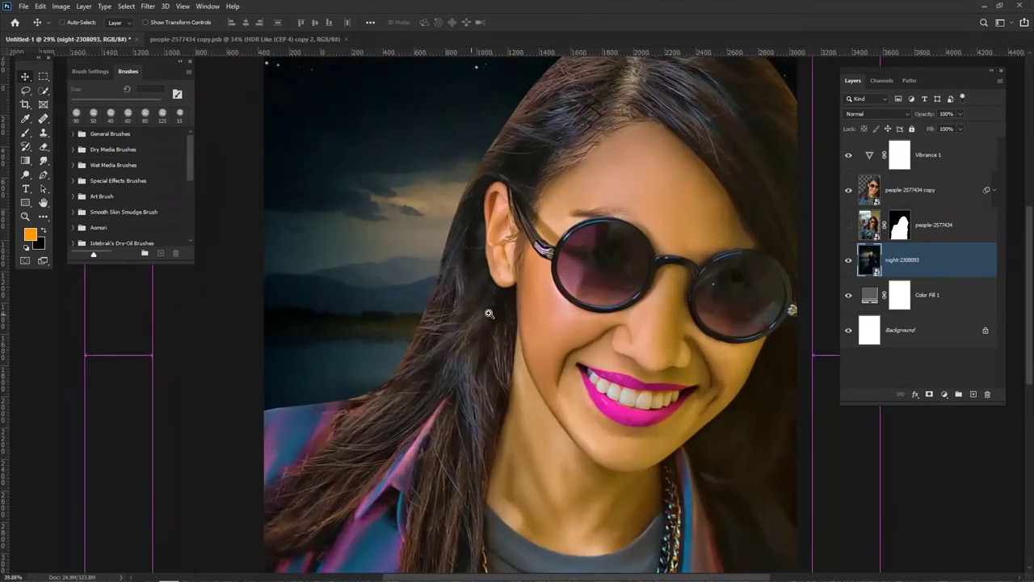
pyautogui.scroll(-5, 487, 312)
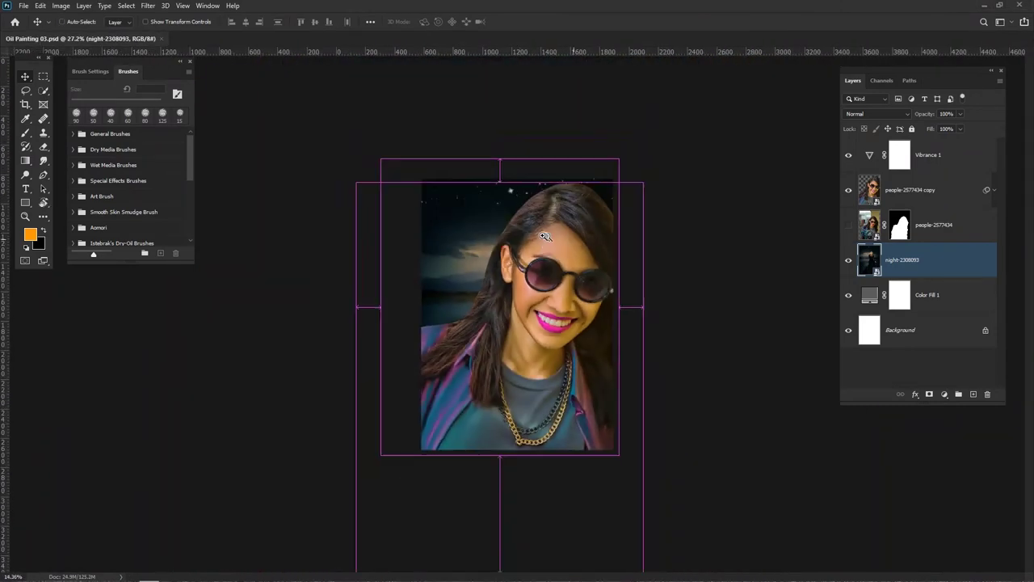
# Create a new document and copy the original people-2577434 photo layer into it.
pyautogui.hotkey('ctrl', 'n')
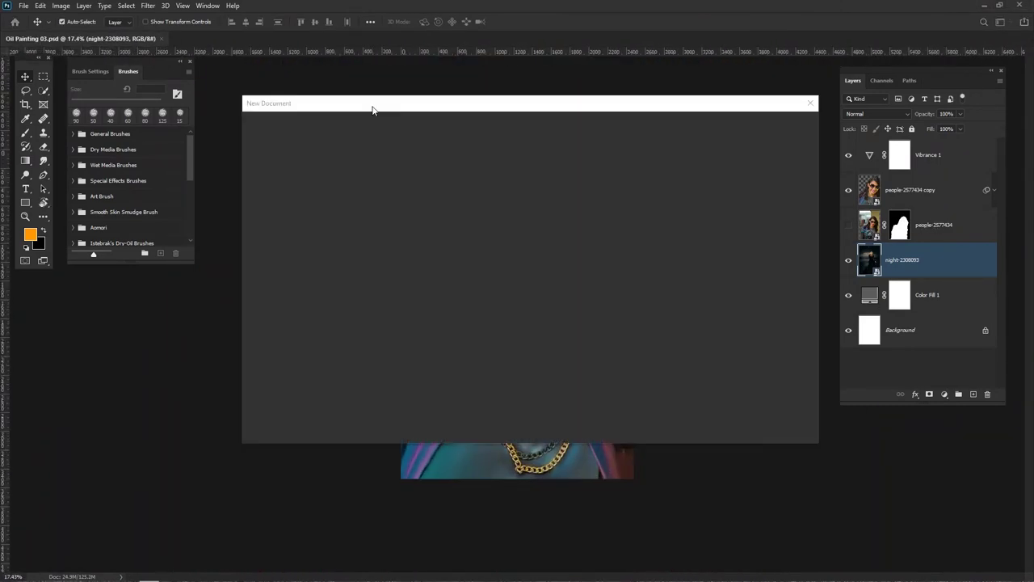
pyautogui.click(742, 423)
pyautogui.click(80, 38)
pyautogui.moveTo(890, 234)
pyautogui.mouseDown()
pyautogui.moveTo(197, 45)
pyautogui.moveTo(522, 281)
pyautogui.mouseUp()
# Disable the copied photo's layer mask and scale the picture to fill the reference document.
pyautogui.keyDown('shift'); pyautogui.click(904, 155); pyautogui.keyUp('shift')
pyautogui.moveTo(513, 217); pyautogui.dragTo(462, 200)
pyautogui.hotkey('ctrl', 't')
pyautogui.moveTo(629, 500); pyautogui.dragTo(715, 570)
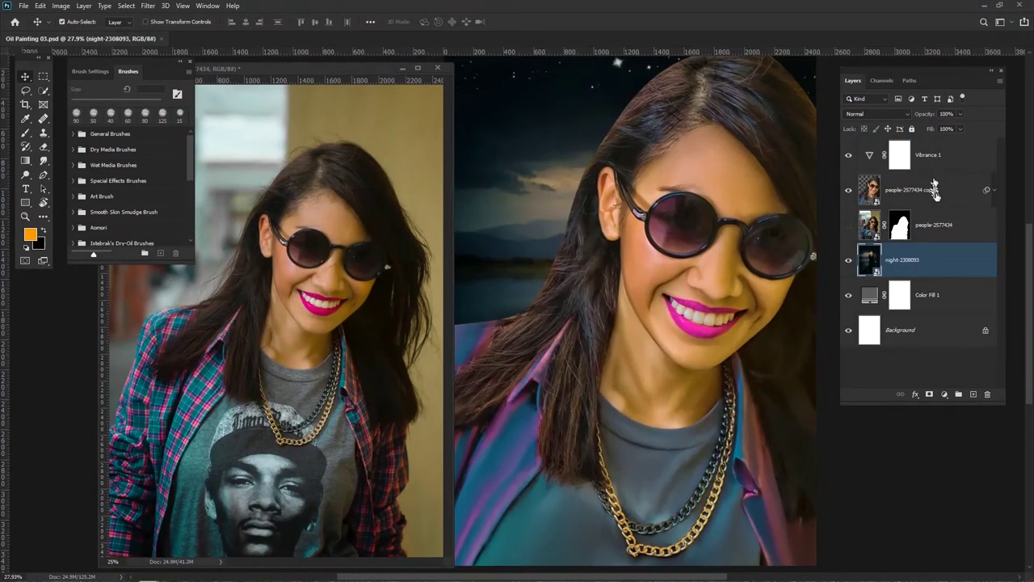
# Add a new layer above people-2577434 copy and choose the Soft Round Pressure Size brush.
pyautogui.click(913, 190)
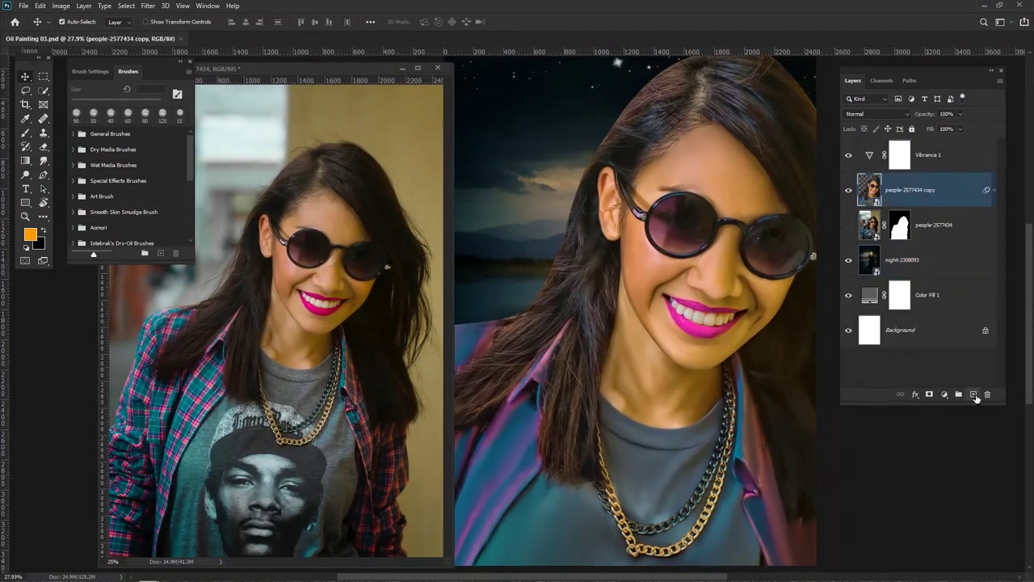
pyautogui.click(974, 393)
pyautogui.click(74, 134)
pyautogui.scroll(-2, 162, 162)
pyautogui.click(157, 143)
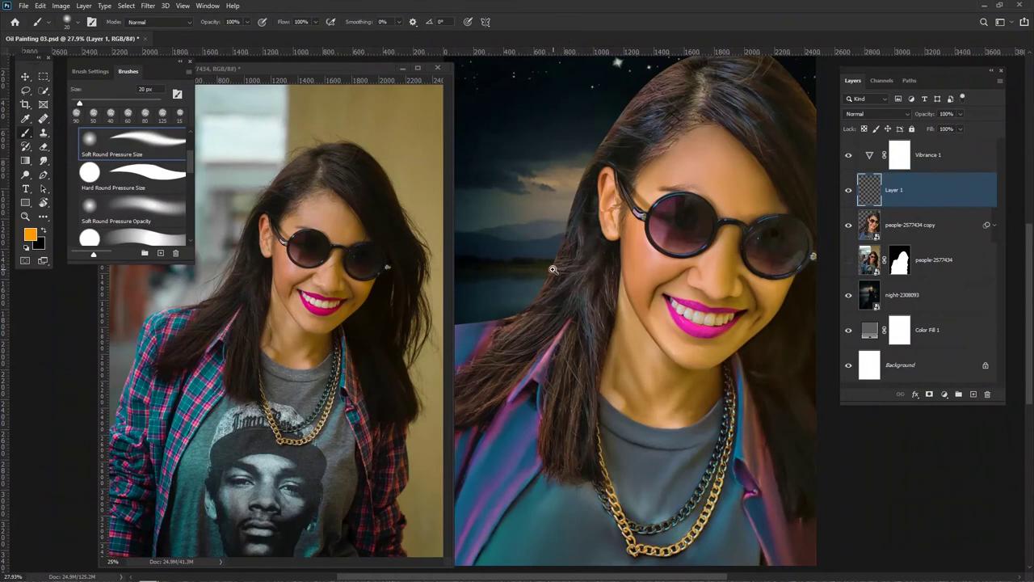
# Paint loose hair strands along the hair edge beside the ear with a 5 px brush in a colour sampled from the hair.
pyautogui.scroll(4, 556, 269)
pyautogui.press('[')
pyautogui.press('[')
pyautogui.press('[')
pyautogui.scroll(-1, 654, 121)
pyautogui.press('[')
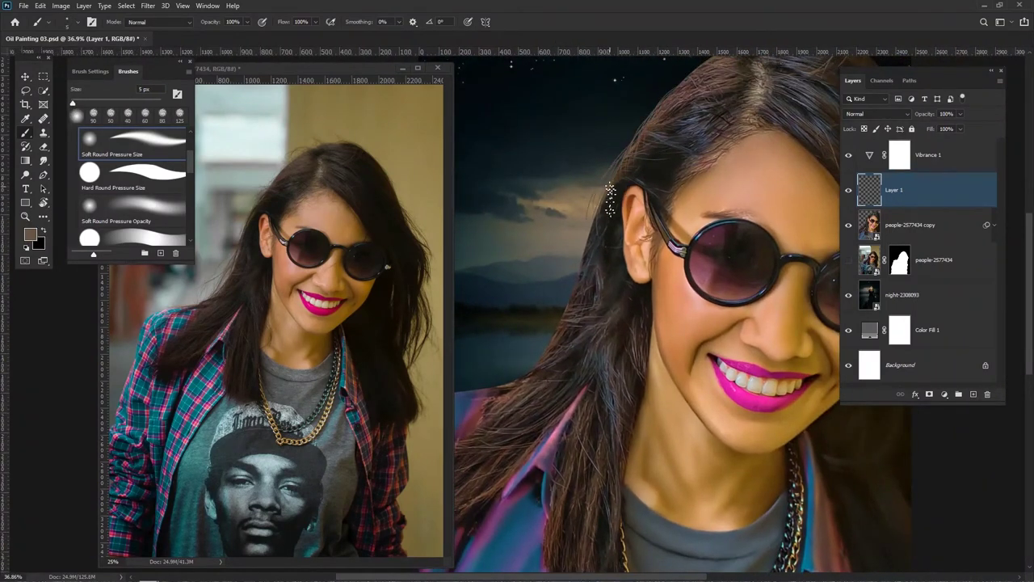
pyautogui.keyDown('alt'); pyautogui.click(622, 221); pyautogui.keyUp('alt')
pyautogui.moveTo(619, 172); pyautogui.dragTo(593, 261)
pyautogui.moveTo(615, 191); pyautogui.dragTo(636, 149)
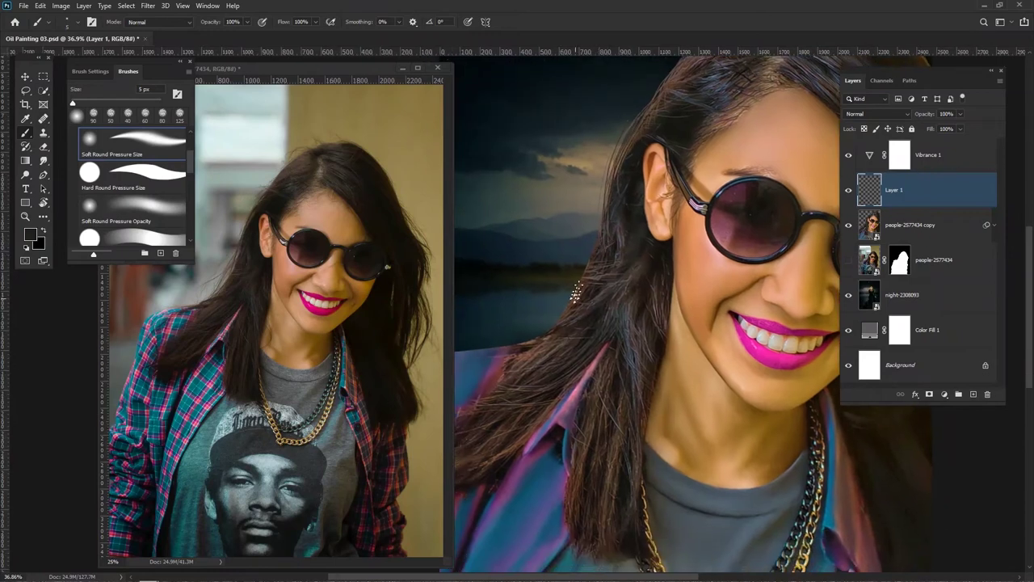
# Paint more fine strands along the lower hair edge towards the shoulder with the 5 px brush.
pyautogui.scroll(-1, 618, 194)
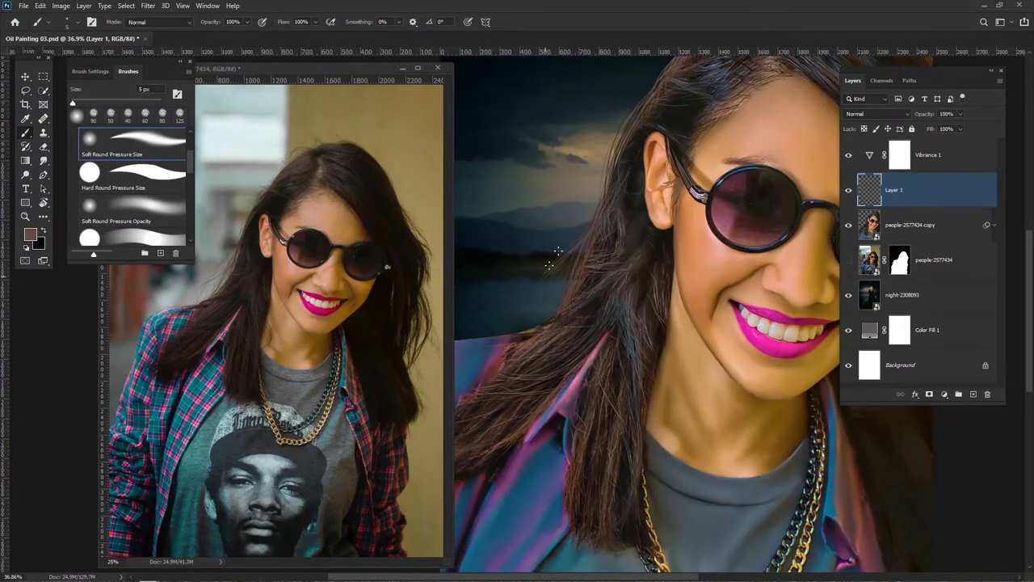
pyautogui.scroll(-4, 630, 277)
pyautogui.scroll(3, 636, 277)
pyautogui.moveTo(554, 307); pyautogui.dragTo(755, 220)
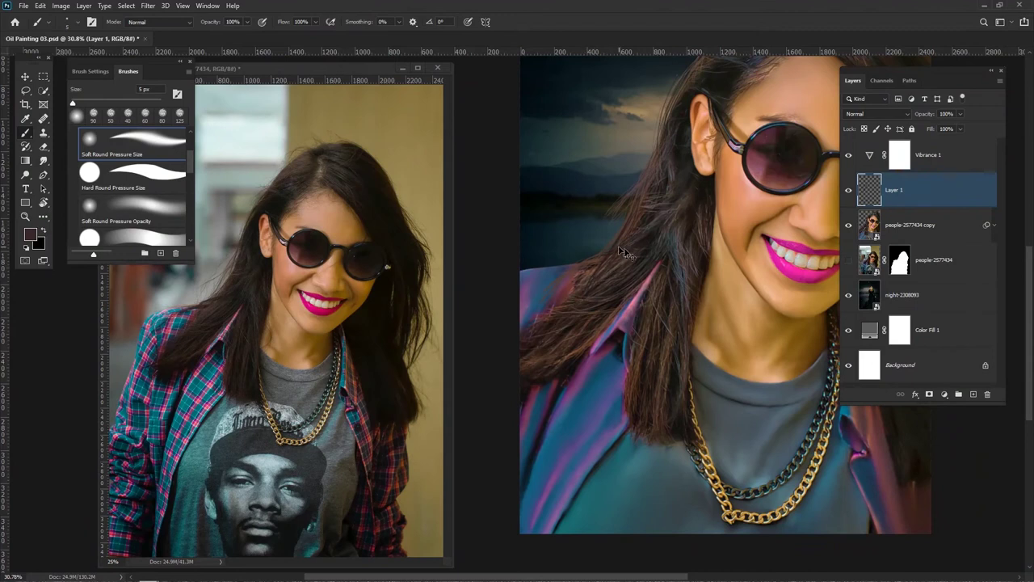
# Paint fine loose strands over the crown of the hair in a brown sampled from the hair.
pyautogui.scroll(2, 623, 252)
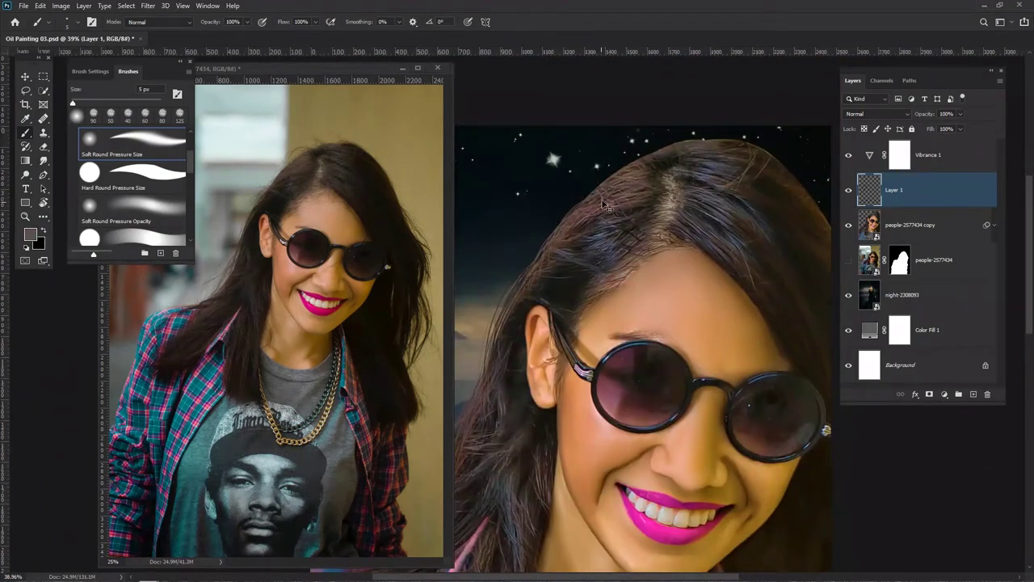
pyautogui.keyDown('alt'); pyautogui.click(598, 202); pyautogui.keyUp('alt')
pyautogui.moveTo(653, 153); pyautogui.dragTo(616, 175)
pyautogui.moveTo(703, 161); pyautogui.dragTo(624, 192)
pyautogui.keyDown('alt'); pyautogui.click(620, 174); pyautogui.keyUp('alt')
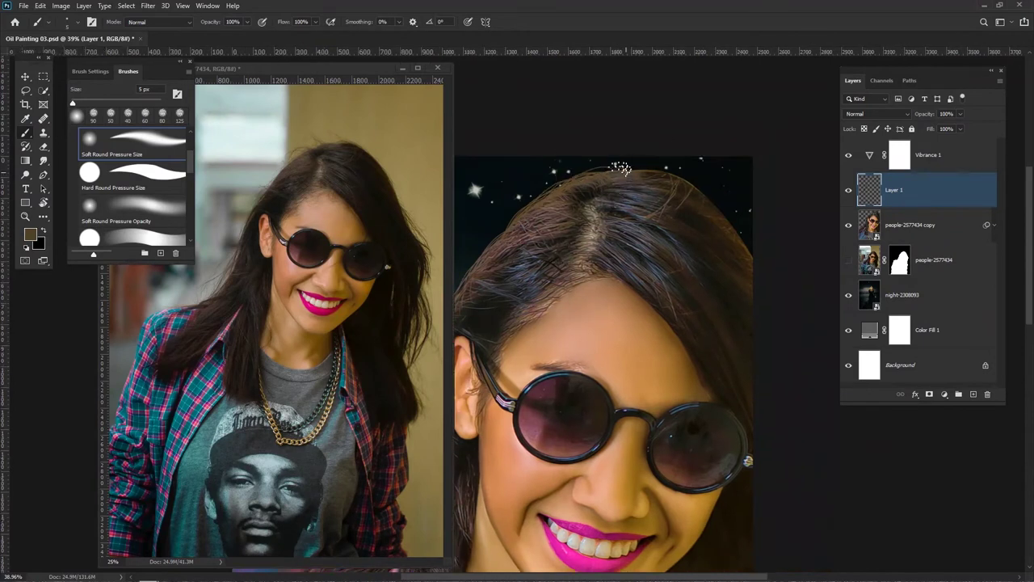
pyautogui.hscroll(2, 618, 184)
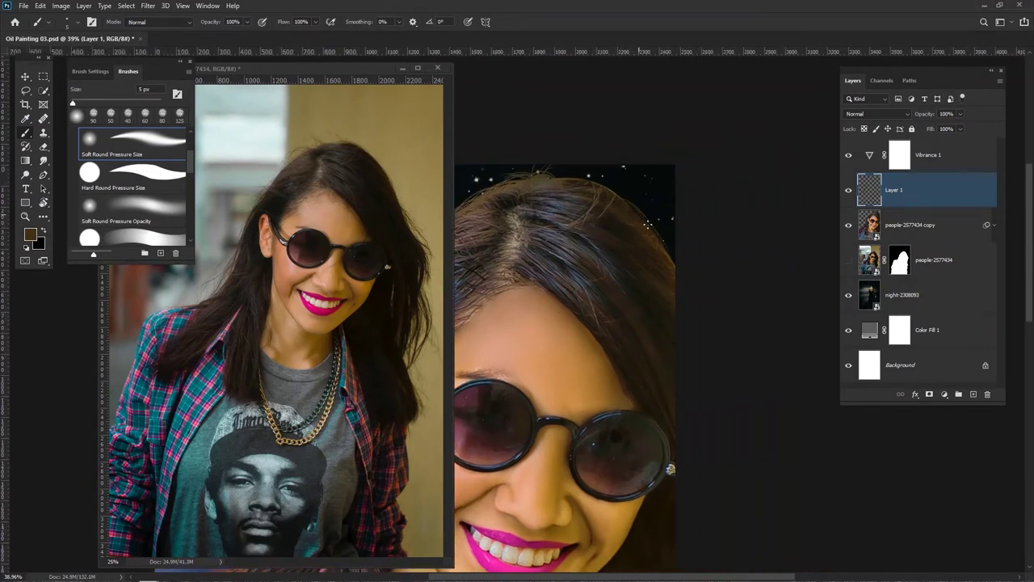
# Resample the hair colour and paint flyaway strands along the far side of the head against the starry sky.
pyautogui.keyDown('alt'); pyautogui.click(517, 181); pyautogui.keyUp('alt')
pyautogui.moveTo(560, 173)
pyautogui.mouseDown()
pyautogui.moveTo(579, 194)
pyautogui.moveTo(594, 175)
pyautogui.moveTo(635, 210)
pyautogui.mouseUp()
pyautogui.hotkey('ctrl', 'z')
pyautogui.hotkey('ctrl', 'z')
pyautogui.moveTo(564, 180)
pyautogui.mouseDown()
pyautogui.moveTo(630, 208)
pyautogui.moveTo(664, 253)
pyautogui.mouseUp()
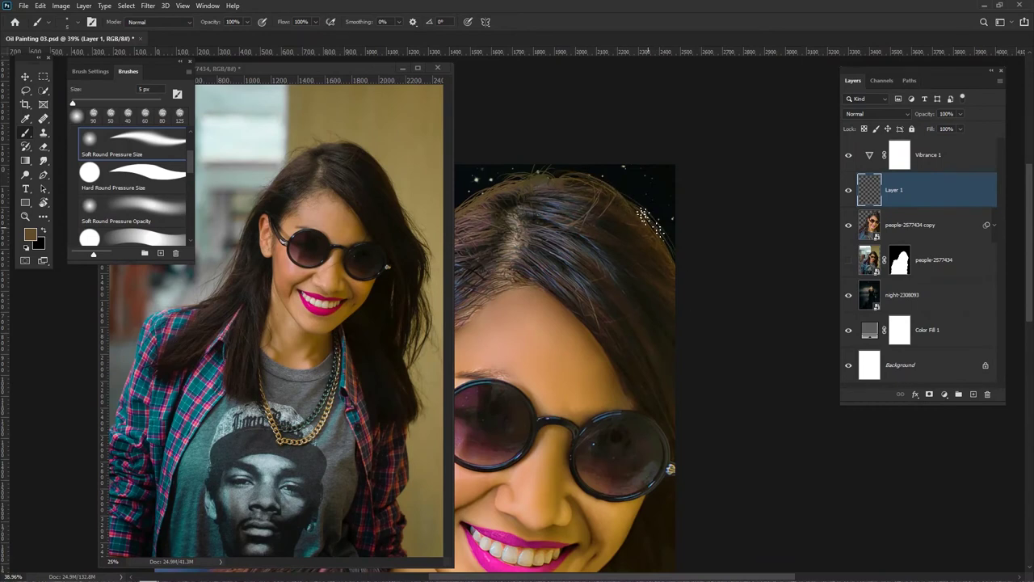
pyautogui.scroll(-5, 679, 283)
pyautogui.moveTo(680, 311); pyautogui.dragTo(672, 237)
# Paint thin dark strands on Layer 1 along the hairline at the temple and forehead.
pyautogui.scroll(4, 667, 230)
pyautogui.scroll(1, 661, 219)
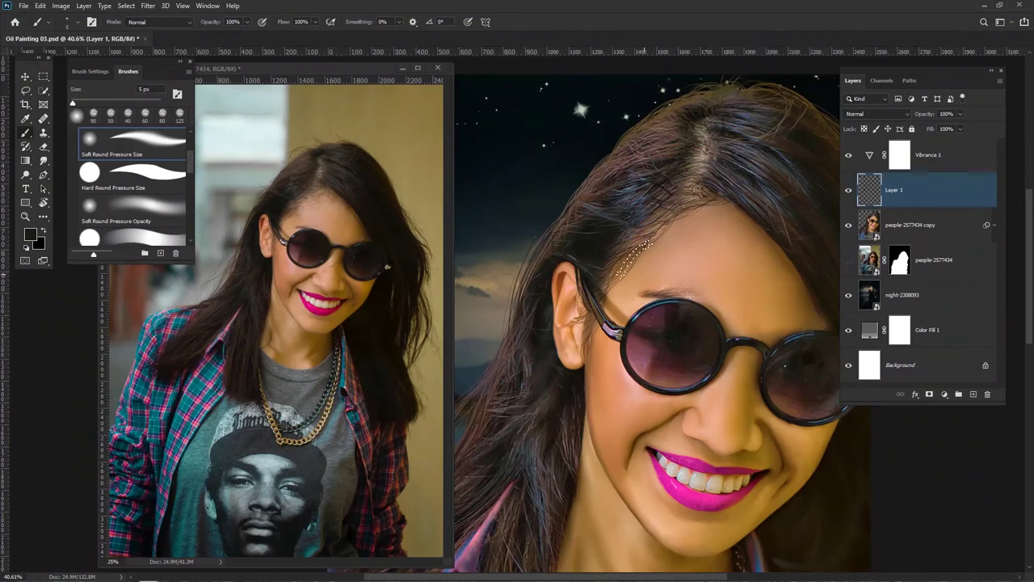
pyautogui.moveTo(614, 282); pyautogui.dragTo(633, 158)
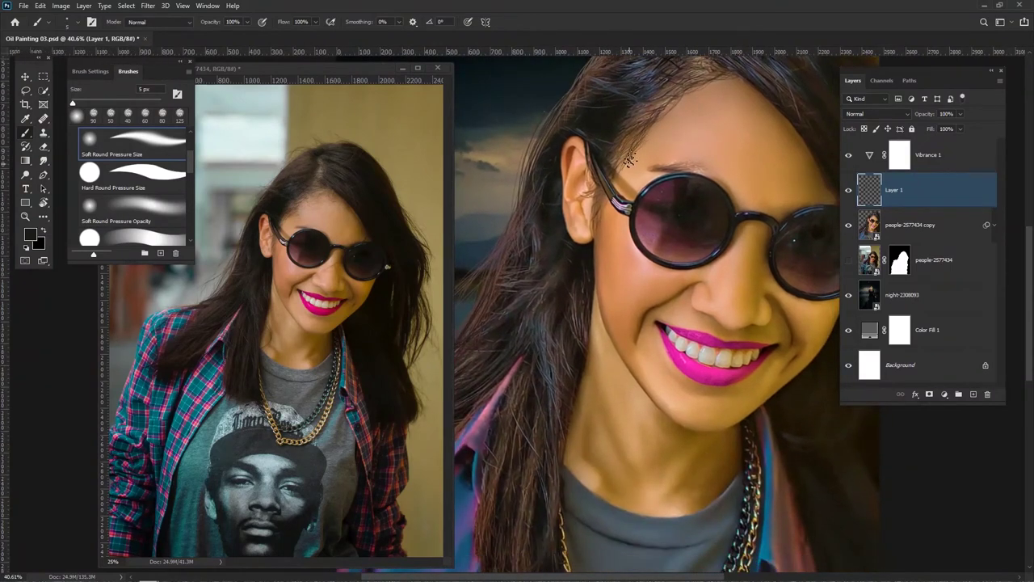
pyautogui.scroll(2, 626, 166)
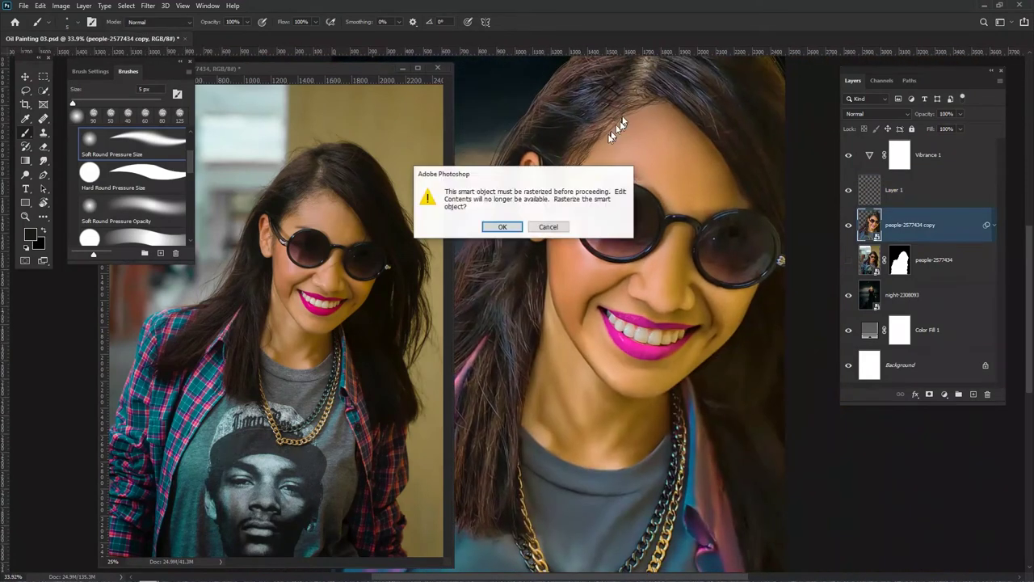
pyautogui.press('Escape')
pyautogui.hotkey('alt', ']')
pyautogui.moveTo(638, 118); pyautogui.dragTo(606, 139)
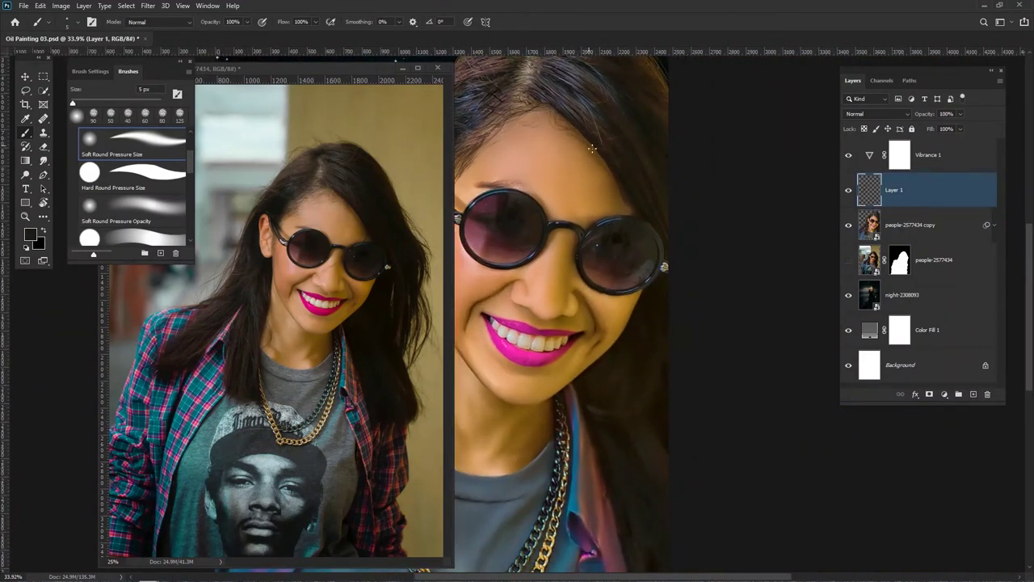
# Paint more strands in reddish and dark browns sampled from the hair over the shoulder and beside the neck.
pyautogui.scroll(-6, 575, 117)
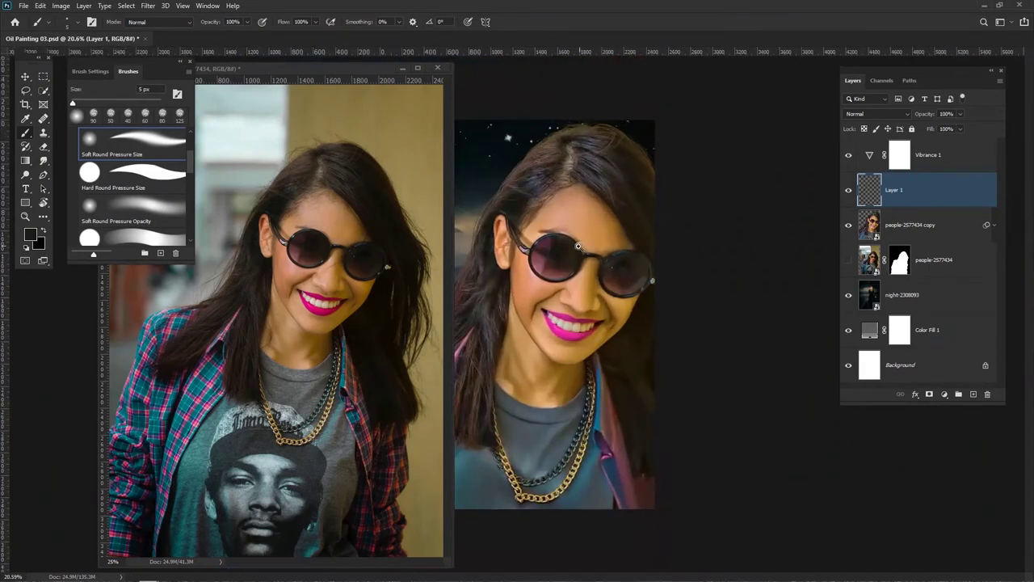
pyautogui.scroll(8, 517, 275)
pyautogui.moveTo(493, 283); pyautogui.dragTo(713, 202)
pyautogui.keyDown('alt'); pyautogui.click(711, 196); pyautogui.keyUp('alt')
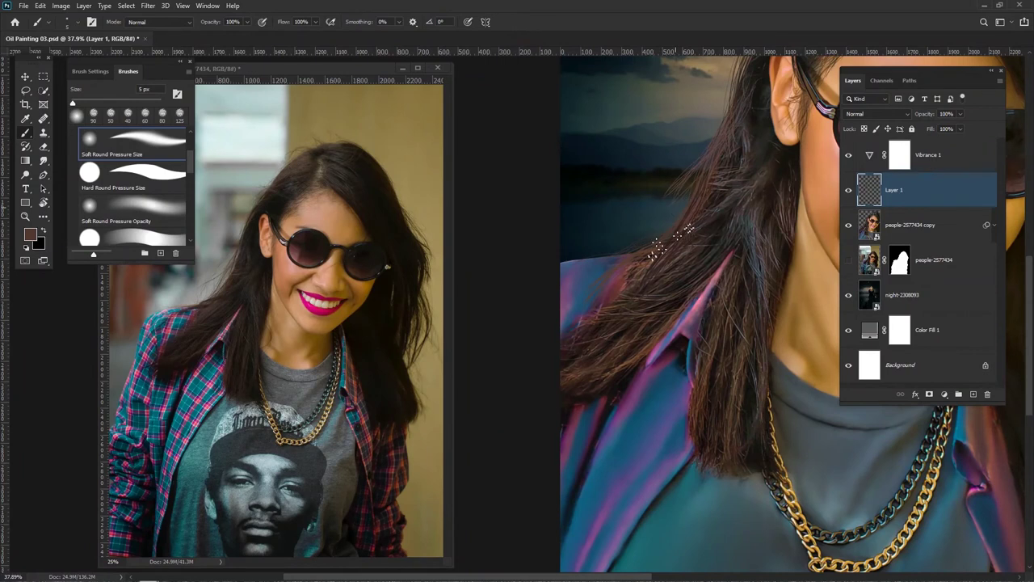
pyautogui.scroll(-5, 746, 296)
pyautogui.moveTo(746, 296); pyautogui.dragTo(525, 353)
pyautogui.scroll(5, 605, 358)
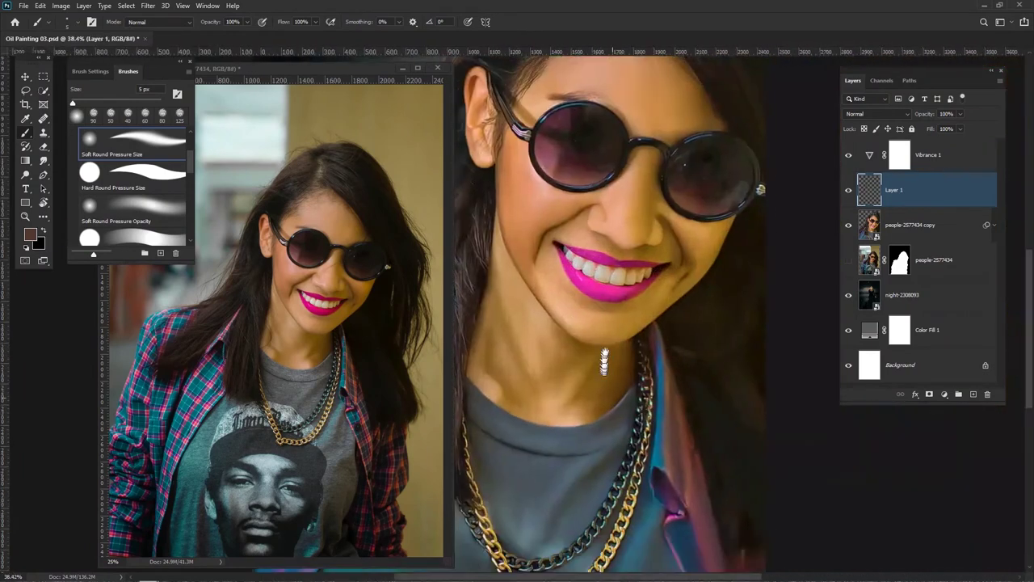
pyautogui.moveTo(605, 358); pyautogui.dragTo(767, 213)
pyautogui.moveTo(698, 197); pyautogui.dragTo(671, 234)
pyautogui.keyDown('alt'); pyautogui.click(652, 136); pyautogui.keyUp('alt')
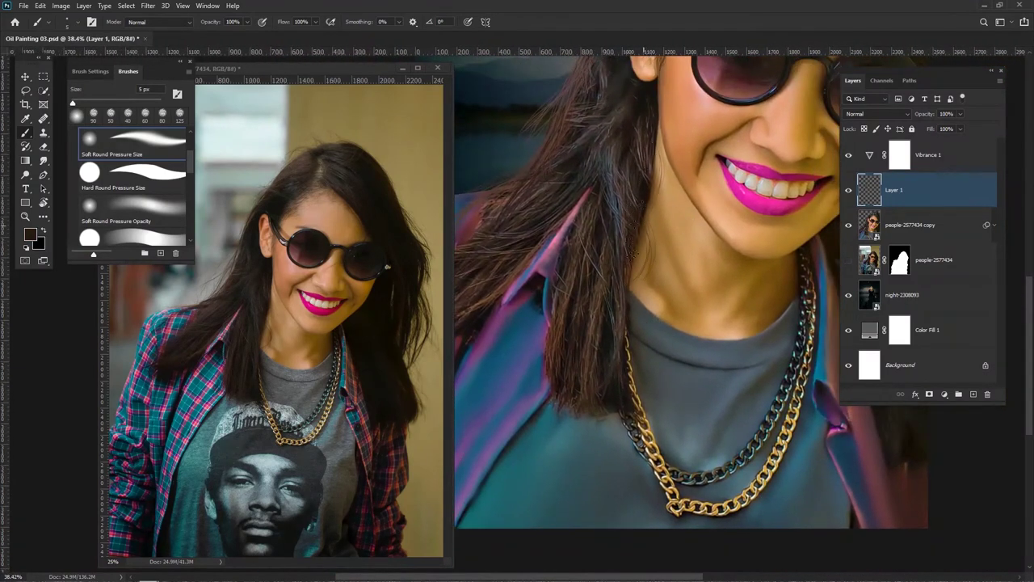
# Paint dark strands at the hair ends over the jacket on both sides, keeping them on Layer 1.
pyautogui.scroll(-3, 638, 217)
pyautogui.scroll(2, 579, 253)
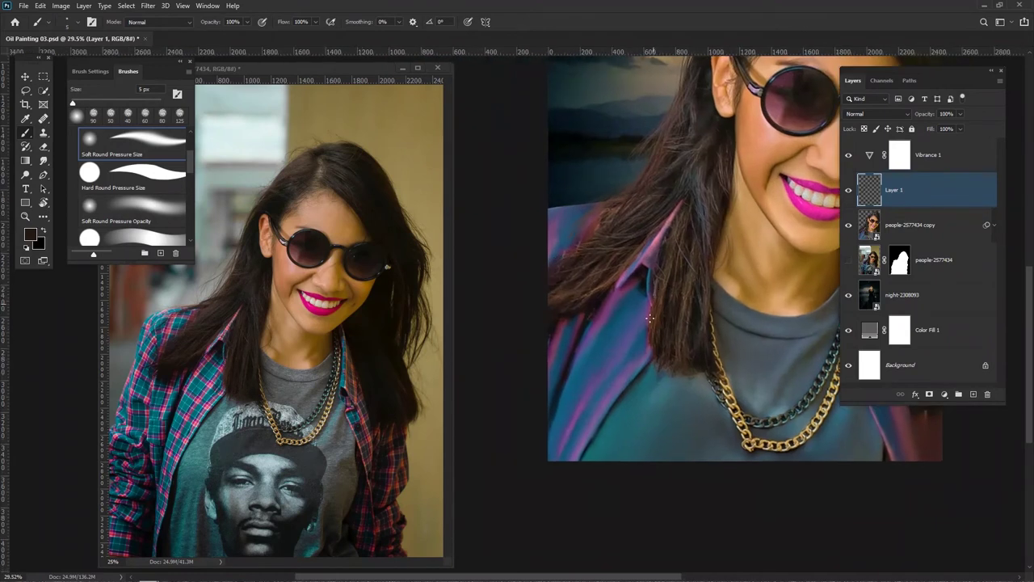
pyautogui.keyDown('ctrl'); pyautogui.click(725, 326); pyautogui.keyUp('ctrl')
pyautogui.scroll(-4, 711, 335)
pyautogui.scroll(5, 703, 342)
pyautogui.moveTo(833, 420)
pyautogui.mouseDown()
pyautogui.moveTo(596, 369)
pyautogui.moveTo(547, 307)
pyautogui.mouseUp()
pyautogui.click(573, 357)
pyautogui.click(548, 226)
pyautogui.click(902, 195)
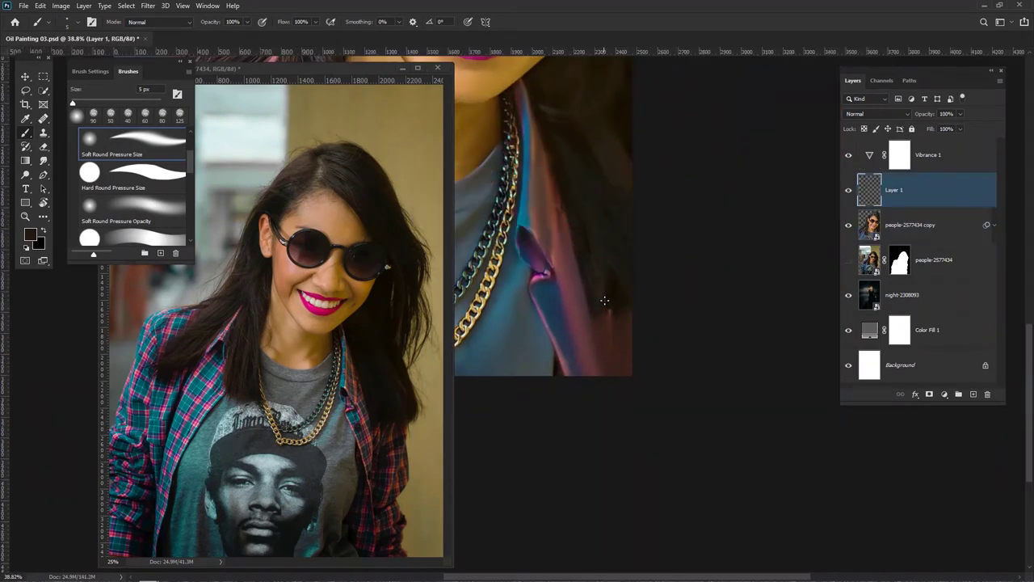
pyautogui.scroll(-4, 662, 363)
pyautogui.scroll(3, 586, 363)
pyautogui.moveTo(586, 362); pyautogui.dragTo(743, 278)
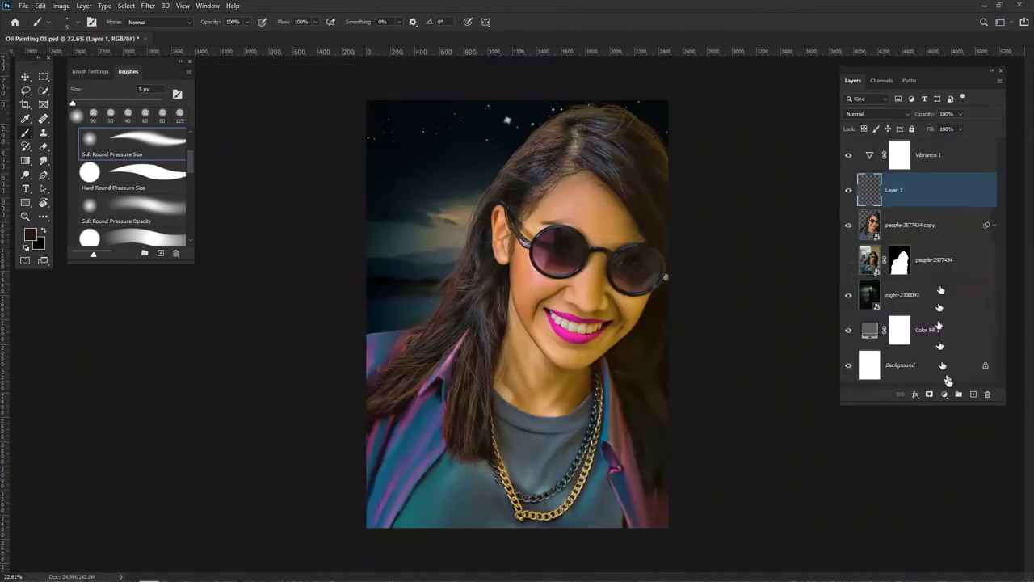
# Add a layer named Line above Layer 1 and choose the 7 px Hard Round Pressure Size brush.
pyautogui.doubleClick(893, 189)
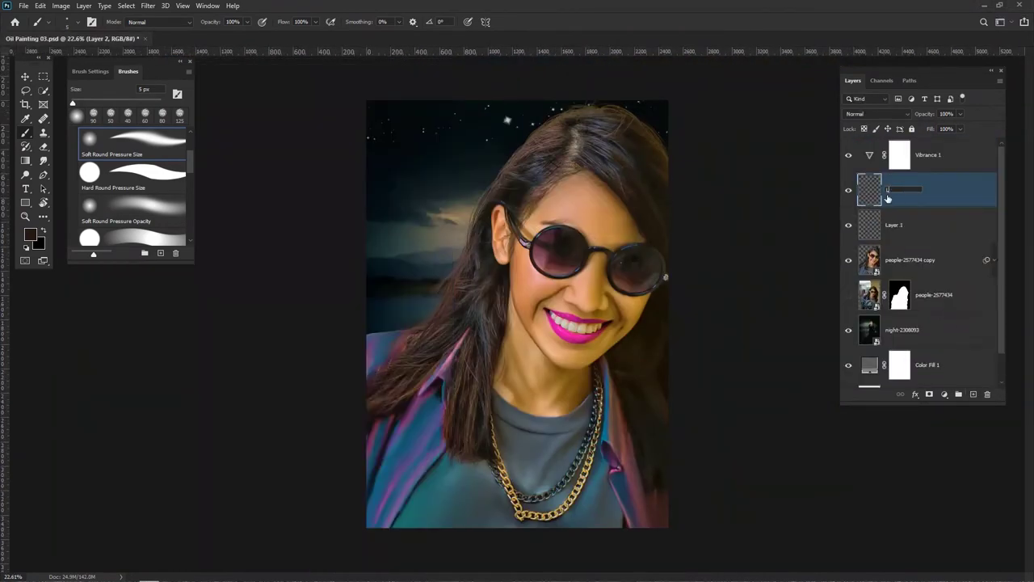
pyautogui.click(152, 175)
pyautogui.scroll(7, 485, 338)
pyautogui.moveTo(356, 316); pyautogui.dragTo(577, 307)
pyautogui.press('r')
pyautogui.moveTo(573, 220); pyautogui.dragTo(398, 216)
pyautogui.scroll(2, 517, 340)
pyautogui.moveTo(513, 477); pyautogui.dragTo(519, 271)
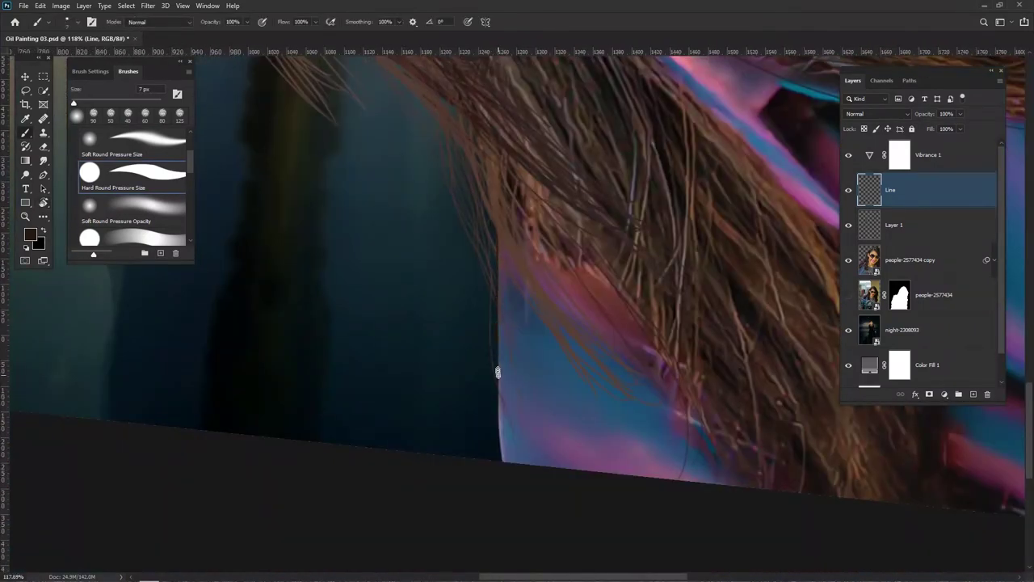
# Reset the foreground colour to black and outline the jacket's shoulder edge against the night backdrop.
pyautogui.press('r')
pyautogui.moveTo(463, 188); pyautogui.dragTo(498, 178)
pyautogui.hotkey('ctrl', 'z')
pyautogui.press('d')
pyautogui.scroll(1, 463, 455)
pyautogui.moveTo(463, 456); pyautogui.dragTo(370, 471)
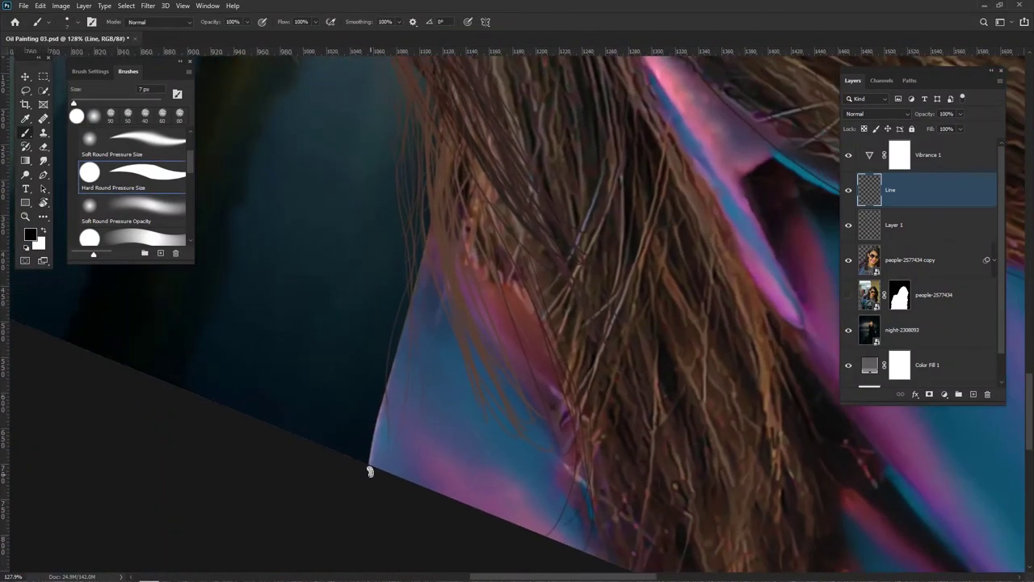
pyautogui.moveTo(540, 275); pyautogui.dragTo(508, 252)
# Outline the jacket's front edge and collar point below the hair with the black 7 px brush.
pyautogui.press('r')
pyautogui.moveTo(478, 321); pyautogui.dragTo(517, 321)
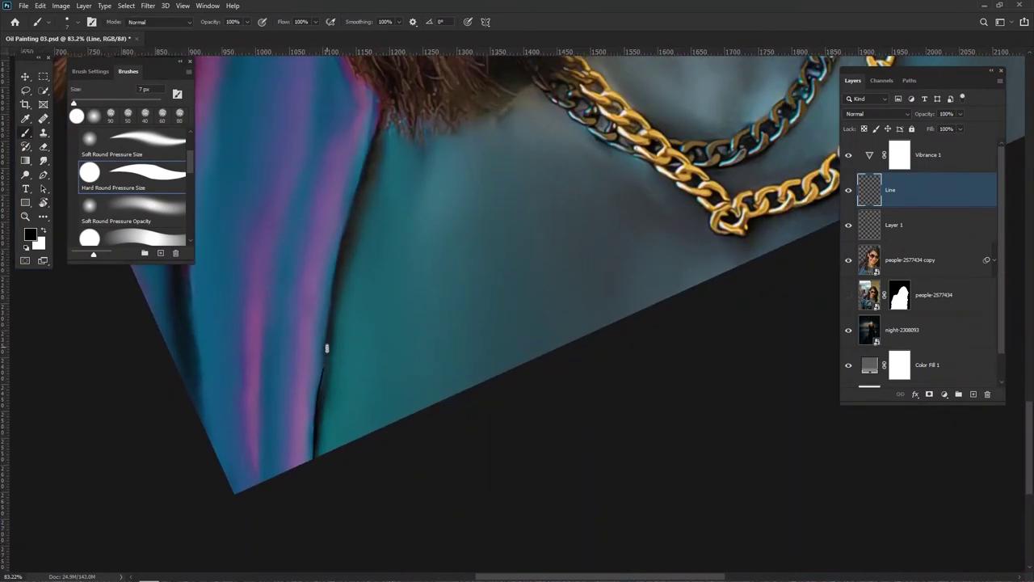
pyautogui.scroll(-4, 375, 123)
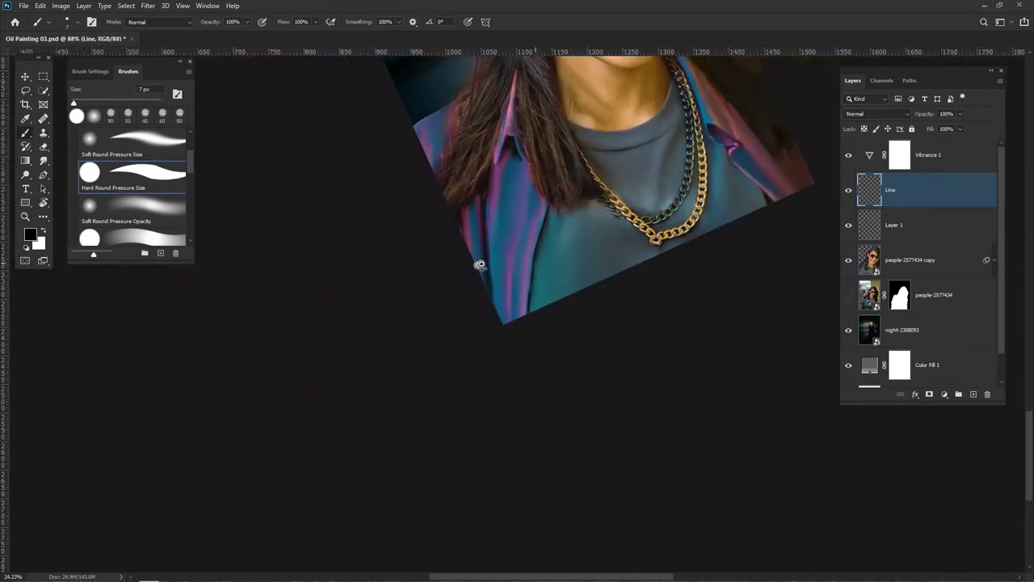
pyautogui.scroll(3, 353, 343)
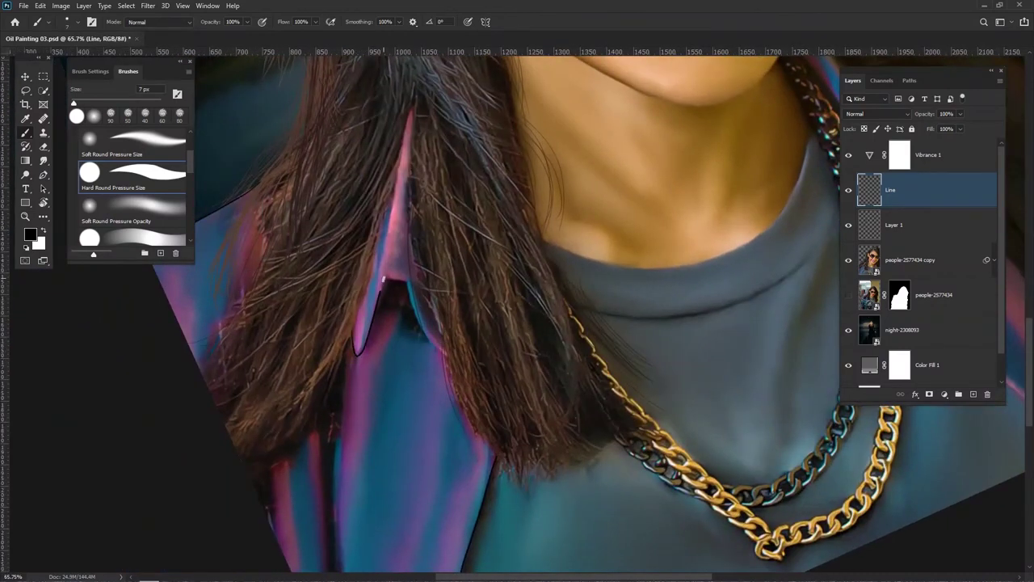
pyautogui.scroll(3, 382, 281)
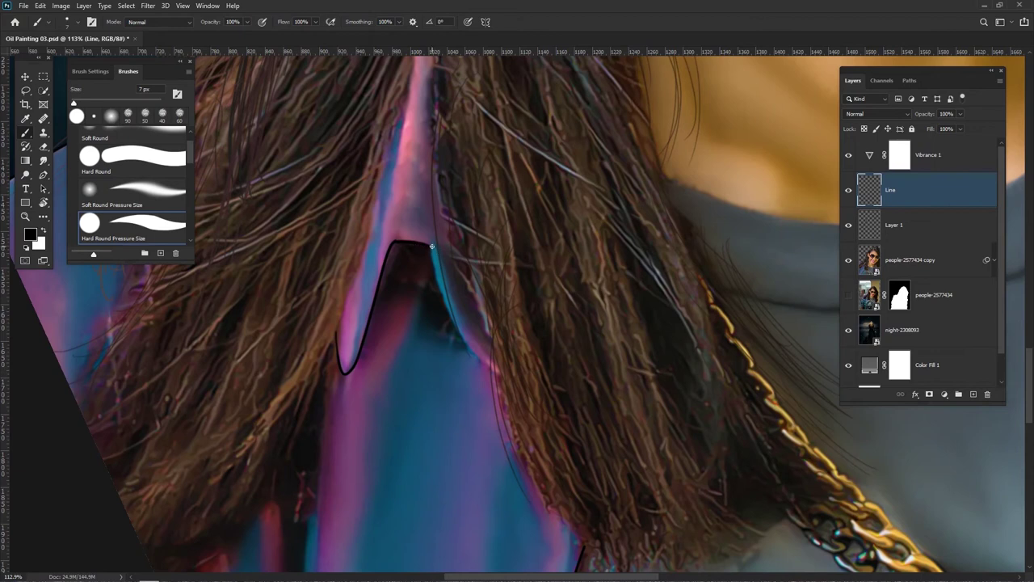
pyautogui.scroll(-6, 502, 376)
# Rotate the canvas and trace the T-shirt's collar seam and neckline with black lines.
pyautogui.press('r')
pyautogui.moveTo(394, 288); pyautogui.dragTo(556, 194)
pyautogui.scroll(4, 556, 194)
pyautogui.moveTo(447, 218); pyautogui.dragTo(471, 330)
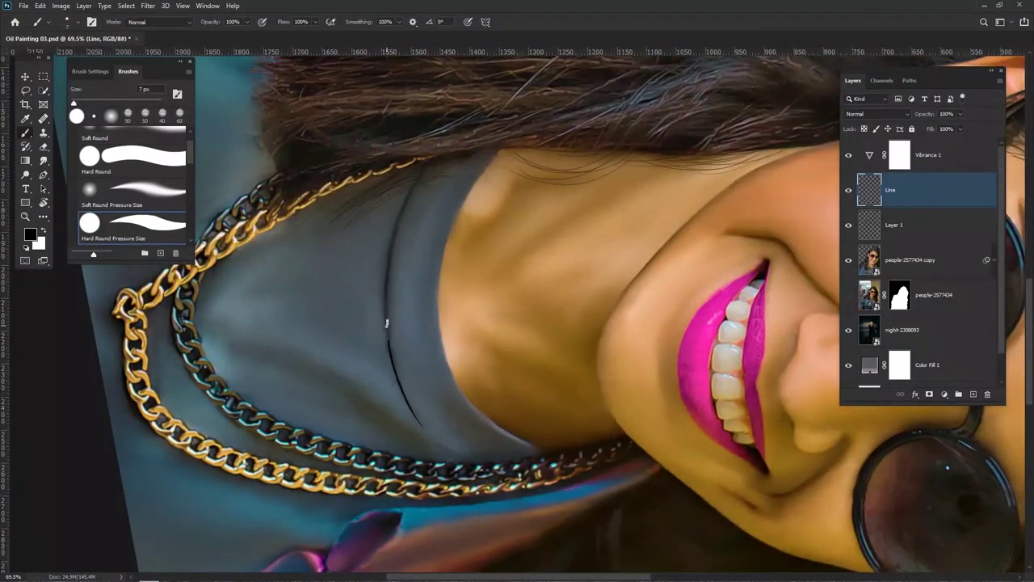
pyautogui.moveTo(396, 215); pyautogui.dragTo(422, 160)
pyautogui.scroll(2, 471, 214)
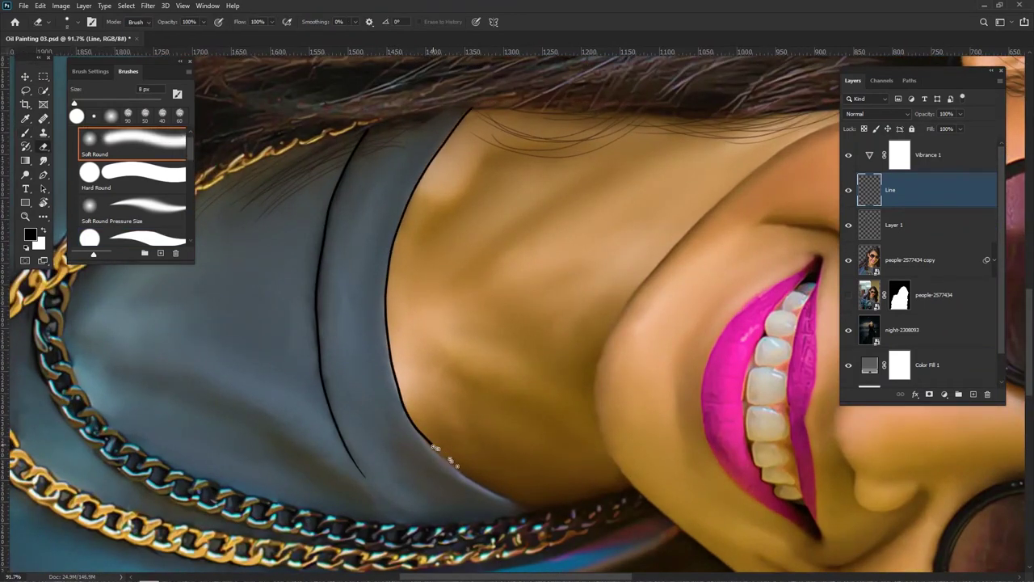
pyautogui.scroll(2, 432, 429)
pyautogui.moveTo(307, 267)
pyautogui.mouseDown()
pyautogui.moveTo(325, 304)
pyautogui.moveTo(427, 388)
pyautogui.moveTo(488, 411)
pyautogui.mouseUp()
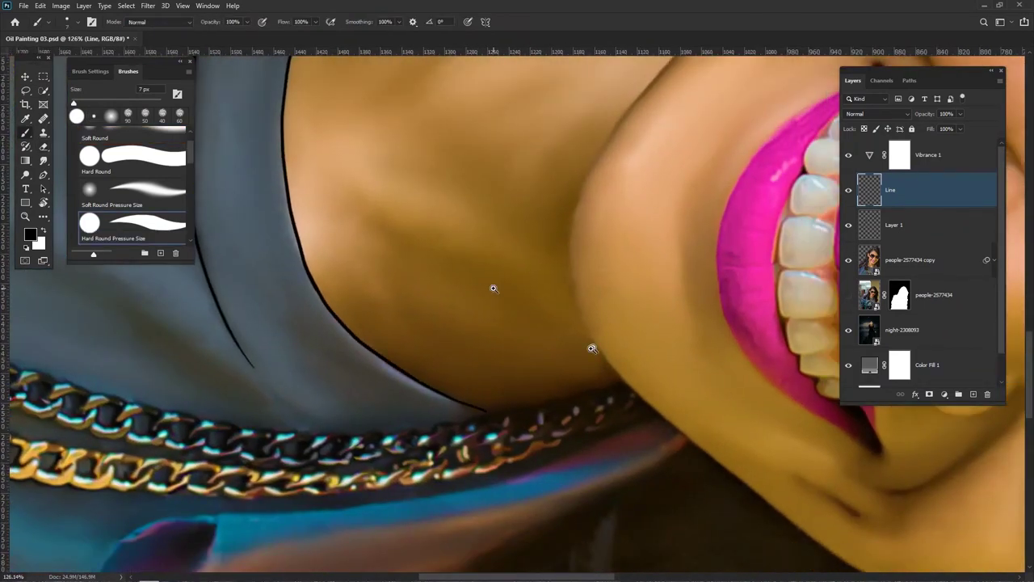
# Outline the near cheek and jaw from the earlobe towards the chin in black on the Line layer.
pyautogui.scroll(-5, 492, 283)
pyautogui.scroll(3, 493, 165)
pyautogui.press('r')
pyautogui.moveTo(716, 189)
pyautogui.mouseDown()
pyautogui.moveTo(549, 130)
pyautogui.moveTo(522, 133)
pyautogui.mouseUp()
pyautogui.press('b')
pyautogui.scroll(-3, 522, 147)
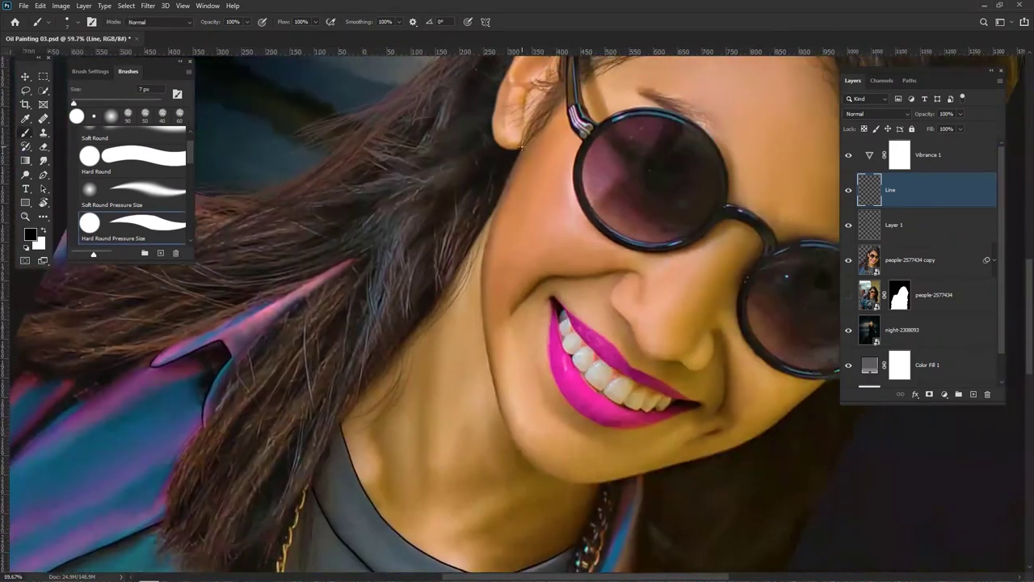
pyautogui.scroll(2, 497, 299)
pyautogui.moveTo(499, 305); pyautogui.dragTo(346, 347)
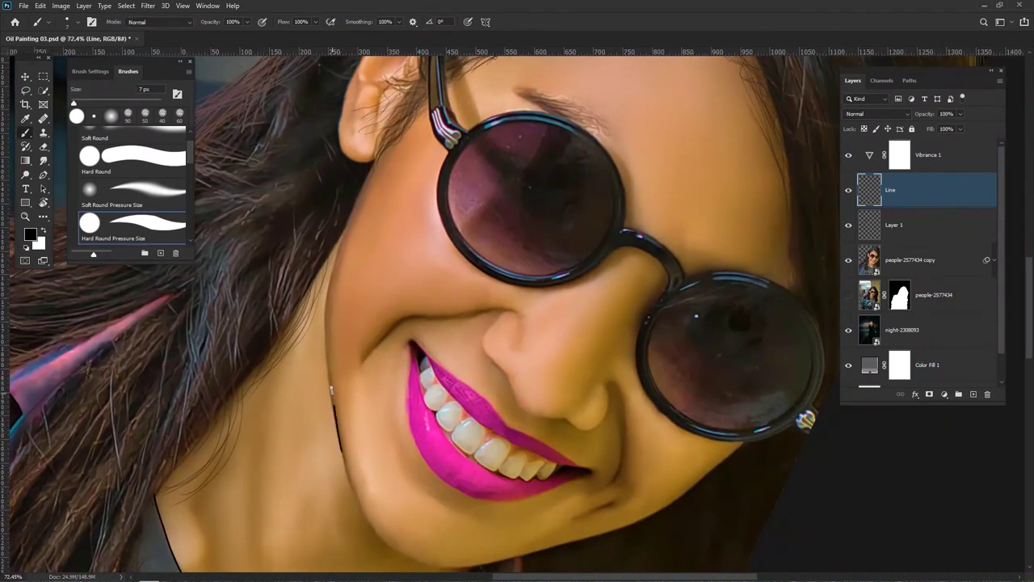
pyautogui.moveTo(332, 390); pyautogui.dragTo(330, 364)
pyautogui.keyDown('ctrl'); pyautogui.click(330, 364); pyautogui.keyUp('ctrl')
pyautogui.keyDown('ctrl'); pyautogui.click(887, 201); pyautogui.keyUp('ctrl')
pyautogui.moveTo(337, 420); pyautogui.dragTo(348, 409)
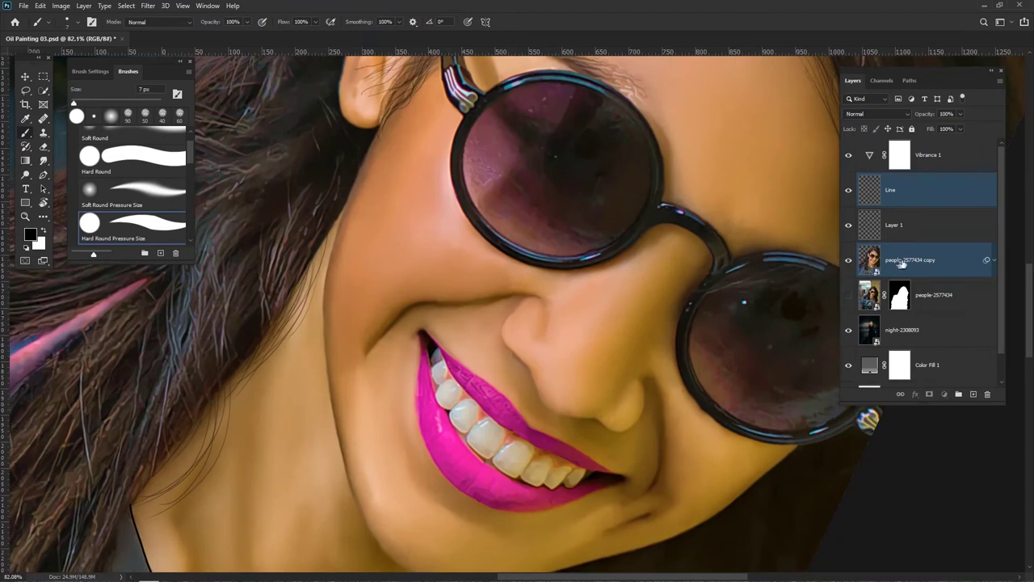
pyautogui.keyDown('ctrl'); pyautogui.click(901, 263); pyautogui.keyUp('ctrl')
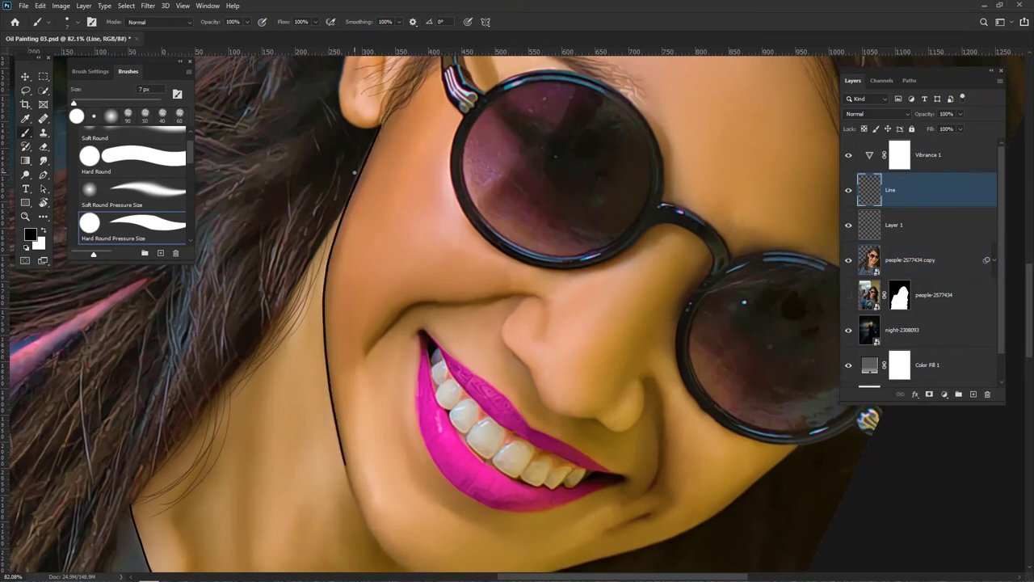
# Continue the black outline around the chin and undo the last stroke.
pyautogui.moveTo(531, 251); pyautogui.dragTo(467, 377)
pyautogui.moveTo(421, 251); pyautogui.dragTo(528, 195)
pyautogui.moveTo(507, 333); pyautogui.dragTo(550, 319)
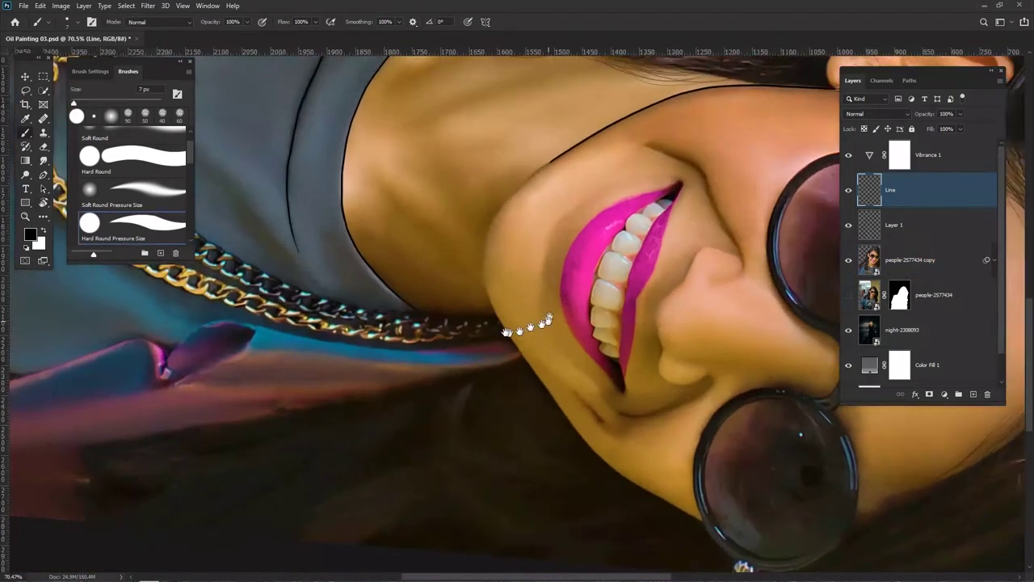
pyautogui.scroll(2, 353, 352)
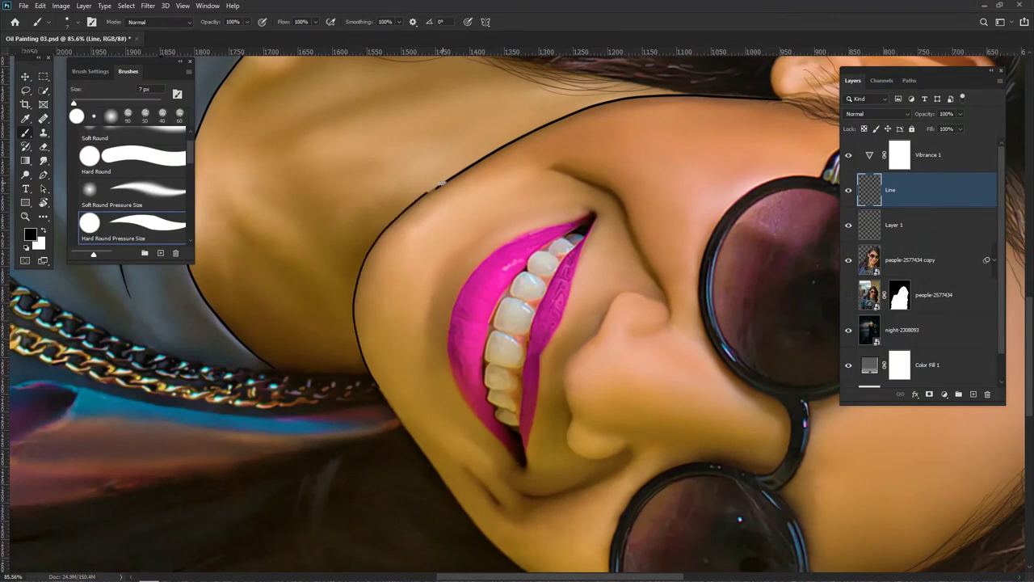
pyautogui.hotkey('ctrl', 'z')
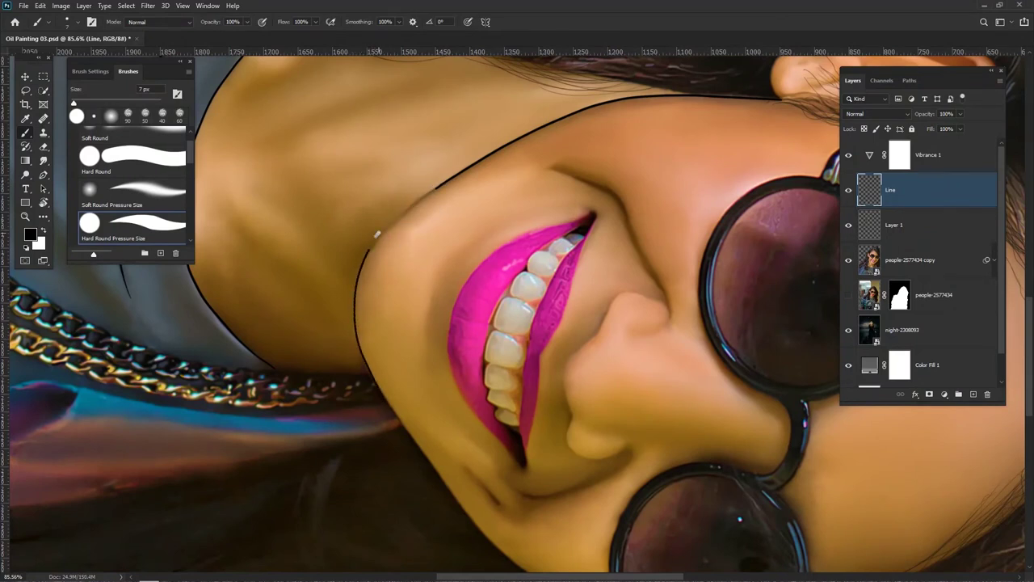
# Close the gap in the chin outline and trace the far jaw and cheek up to the sunglasses.
pyautogui.moveTo(528, 252); pyautogui.dragTo(485, 248)
pyautogui.moveTo(558, 262); pyautogui.dragTo(458, 335)
pyautogui.moveTo(566, 230); pyautogui.dragTo(420, 303)
pyautogui.moveTo(430, 279)
pyautogui.mouseDown()
pyautogui.moveTo(484, 301)
pyautogui.moveTo(489, 317)
pyautogui.mouseUp()
pyautogui.moveTo(508, 394)
pyautogui.mouseDown()
pyautogui.moveTo(508, 233)
pyautogui.moveTo(431, 291)
pyautogui.mouseUp()
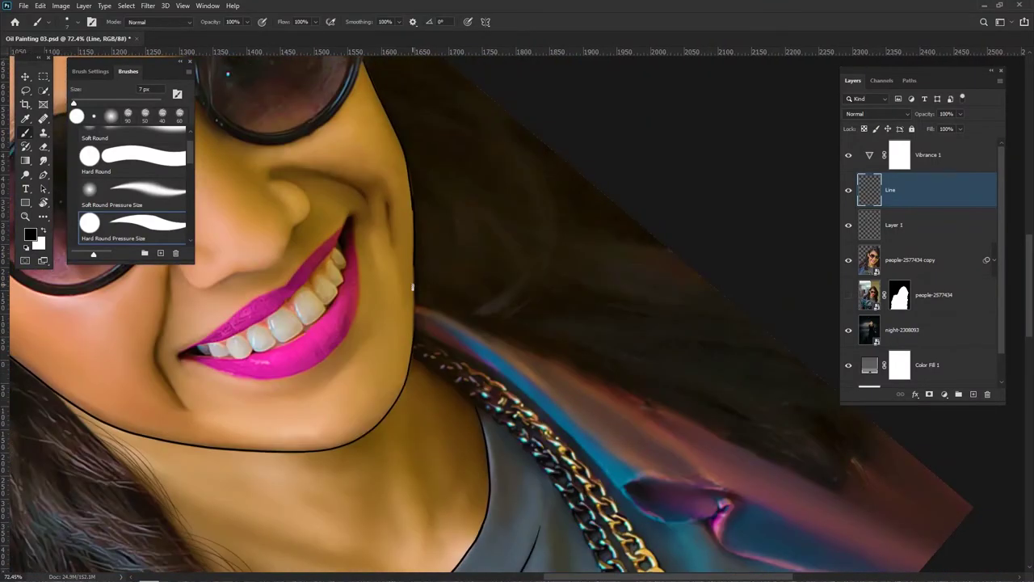
pyautogui.moveTo(651, 428); pyautogui.dragTo(566, 421)
pyautogui.moveTo(464, 320); pyautogui.dragTo(505, 250)
# Outline the nostrils and the lower contour of the nose with the black 7 px brush.
pyautogui.moveTo(376, 287); pyautogui.dragTo(459, 298)
pyautogui.moveTo(466, 123); pyautogui.dragTo(398, 230)
pyautogui.moveTo(480, 231); pyautogui.dragTo(388, 234)
pyautogui.moveTo(602, 347); pyautogui.dragTo(508, 216)
pyautogui.moveTo(464, 435); pyautogui.dragTo(526, 435)
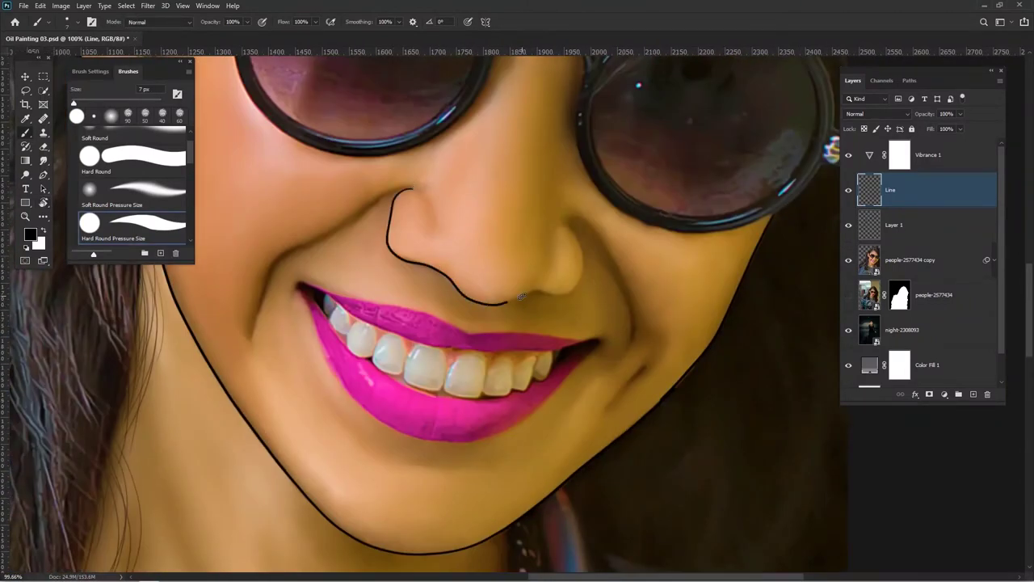
pyautogui.moveTo(582, 248); pyautogui.dragTo(562, 215)
pyautogui.moveTo(564, 223); pyautogui.dragTo(448, 228)
# Outline the far-side jacket collar's inner edge in black, from the canvas bottom up around the folded lapel corner.
pyautogui.moveTo(582, 450); pyautogui.dragTo(600, 450)
pyautogui.scroll(6, 616, 303)
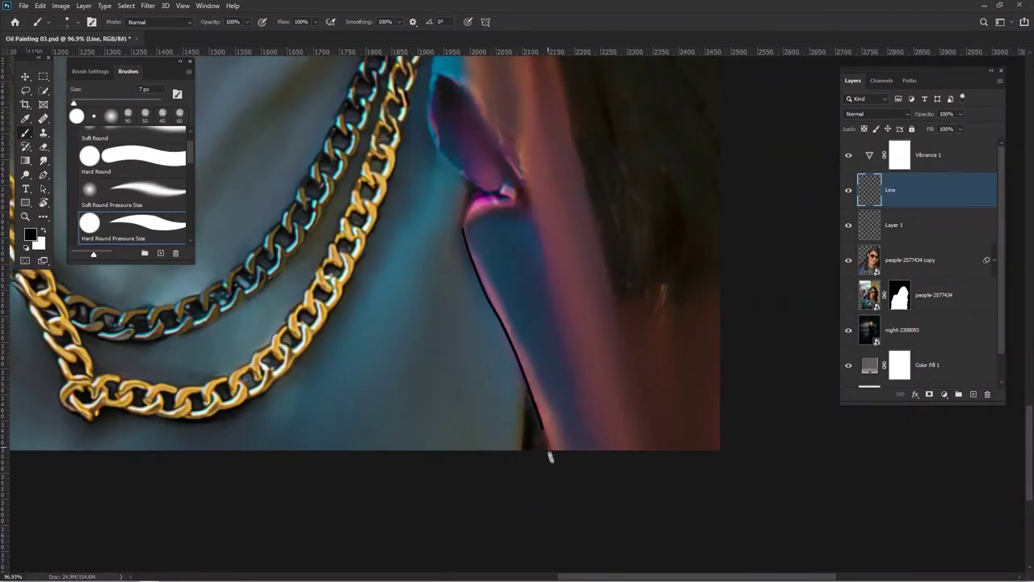
pyautogui.scroll(2, 447, 135)
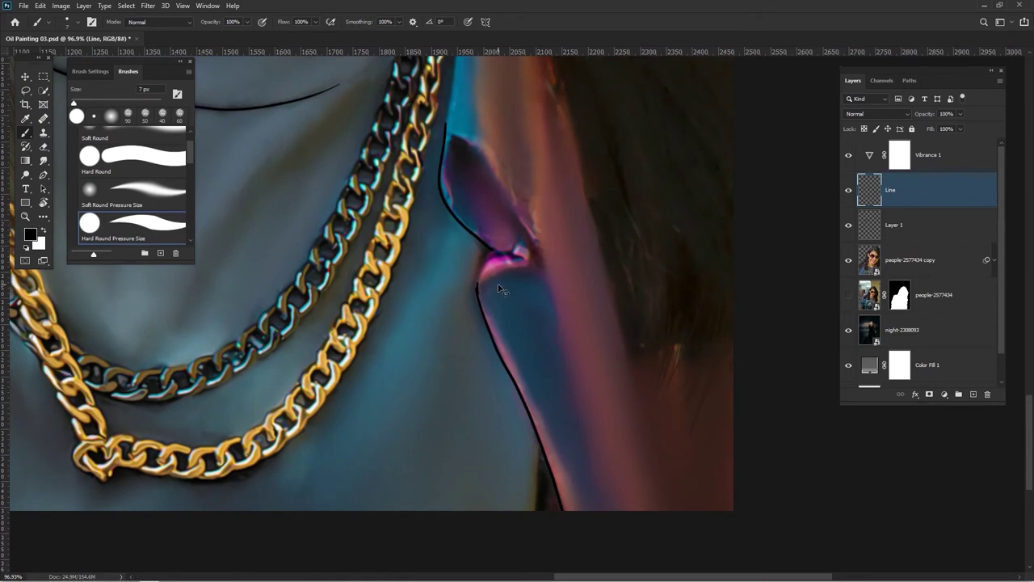
pyautogui.scroll(2, 481, 281)
pyautogui.scroll(-4, 517, 186)
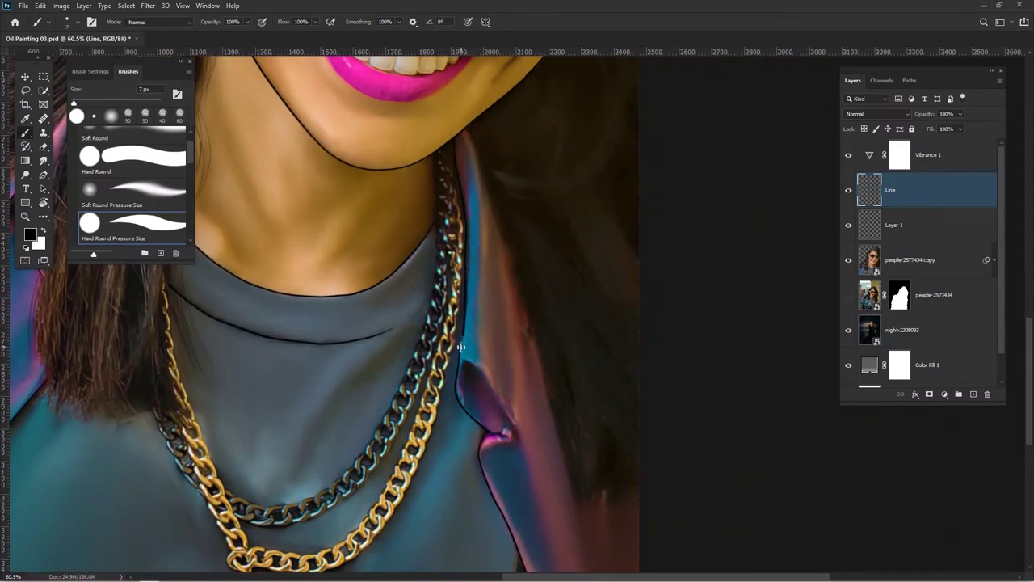
# Outline the upper edge of the folded lapel corner and the collar crease above it in black.
pyautogui.scroll(3, 461, 347)
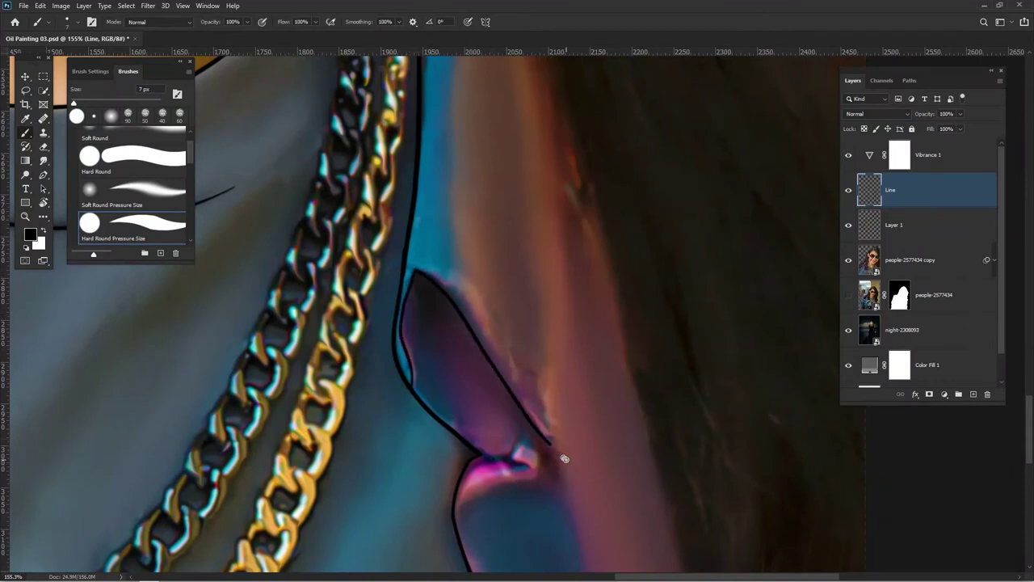
pyautogui.scroll(-3, 565, 459)
pyautogui.scroll(2, 461, 434)
pyautogui.scroll(-3, 506, 404)
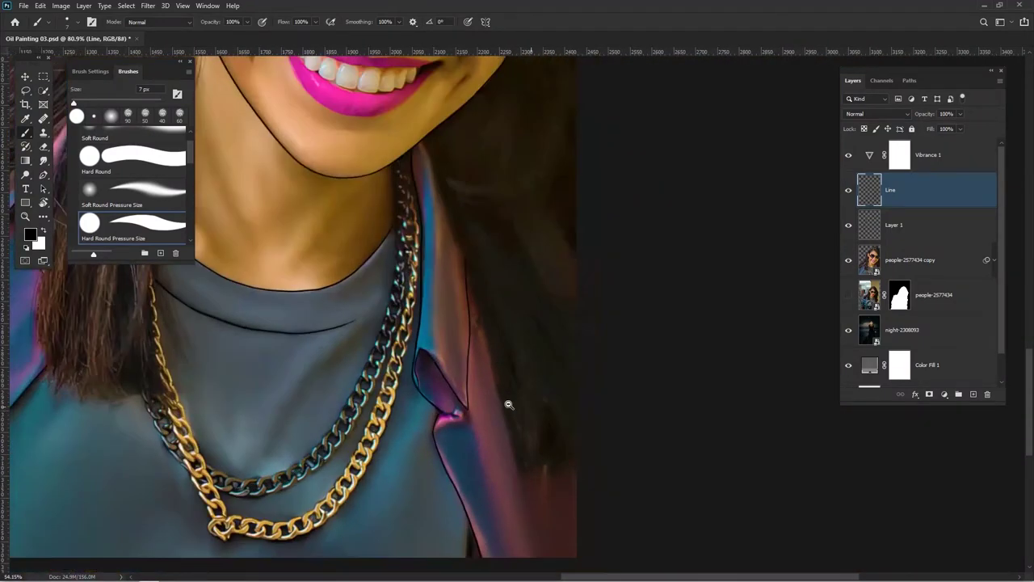
# Select the people-2577434 copy layer and hide the night-2308093 layer.
pyautogui.keyDown('ctrl'); pyautogui.click(533, 369); pyautogui.keyUp('ctrl')
pyautogui.scroll(-3, 534, 369)
pyautogui.scroll(-2, 559, 291)
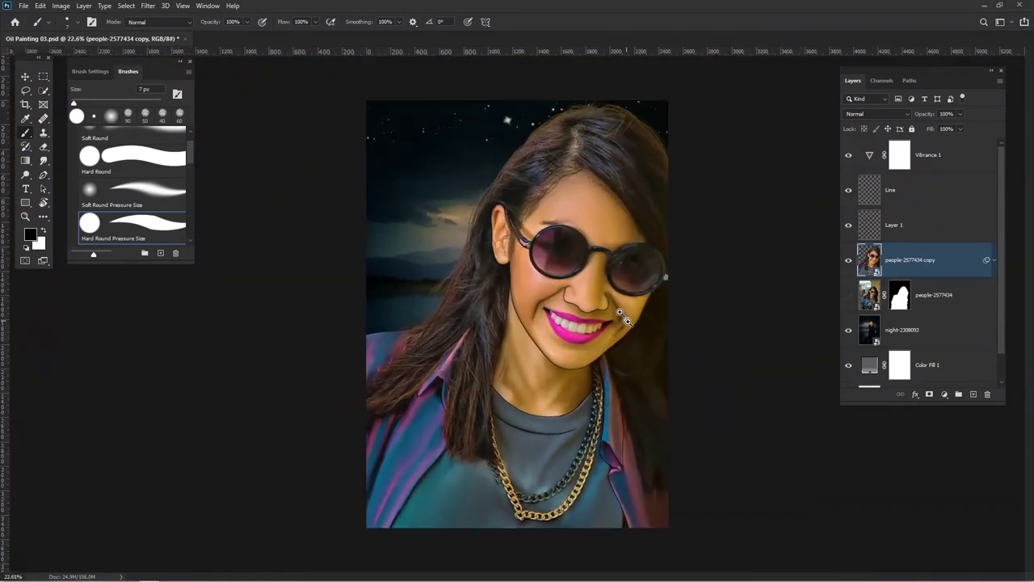
pyautogui.click(848, 330)
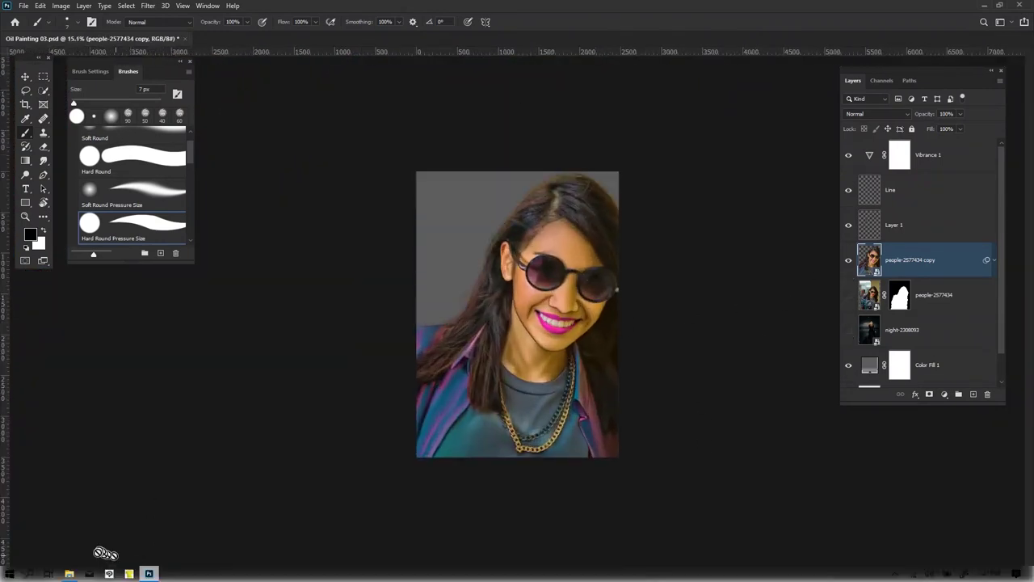
# Switch to File Explorer and browse drive D, including the Assets folder, for a new backdrop image.
pyautogui.click(108, 571)
pyautogui.click(244, 224)
pyautogui.doubleClick(495, 295)
pyautogui.doubleClick(347, 191)
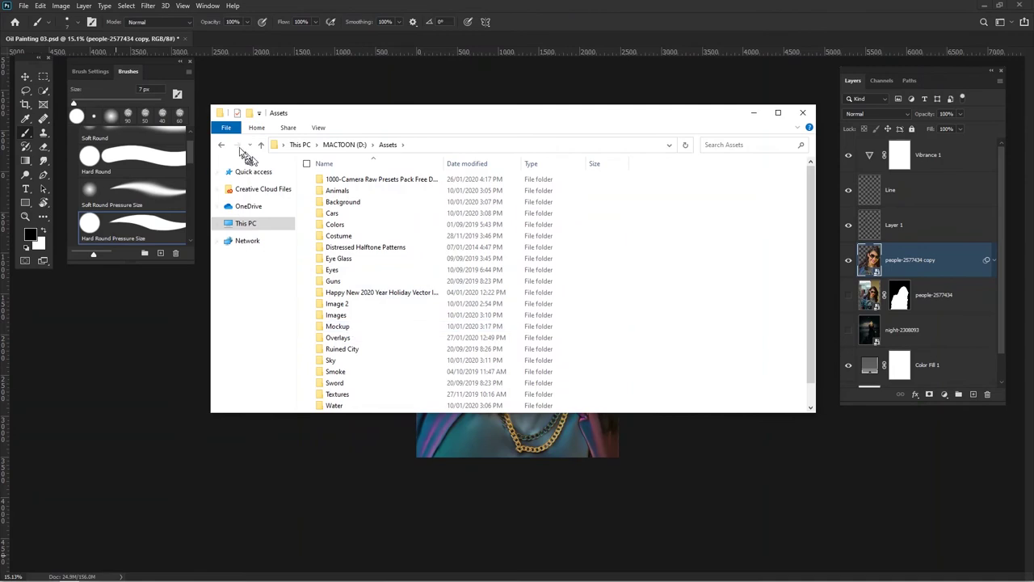
pyautogui.click(222, 145)
pyautogui.doubleClick(365, 281)
pyautogui.moveTo(811, 203); pyautogui.dragTo(812, 256)
# Place the 9616 lights image in the document, scale it over the canvas, and move it below people-2577434 copy.
pyautogui.moveTo(326, 255); pyautogui.dragTo(467, 482)
pyautogui.moveTo(527, 324); pyautogui.dragTo(492, 260)
pyautogui.moveTo(582, 328); pyautogui.dragTo(681, 405)
pyautogui.click(516, 23)
pyautogui.moveTo(947, 262); pyautogui.dragTo(955, 306)
pyautogui.scroll(8, 611, 353)
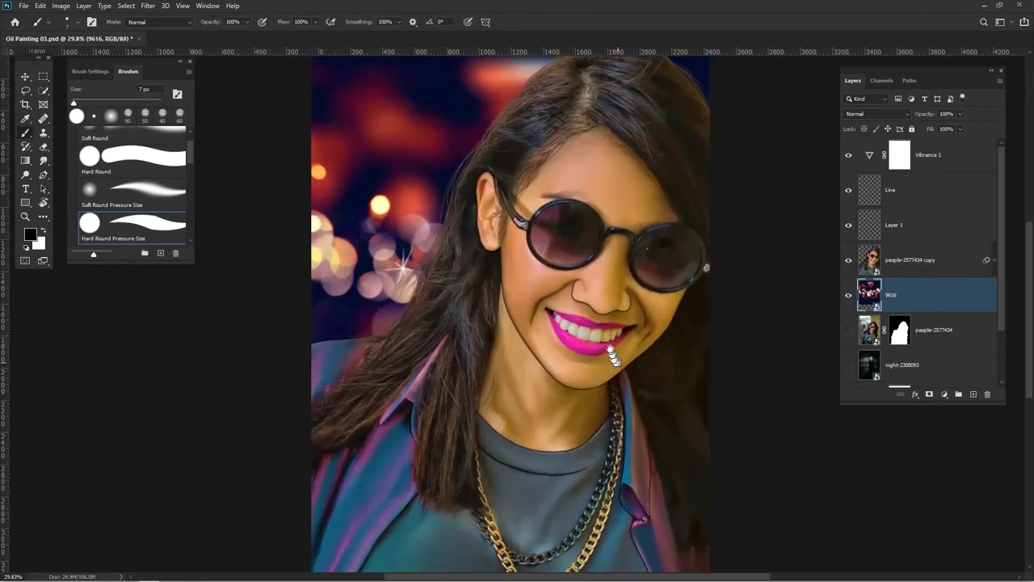
# Apply a Motion Blur filter to the 9616 backdrop layer.
pyautogui.scroll(-4, 614, 348)
pyautogui.click(148, 6)
pyautogui.moveTo(154, 127)
pyautogui.click(303, 191)
pyautogui.moveTo(693, 312); pyautogui.dragTo(727, 309)
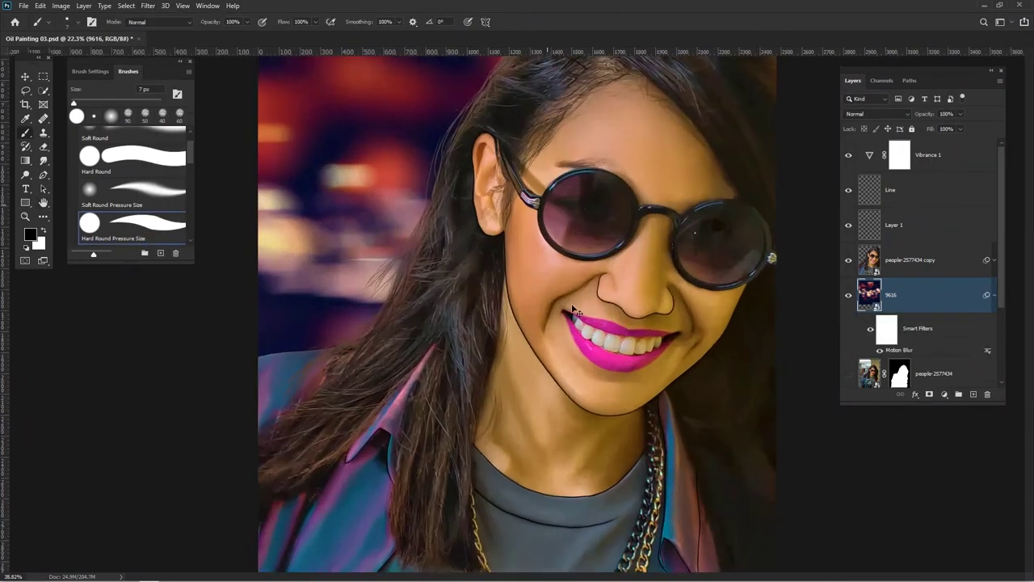
# Duplicate the people-2577434 copy layer, rasterize the duplicate, and keep the original hidden beneath the 9616 layer.
pyautogui.click(911, 259)
pyautogui.hotkey('ctrl', 'j')
pyautogui.rightClick(913, 269)
pyautogui.click(796, 314)
# Soften the near jacket shoulder's outer edge using the Blur tool with a 50 px Soft Round brush, raising the strength to 100%.
pyautogui.rightClick(43, 160)
pyautogui.click(69, 160)
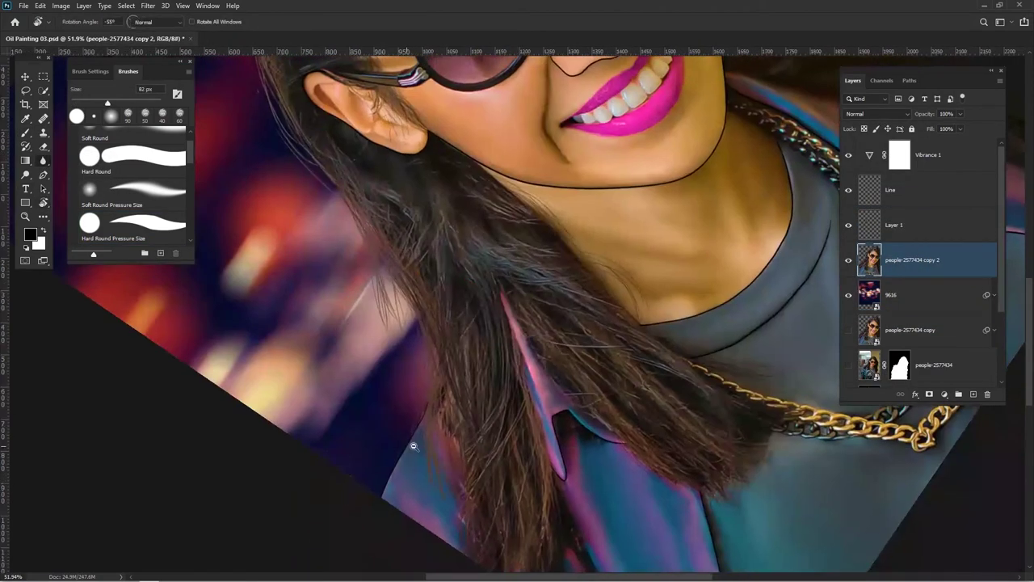
pyautogui.scroll(3, 415, 404)
pyautogui.moveTo(206, 22); pyautogui.dragTo(234, 21)
pyautogui.moveTo(370, 417); pyautogui.dragTo(426, 307)
pyautogui.scroll(1, 134, 157)
pyautogui.click(133, 155)
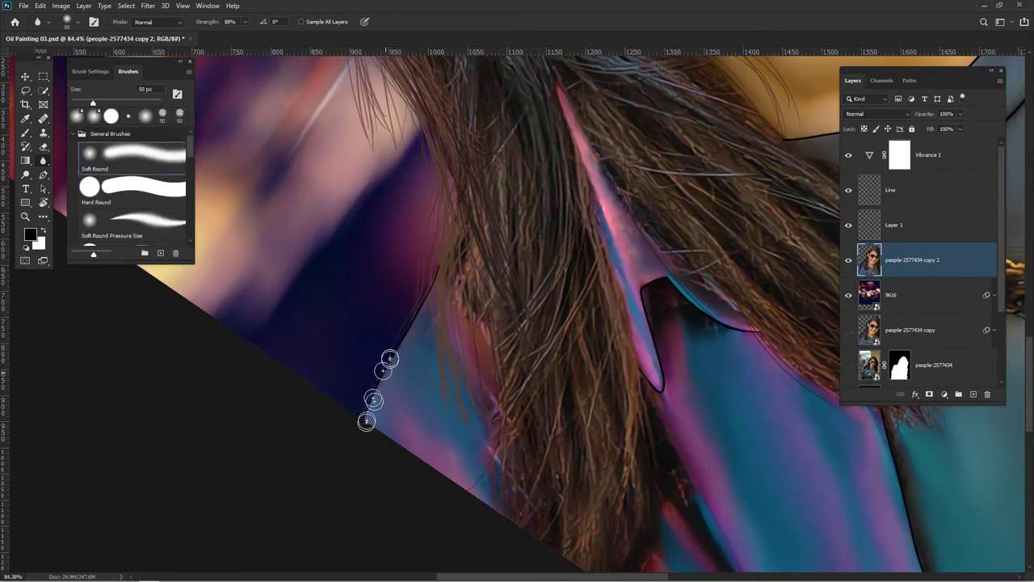
pyautogui.press('0')
pyautogui.scroll(-4, 601, 279)
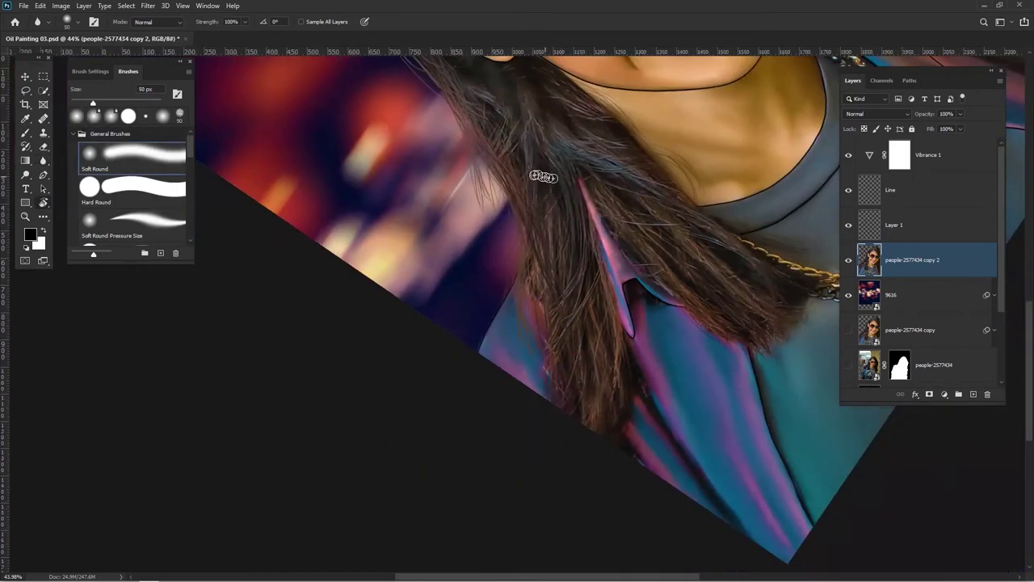
# Enlarge the Blur brush to 200 px and soften the hair's outer edge against the backdrop on the upright canvas.
pyautogui.press('r')
pyautogui.moveTo(563, 180); pyautogui.dragTo(736, 224)
pyautogui.scroll(-2, 718, 262)
pyautogui.press(']')
pyautogui.press(']')
pyautogui.press(']')
pyautogui.press(']')
pyautogui.press(']')
pyautogui.press(']')
pyautogui.press(']')
pyautogui.press(']')
pyautogui.press(']')
pyautogui.moveTo(553, 102); pyautogui.dragTo(500, 156)
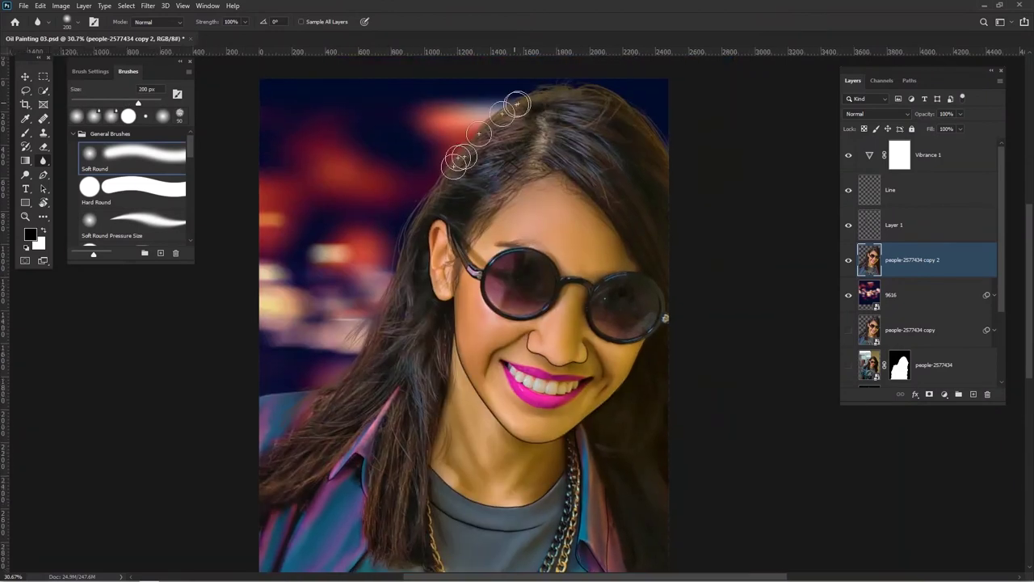
pyautogui.scroll(-4, 595, 415)
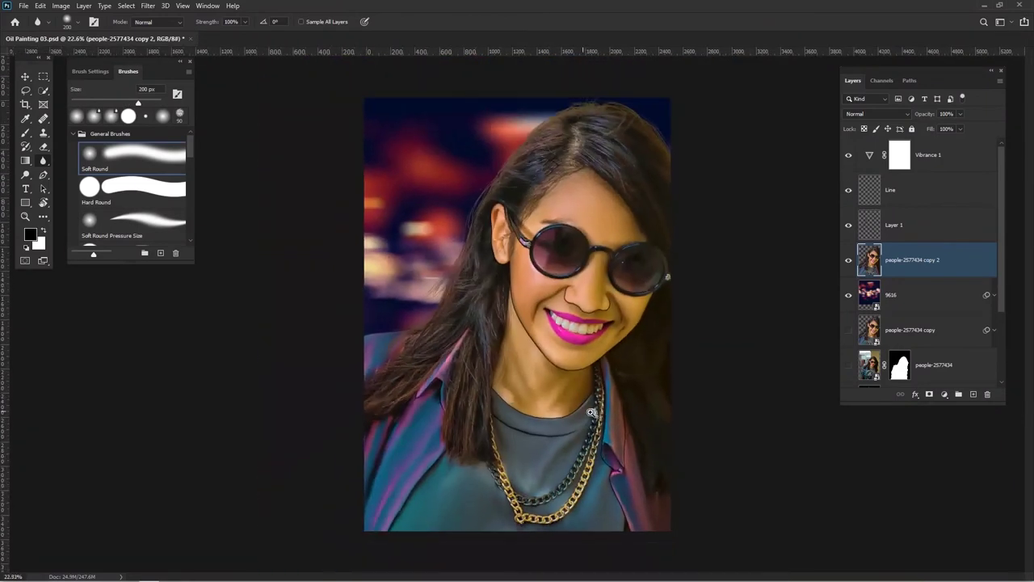
# Add a Vibrance adjustment layer directly above the 9616 backdrop and boost its colour.
pyautogui.click(944, 393)
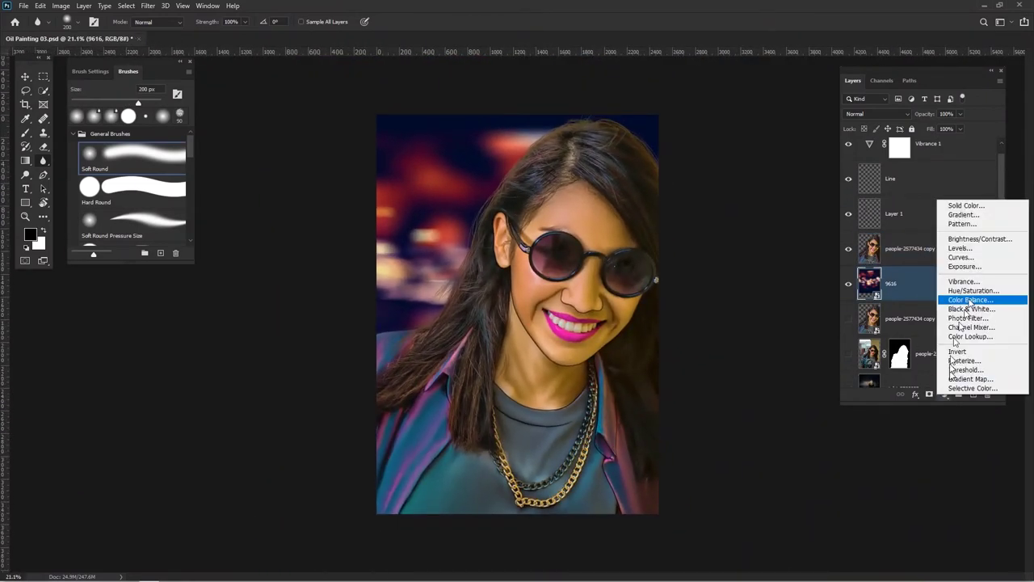
pyautogui.click(962, 277)
pyautogui.moveTo(758, 130); pyautogui.dragTo(791, 131)
pyautogui.click(835, 74)
# Group the layers from Vibrance 1 down to 9616 and convert the group to a smart object.
pyautogui.click(933, 150)
pyautogui.keyDown('shift'); pyautogui.click(928, 332); pyautogui.keyUp('shift')
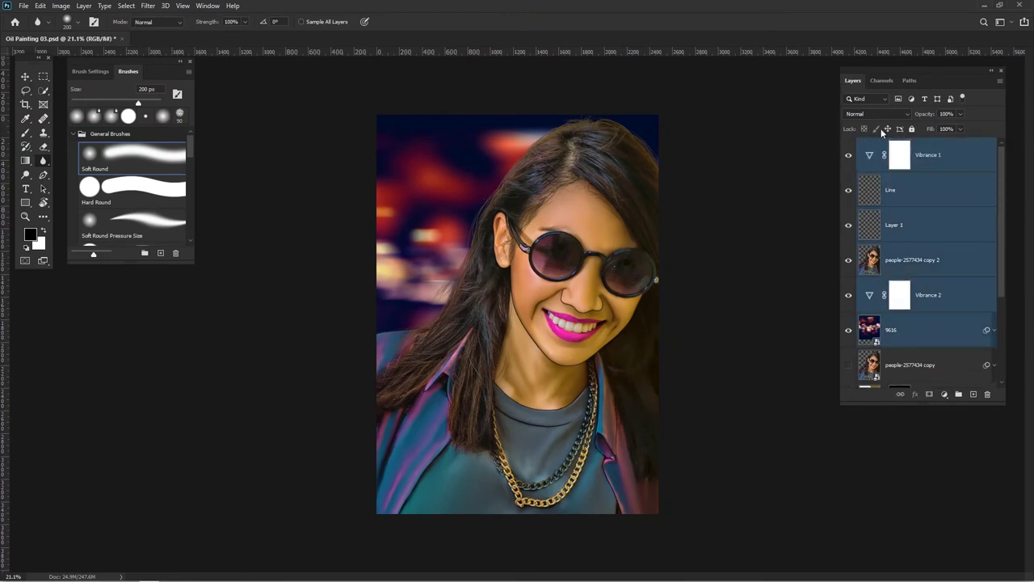
pyautogui.hotkey('ctrl', 'g')
pyautogui.rightClick(894, 143)
pyautogui.click(924, 282)
# Group the remaining layers from people-2577434 copy down to Color Fill 1.
pyautogui.click(940, 295)
pyautogui.keyDown('shift'); pyautogui.click(933, 195); pyautogui.keyUp('shift')
pyautogui.hotkey('ctrl', 'g')
# Select the Group 1 smart object and apply the Smart Sharpen filter to it.
pyautogui.click(921, 156)
pyautogui.click(148, 5)
pyautogui.click(487, 9)
pyautogui.hotkey('ctrl', '0')
pyautogui.click(148, 5)
pyautogui.moveTo(230, 186)
pyautogui.click(312, 242)
pyautogui.click(850, 134)
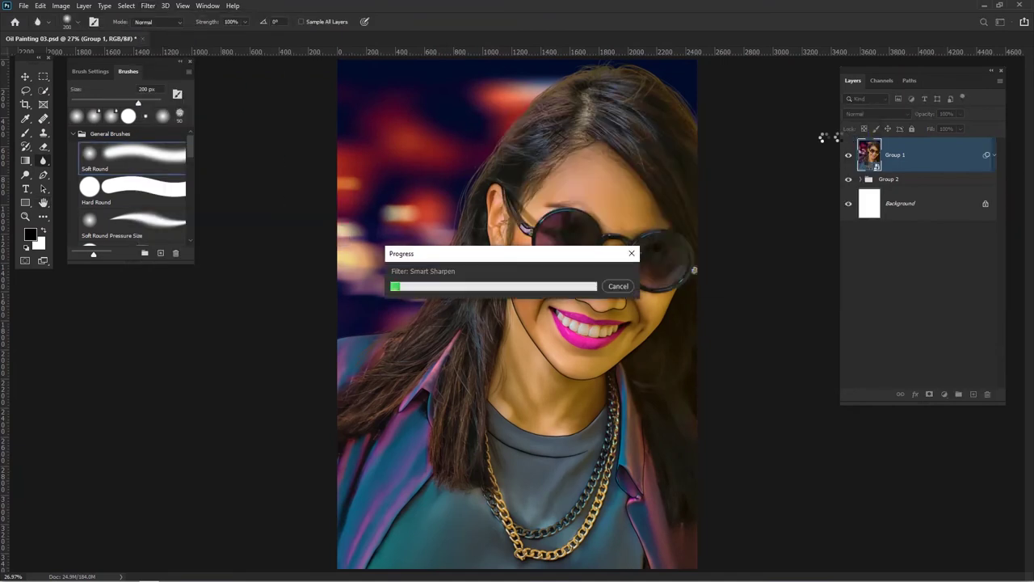
# Apply the Diffuse filter to Group 1 and rotate the image 90° clockwise.
pyautogui.click(148, 6)
pyautogui.click(300, 199)
pyautogui.click(836, 114)
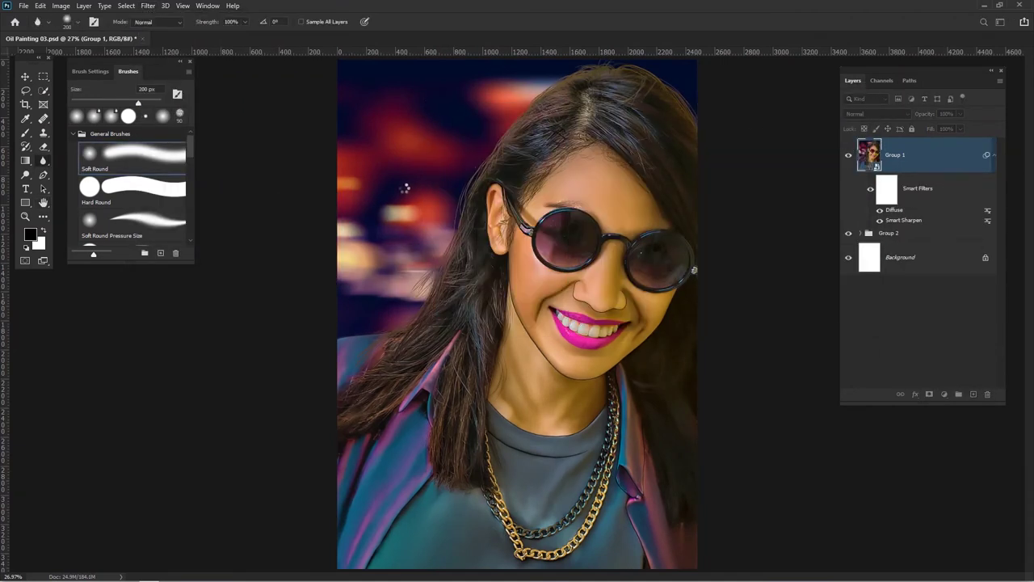
pyautogui.click(61, 6)
pyautogui.moveTo(137, 106)
pyautogui.click(191, 116)
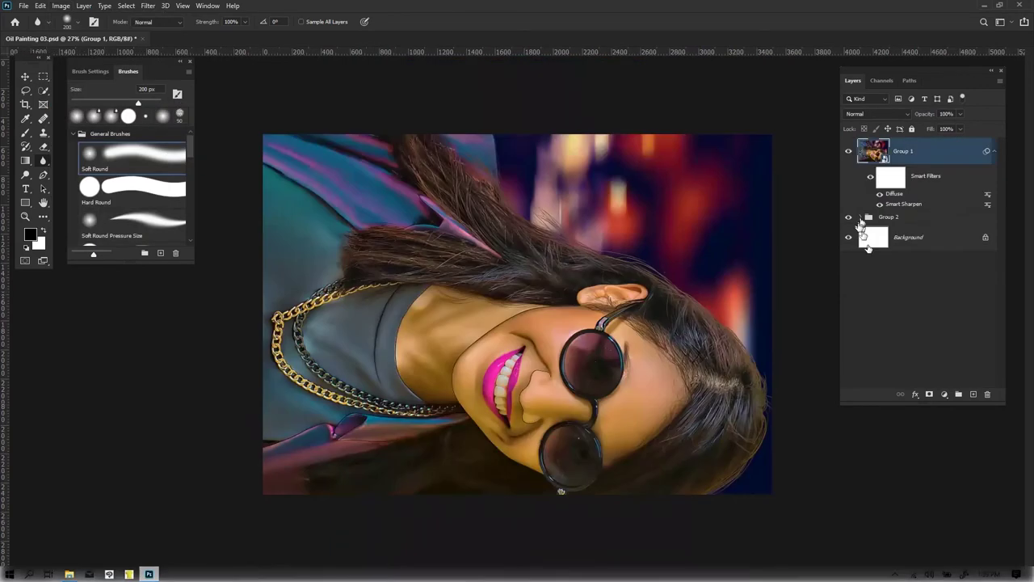
# Expand Group 2 to check its leftover layers, and delete the whole group.
pyautogui.click(861, 217)
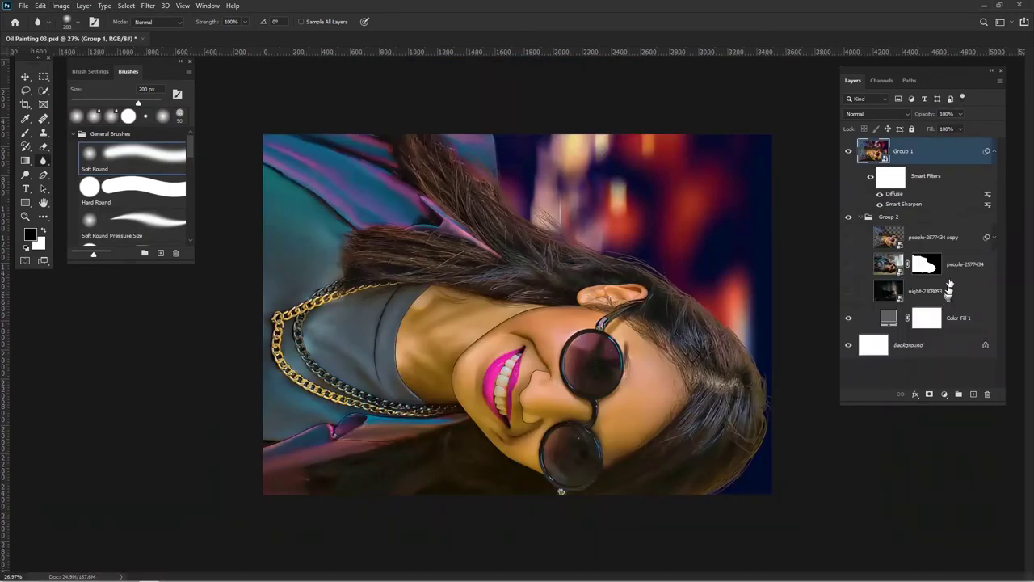
pyautogui.click(962, 241)
pyautogui.click(995, 237)
pyautogui.click(994, 237)
pyautogui.moveTo(972, 246); pyautogui.dragTo(974, 394)
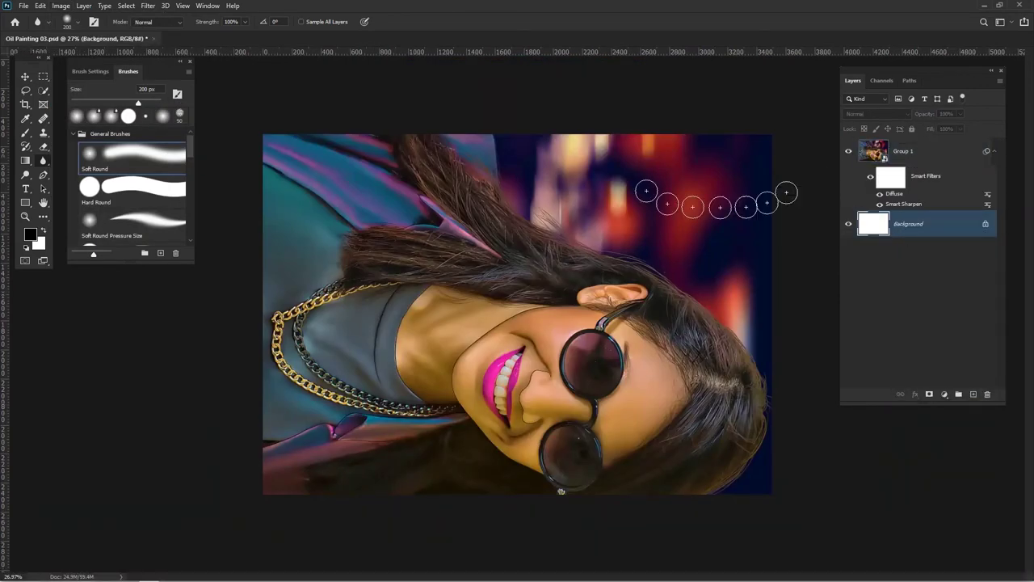
# Add a second Diffuse filter to Group 1 and rotate the image another 90° clockwise.
pyautogui.click(147, 6)
pyautogui.click(166, 17)
pyautogui.click(840, 104)
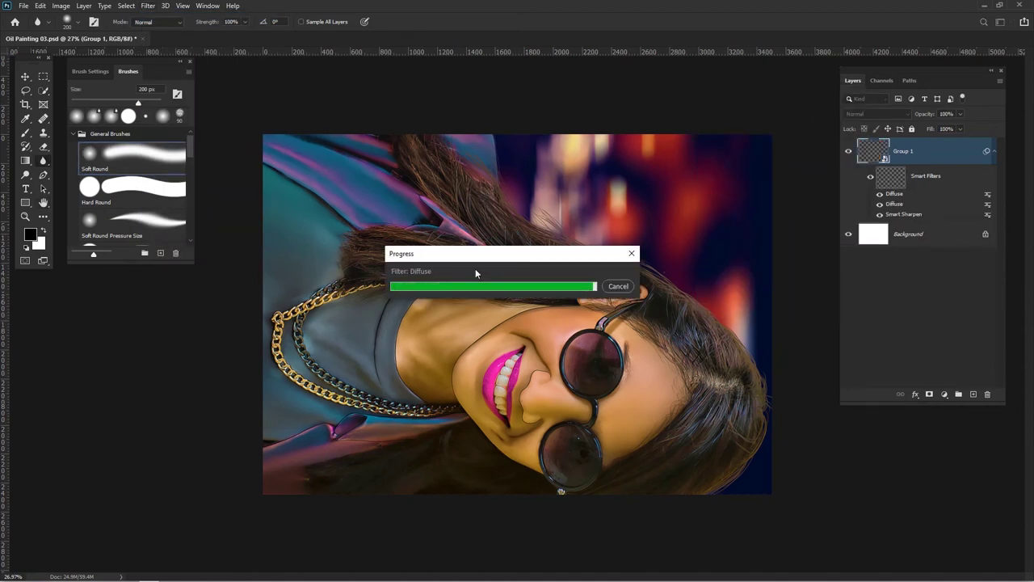
pyautogui.click(61, 6)
pyautogui.click(202, 120)
# Apply a third Diffuse filter in Anisotropic mode to the upside-down image and rotate it 90° clockwise.
pyautogui.click(148, 5)
pyautogui.click(160, 18)
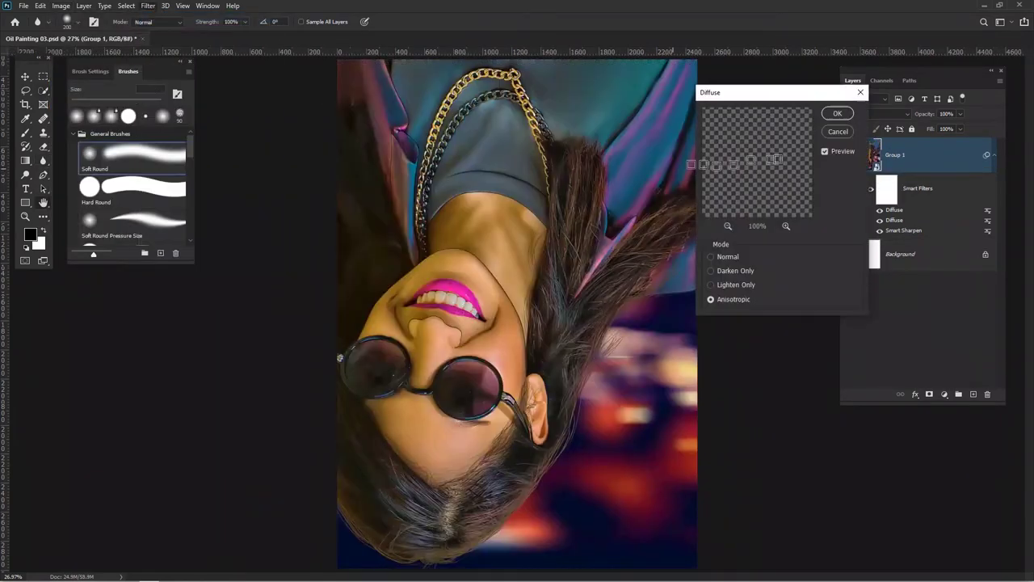
pyautogui.click(838, 113)
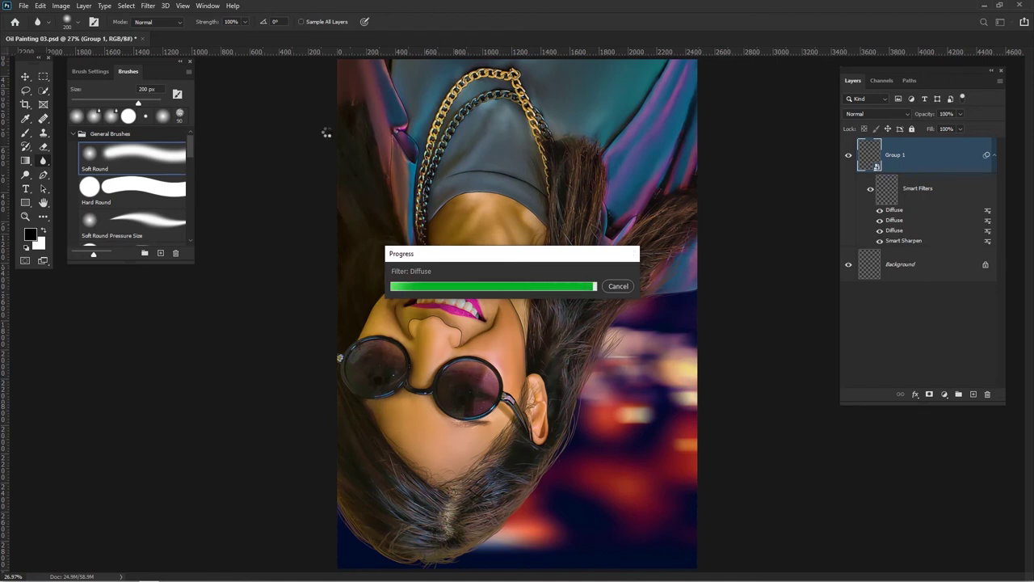
pyautogui.click(61, 6)
pyautogui.moveTo(150, 105)
pyautogui.click(194, 116)
# Apply a fourth Diffuse filter to Group 1 and rotate the image 90° clockwise back to upright.
pyautogui.click(147, 5)
pyautogui.click(170, 21)
pyautogui.press('Return')
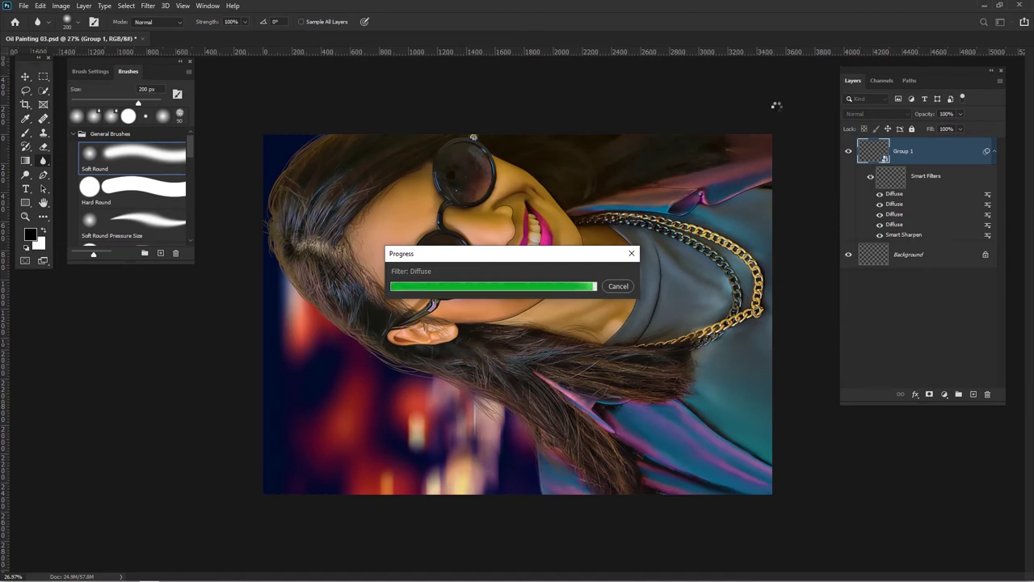
pyautogui.click(62, 6)
pyautogui.moveTo(121, 105)
pyautogui.click(194, 125)
pyautogui.moveTo(645, 271); pyautogui.dragTo(602, 259)
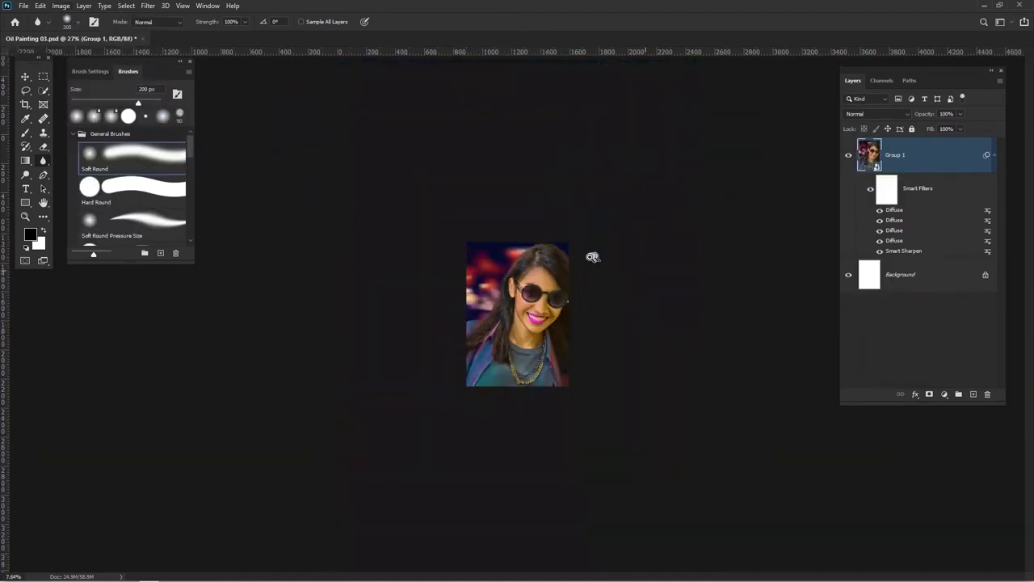
pyautogui.hotkey('ctrl', '0')
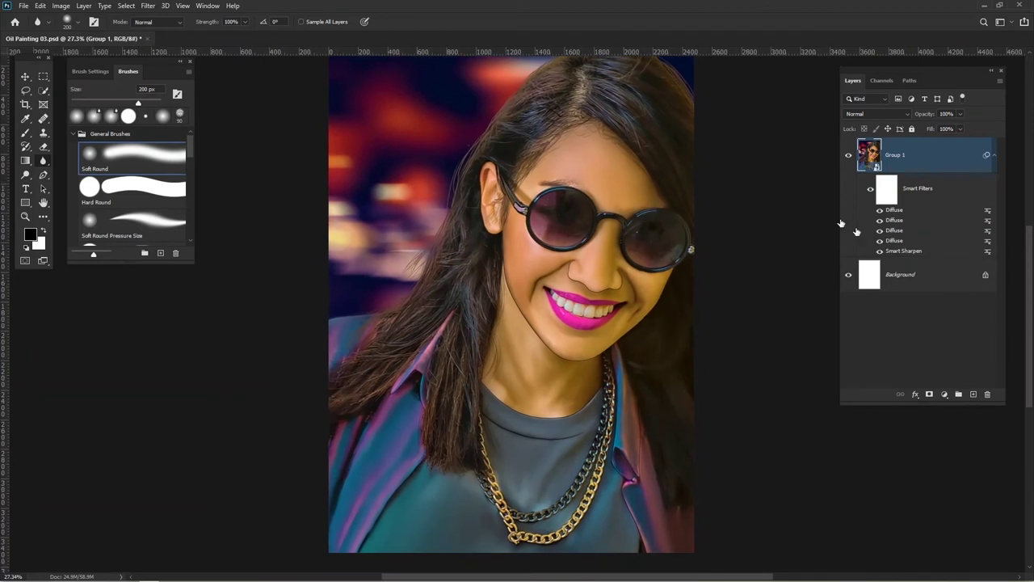
# Collapse Group 1's smart filter list and open the smart object's contents for editing.
pyautogui.click(995, 155)
pyautogui.doubleClick(872, 153)
pyautogui.click(860, 144)
pyautogui.hotkey('ctrl', '+')
pyautogui.moveTo(691, 245); pyautogui.dragTo(700, 318)
pyautogui.scroll(-4, 700, 319)
pyautogui.scroll(3, 702, 319)
# Lower the Line layer's opacity to 52%, save the smart object, and return to Oil Painting 03.psd.
pyautogui.click(930, 270)
pyautogui.click(928, 205)
pyautogui.moveTo(929, 115); pyautogui.dragTo(920, 117)
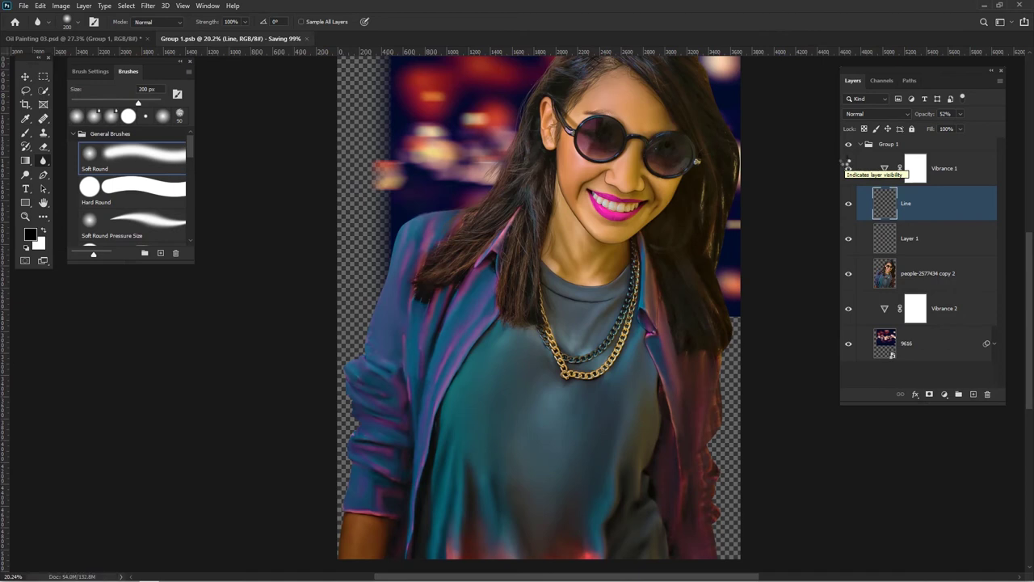
pyautogui.click(67, 40)
pyautogui.moveTo(608, 280)
pyautogui.mouseDown()
pyautogui.moveTo(545, 283)
pyautogui.moveTo(583, 277)
pyautogui.mouseUp()
pyautogui.click(147, 7)
pyautogui.click(249, 71)
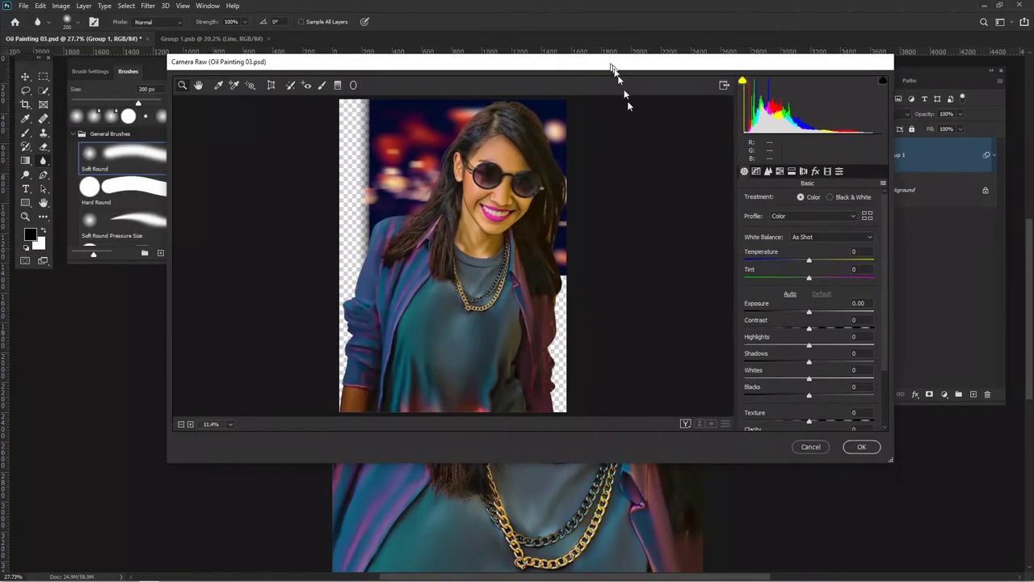
pyautogui.moveTo(809, 311); pyautogui.dragTo(806, 311)
pyautogui.click(817, 446)
# Create a new layer above Group 1 in Overlay mode, filled with the Overlay-neutral 50% gray.
pyautogui.hotkey('ctrl', 'shift', 'n')
pyautogui.click(470, 223)
pyautogui.click(454, 369)
pyautogui.click(437, 236)
pyautogui.click(604, 177)
pyautogui.scroll(5, 567, 388)
# Dodge the midtones along the far cheek and the near jawline at 30% exposure with a soft 70 to 90 px brush.
pyautogui.click(26, 174)
pyautogui.scroll(-4, 682, 271)
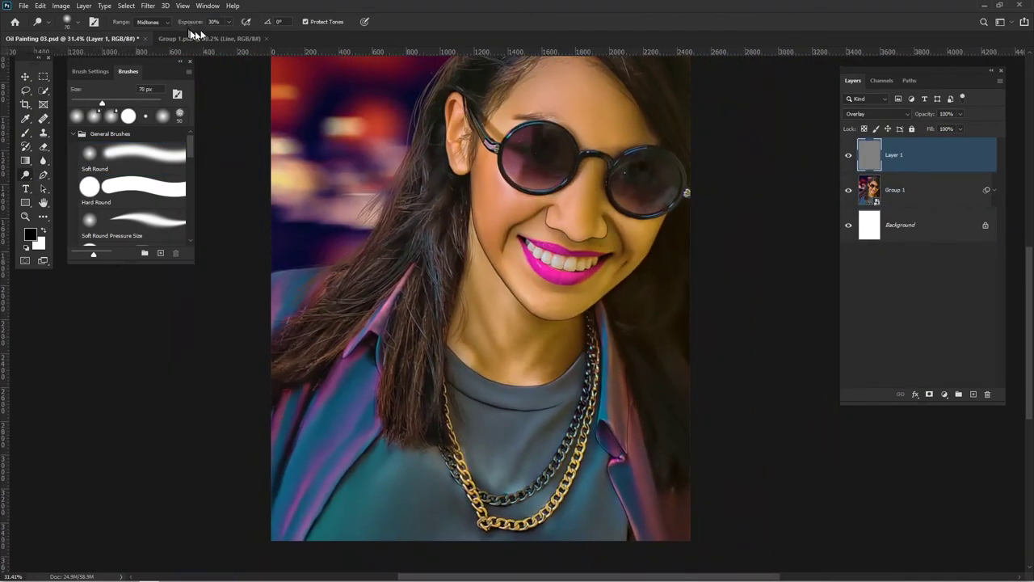
pyautogui.moveTo(632, 228); pyautogui.dragTo(657, 187)
pyautogui.moveTo(612, 252); pyautogui.dragTo(635, 229)
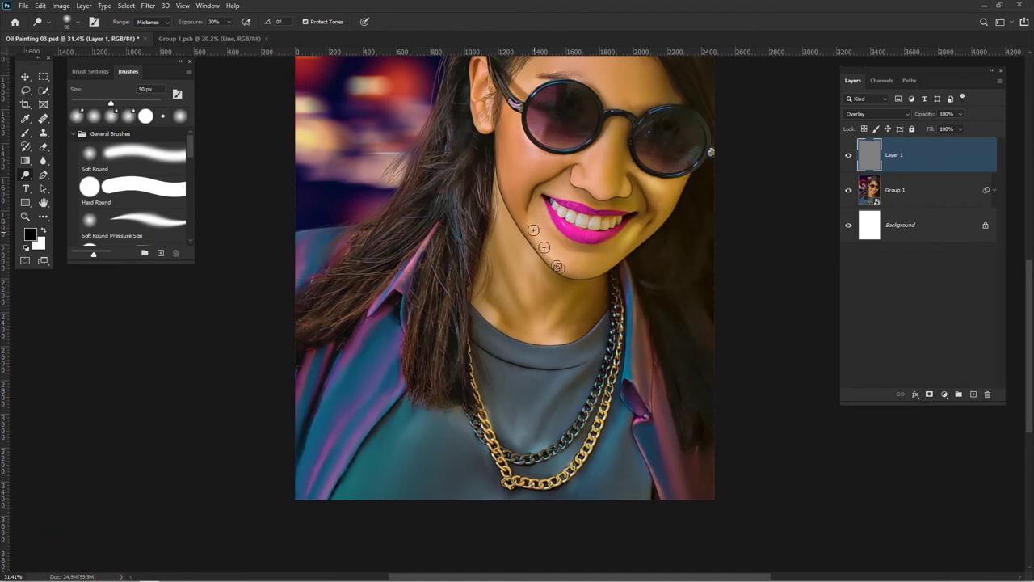
pyautogui.scroll(2, 558, 266)
pyautogui.hscroll(1, 557, 267)
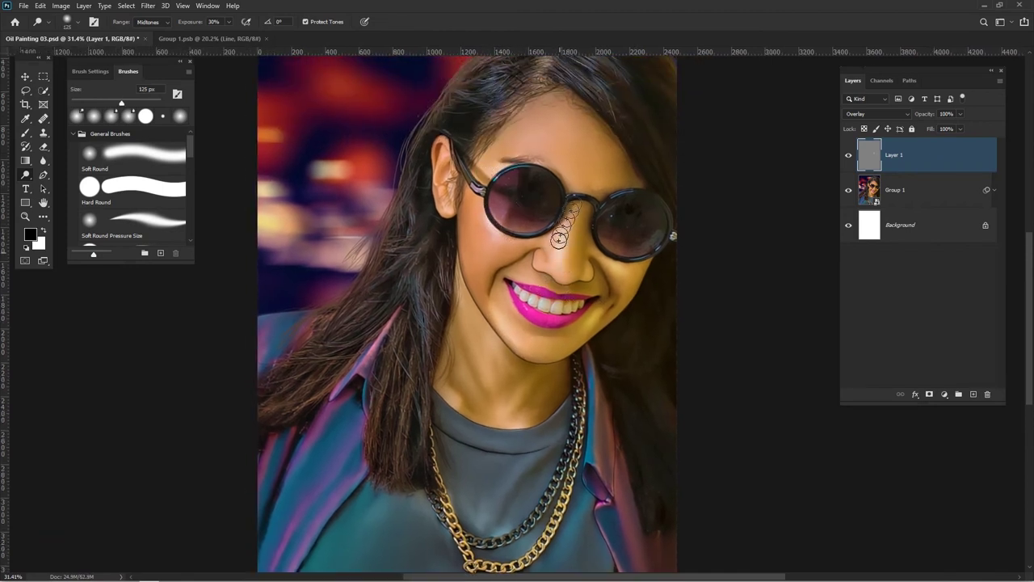
# Dodge highlights on the nose, near cheek and neck on Layer 1 with a 125 px brush at 30% exposure.
pyautogui.moveTo(594, 300); pyautogui.dragTo(571, 261)
pyautogui.moveTo(529, 305); pyautogui.dragTo(511, 307)
pyautogui.moveTo(434, 351); pyautogui.dragTo(445, 335)
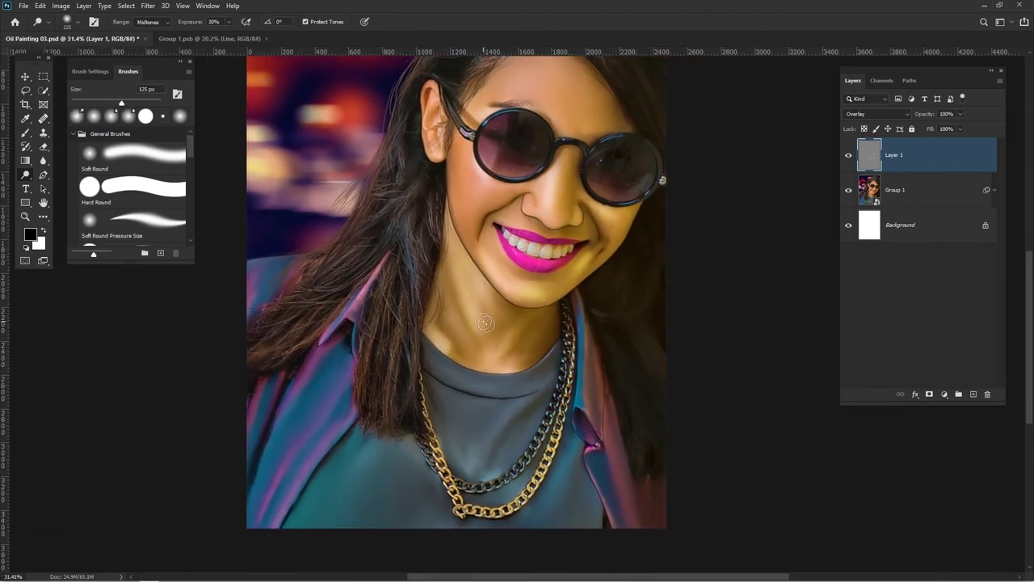
pyautogui.hscroll(1, 501, 340)
pyautogui.hscroll(1, 547, 240)
pyautogui.scroll(1, 500, 210)
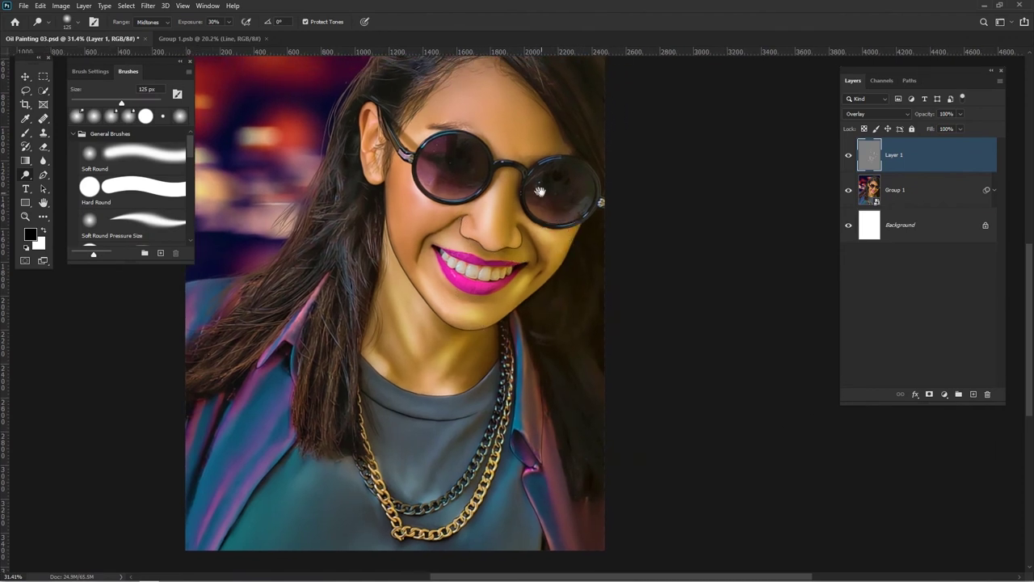
# Dodge the midtones on the sunglasses, T-shirt and jacket on Layer 1 with a soft 70 to 125 px brush at 30% exposure.
pyautogui.moveTo(549, 272); pyautogui.dragTo(490, 261)
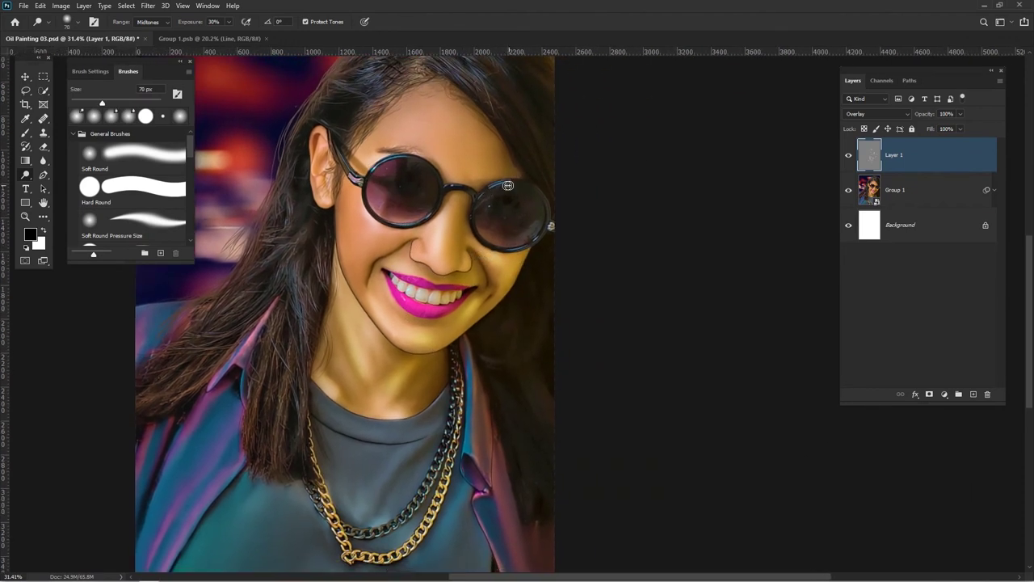
pyautogui.moveTo(431, 299); pyautogui.dragTo(486, 238)
pyautogui.press(']')
pyautogui.press(']')
pyautogui.press(']')
pyautogui.moveTo(430, 423)
pyautogui.mouseDown()
pyautogui.moveTo(422, 438)
pyautogui.moveTo(447, 404)
pyautogui.mouseUp()
pyautogui.moveTo(433, 444); pyautogui.dragTo(458, 373)
pyautogui.hscroll(1, 420, 361)
pyautogui.press(']')
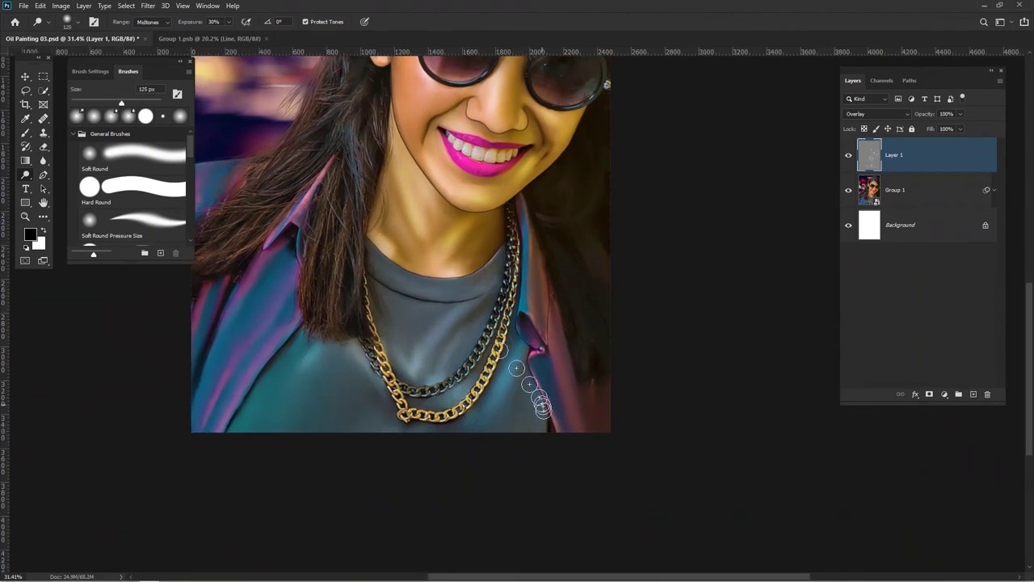
pyautogui.scroll(-2, 537, 234)
pyautogui.hscroll(-4, 367, 316)
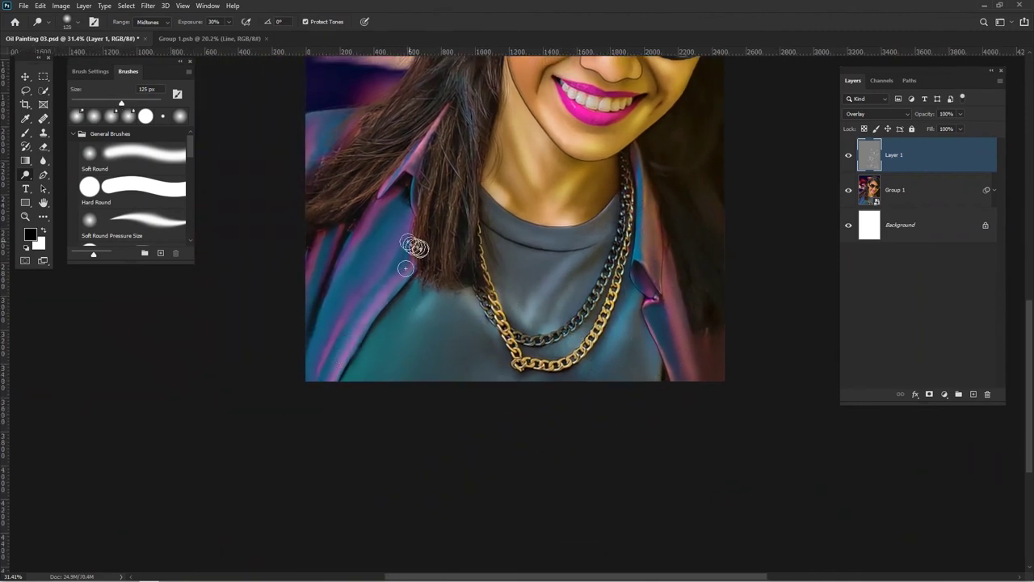
pyautogui.scroll(-5, 657, 278)
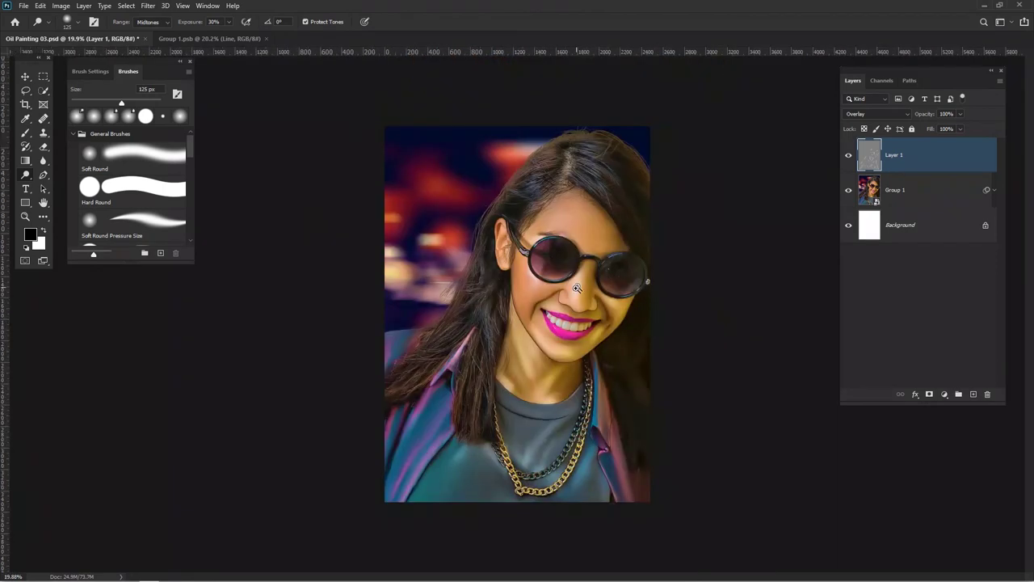
# Compare the portrait with and without the dodging on Layer 1 and set that layer's opacity to 94%.
pyautogui.scroll(3, 666, 195)
pyautogui.click(848, 157)
pyautogui.click(849, 155)
pyautogui.click(923, 118)
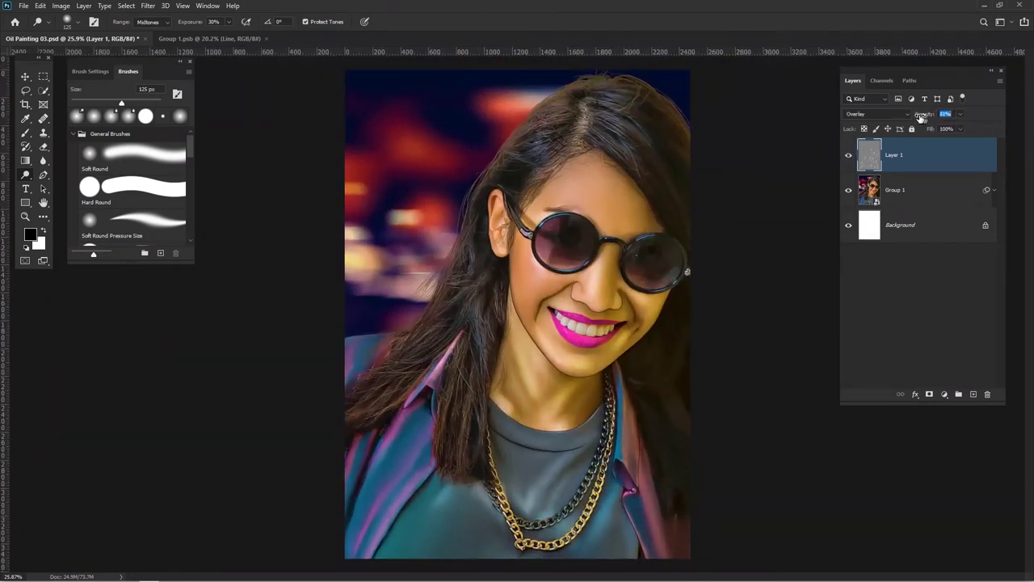
pyautogui.click(848, 156)
pyautogui.click(848, 156)
pyautogui.scroll(-5, 655, 258)
pyautogui.scroll(5, 656, 258)
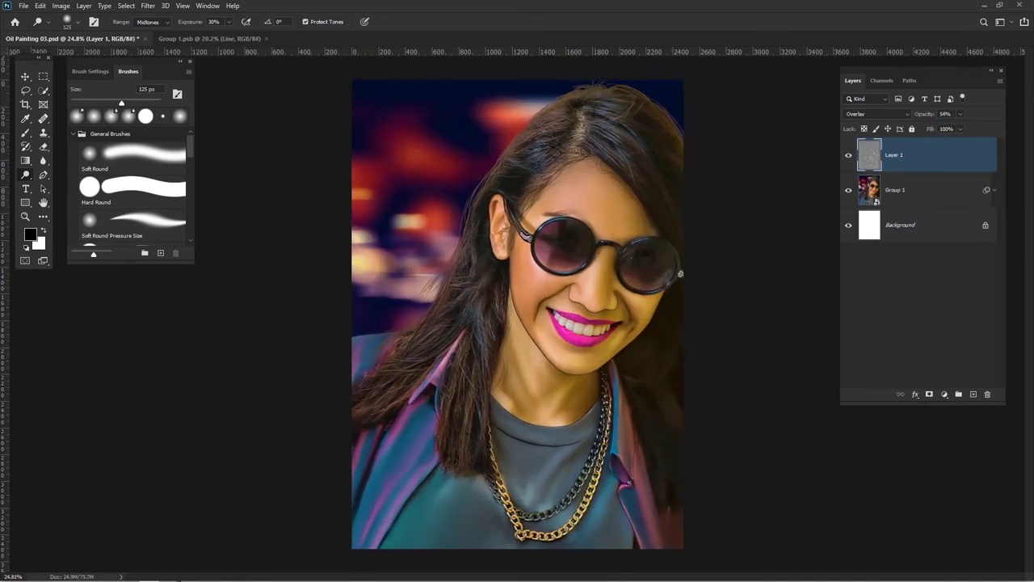
# Open the file explorer and browse the stock folders for the Snow 034 overlay image.
pyautogui.press('super+e')
pyautogui.click(208, 290)
pyautogui.doubleClick(296, 232)
pyautogui.doubleClick(311, 380)
pyautogui.moveTo(773, 242); pyautogui.dragTo(782, 292)
pyautogui.doubleClick(333, 403)
pyautogui.doubleClick(323, 224)
# Place the Snow 034 image above Layer 1, scaled and positioned to cover the whole portrait.
pyautogui.scroll(-1, 780, 275)
pyautogui.moveTo(357, 427); pyautogui.dragTo(523, 538)
pyautogui.moveTo(547, 394); pyautogui.dragTo(498, 274)
pyautogui.moveTo(634, 311); pyautogui.dragTo(901, 549)
pyautogui.moveTo(678, 420); pyautogui.dragTo(571, 414)
pyautogui.moveTo(823, 520); pyautogui.dragTo(875, 557)
pyautogui.moveTo(642, 487); pyautogui.dragTo(636, 485)
pyautogui.click(516, 24)
# Set the Snow 034 layer's blend mode to Screen and add a white layer mask to it.
pyautogui.click(877, 114)
pyautogui.click(875, 205)
pyautogui.moveTo(537, 305); pyautogui.dragTo(640, 306)
pyautogui.click(929, 394)
# Mask the snow off the woman's face with a black Soft Round brush around 400 px at 39% opacity and 34% flow.
pyautogui.click(25, 133)
pyautogui.moveTo(190, 163); pyautogui.dragTo(190, 144)
pyautogui.click(133, 155)
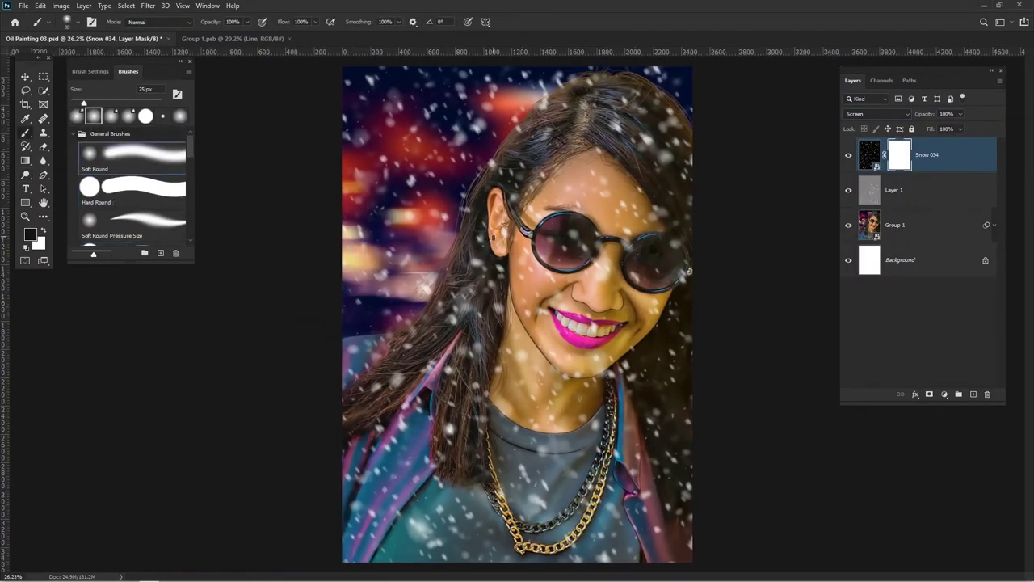
pyautogui.press('[')
pyautogui.press('[')
pyautogui.press('[')
pyautogui.moveTo(555, 312)
pyautogui.mouseDown()
pyautogui.moveTo(600, 195)
pyautogui.moveTo(623, 283)
pyautogui.moveTo(571, 336)
pyautogui.moveTo(603, 361)
pyautogui.moveTo(551, 199)
pyautogui.moveTo(651, 256)
pyautogui.moveTo(542, 320)
pyautogui.moveTo(655, 195)
pyautogui.moveTo(662, 249)
pyautogui.moveTo(641, 305)
pyautogui.moveTo(510, 389)
pyautogui.mouseUp()
pyautogui.press('[')
pyautogui.press('[')
pyautogui.press('[')
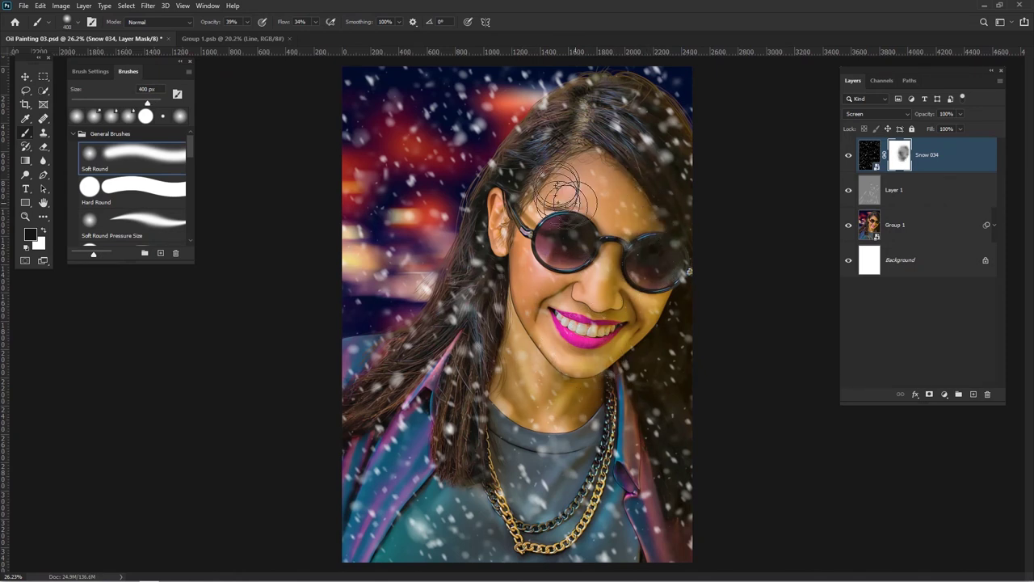
pyautogui.click(147, 6)
pyautogui.moveTo(210, 127)
pyautogui.click(323, 169)
pyautogui.click(825, 111)
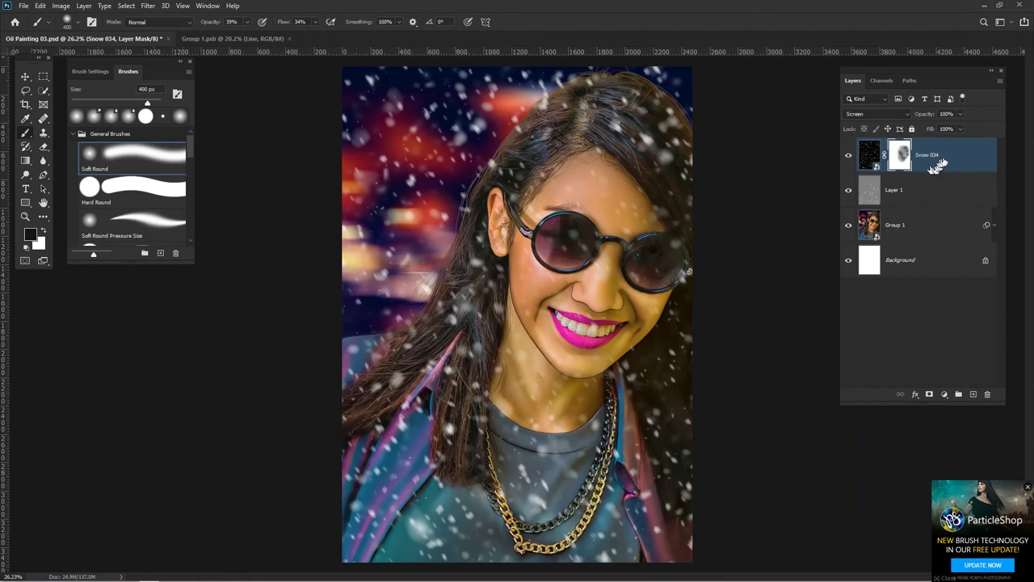
pyautogui.click(1029, 488)
# Apply a Gaussian Blur with a 7.8 pixel radius to the Snow 034 layer as a smart filter.
pyautogui.click(148, 5)
pyautogui.moveTo(202, 127)
pyautogui.click(304, 169)
pyautogui.moveTo(755, 98); pyautogui.dragTo(778, 126)
pyautogui.moveTo(753, 290); pyautogui.dragTo(743, 291)
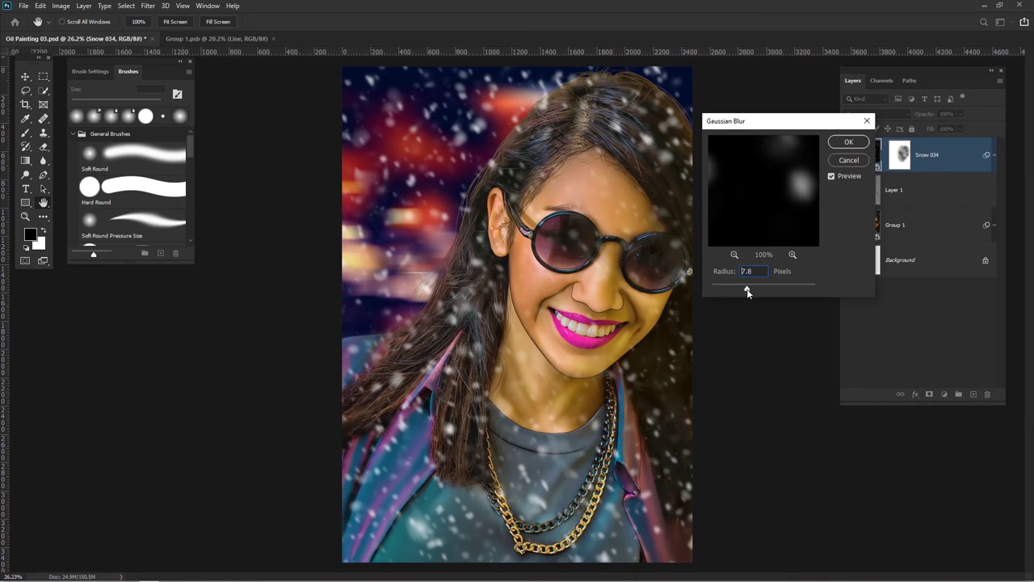
pyautogui.click(848, 143)
# Paint black on the Gaussian Blur's filter mask with a 700 px soft brush to sharpen part of the snow.
pyautogui.click(995, 155)
pyautogui.click(995, 155)
pyautogui.click(887, 190)
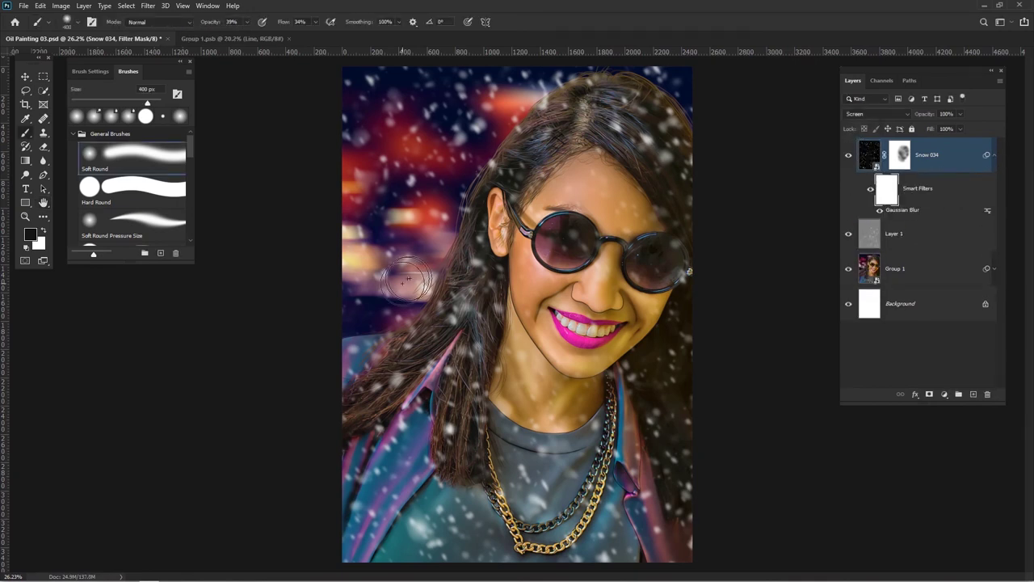
pyautogui.press(']')
pyautogui.press(']')
pyautogui.press(']')
pyautogui.moveTo(402, 423)
pyautogui.mouseDown()
pyautogui.moveTo(404, 439)
pyautogui.moveTo(522, 542)
pyautogui.moveTo(647, 139)
pyautogui.moveTo(372, 492)
pyautogui.moveTo(653, 483)
pyautogui.moveTo(706, 520)
pyautogui.moveTo(349, 489)
pyautogui.mouseUp()
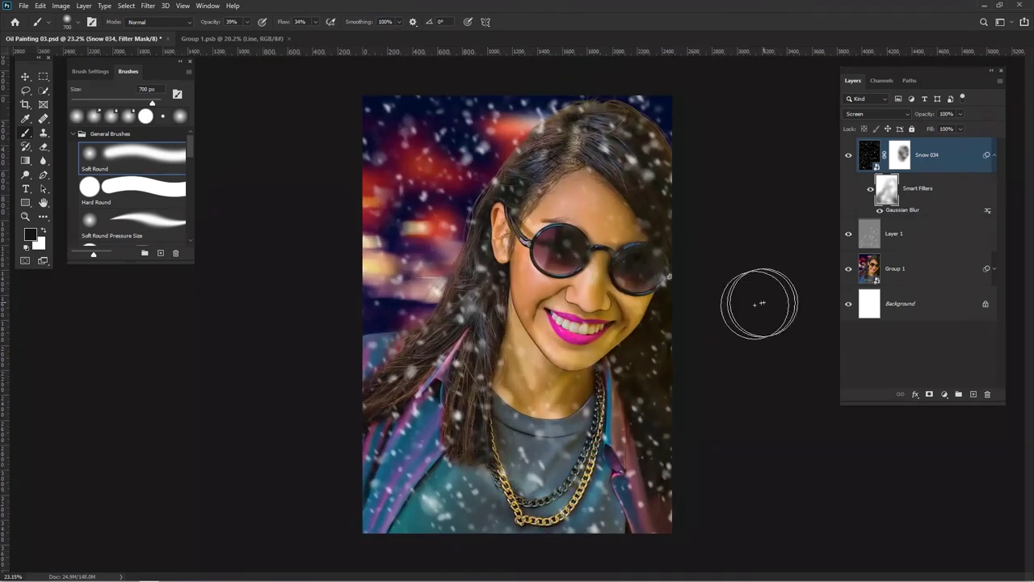
# Stamp all visible layers into a new top layer and convert it to a smart object.
pyautogui.hotkey('ctrl', 'shift', 'alt', 'e')
pyautogui.press('v')
pyautogui.click(148, 6)
pyautogui.rightClick(950, 154)
pyautogui.click(845, 275)
# Apply the Camera Raw Filter to Layer 2 with contrast +11, shadows -25, whites -10, blacks -6 and a -40 vignette with midpoint 60.
pyautogui.click(148, 6)
pyautogui.click(174, 70)
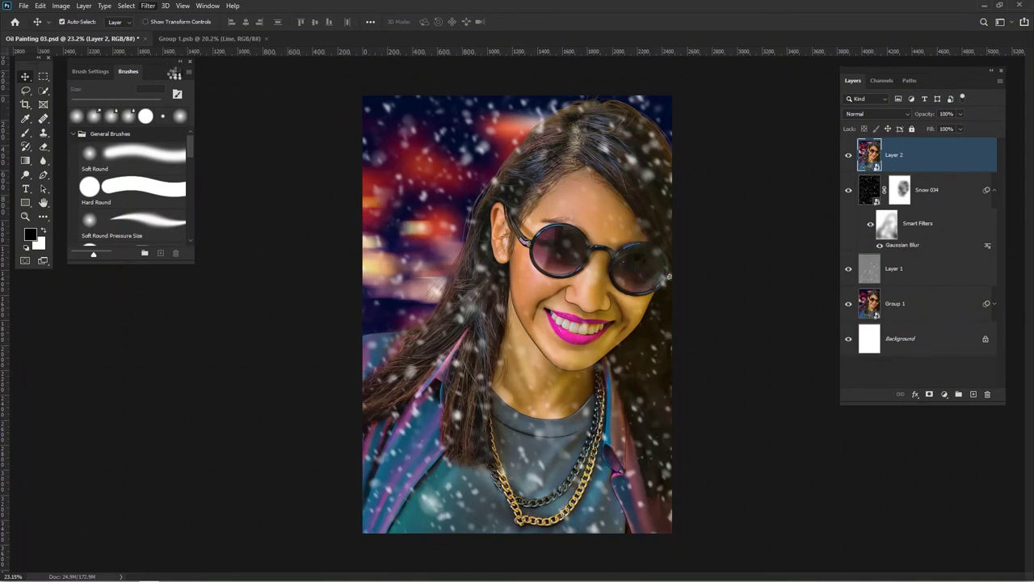
pyautogui.scroll(-3, 811, 356)
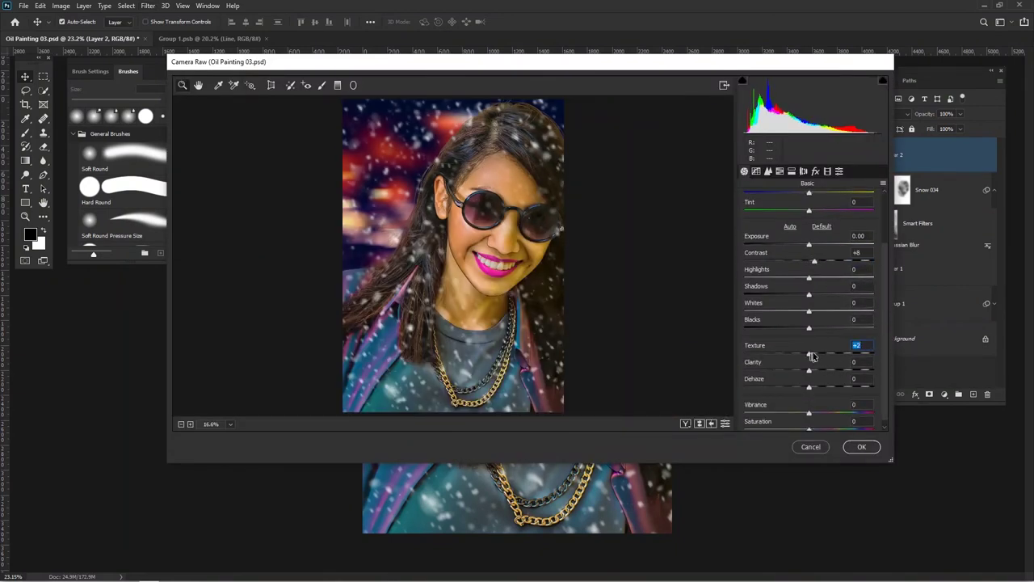
pyautogui.click(769, 172)
pyautogui.moveTo(745, 304); pyautogui.dragTo(761, 305)
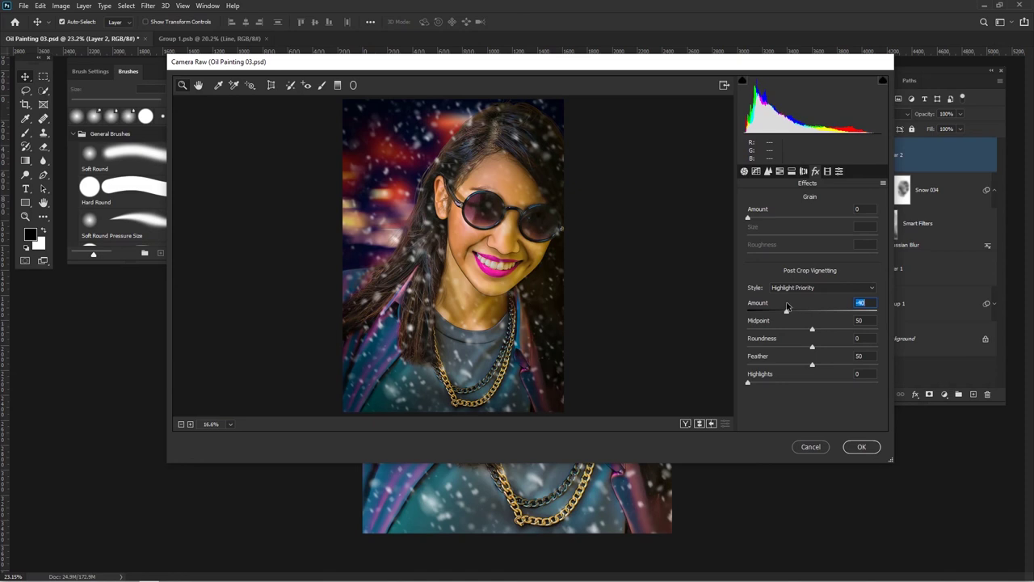
pyautogui.moveTo(812, 347); pyautogui.dragTo(841, 348)
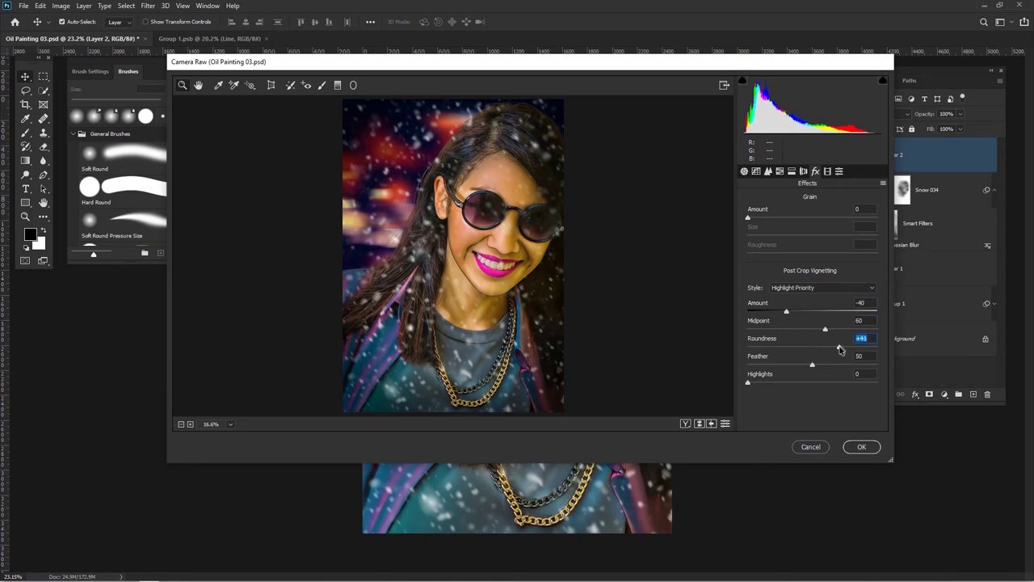
pyautogui.click(686, 424)
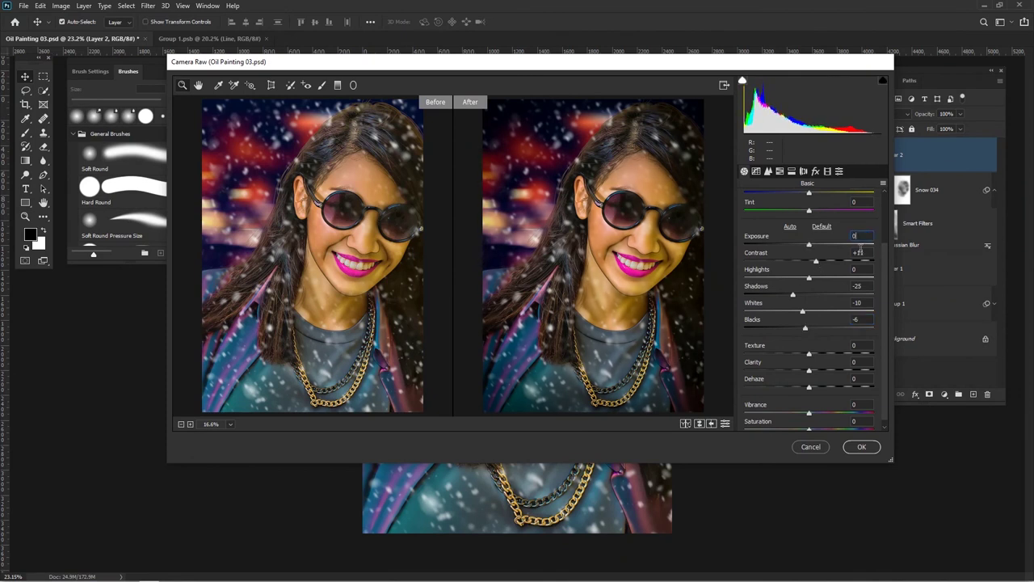
pyautogui.click(861, 447)
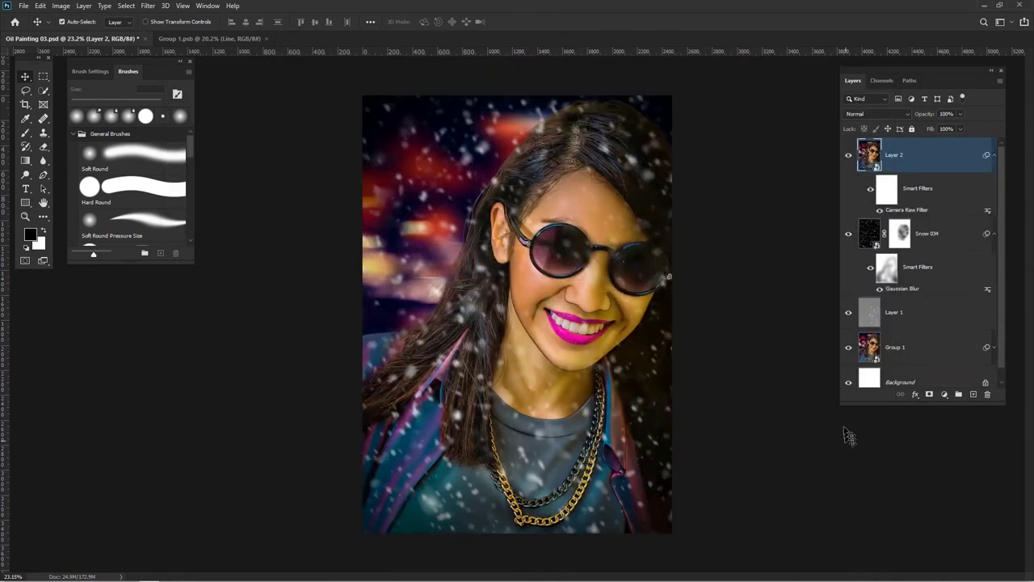
# Close Group 1.psb and open the original photo people-2577434.jpg from the stock photos folder as a separate document.
pyautogui.click(234, 39)
pyautogui.click(265, 39)
pyautogui.press('Return')
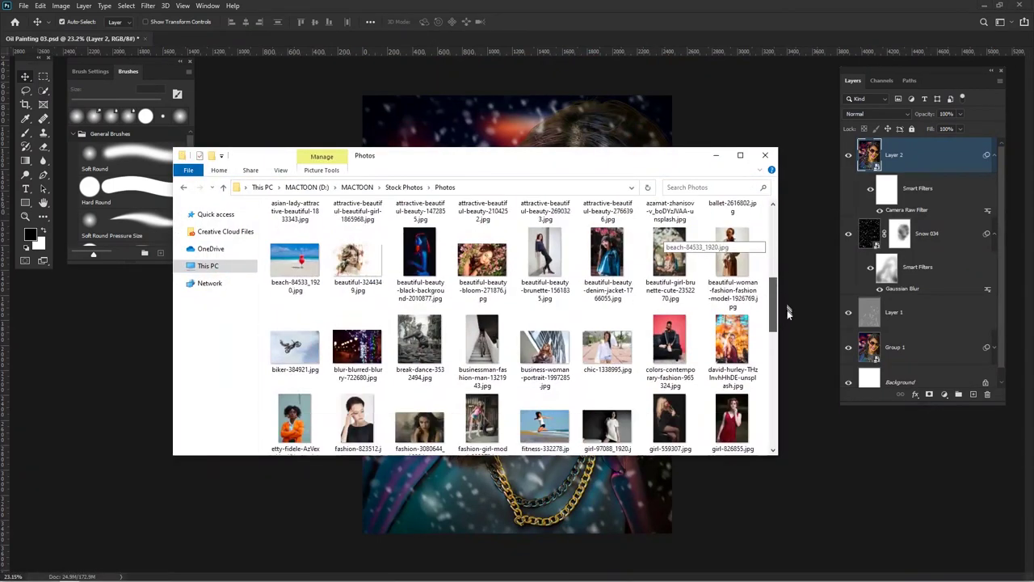
pyautogui.scroll(-5, 477, 323)
pyautogui.moveTo(420, 404); pyautogui.dragTo(443, 42)
pyautogui.click(207, 6)
pyautogui.moveTo(243, 17)
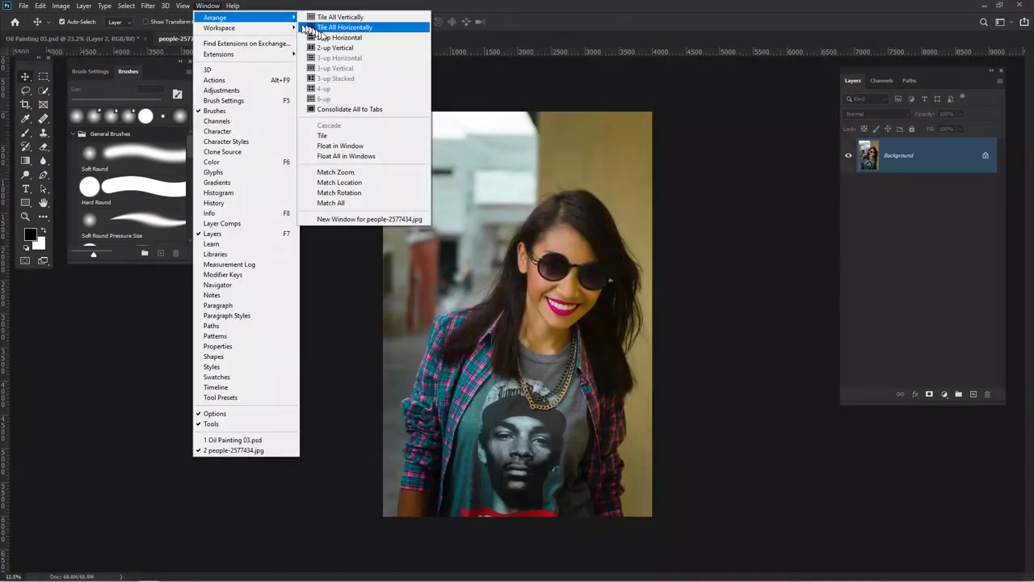
pyautogui.click(341, 27)
pyautogui.click(207, 6)
pyautogui.click(340, 20)
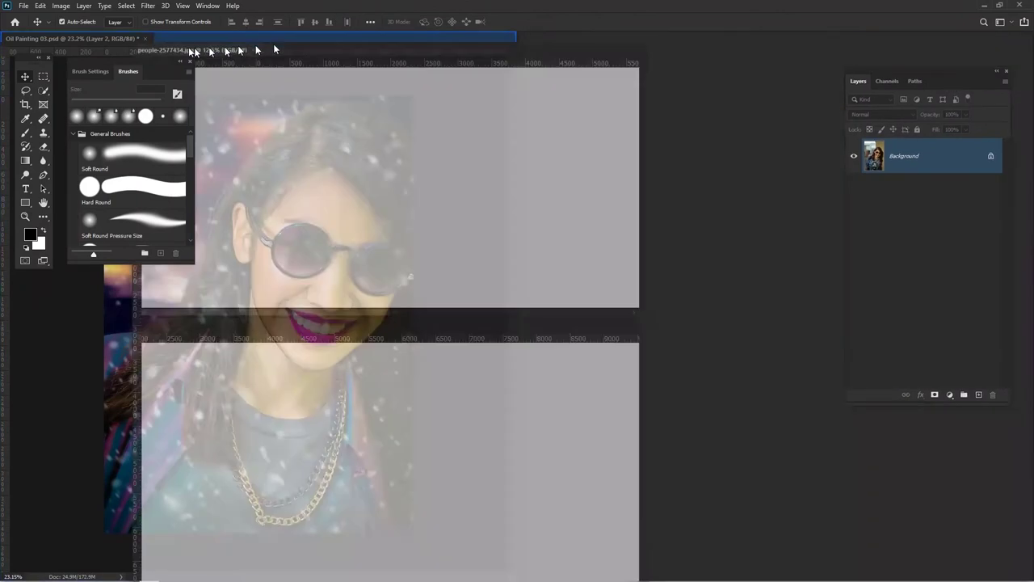
# Tile the original photo and Oil Painting 03.psd vertically to compare them side by side.
pyautogui.click(207, 6)
pyautogui.moveTo(213, 15)
pyautogui.click(335, 21)
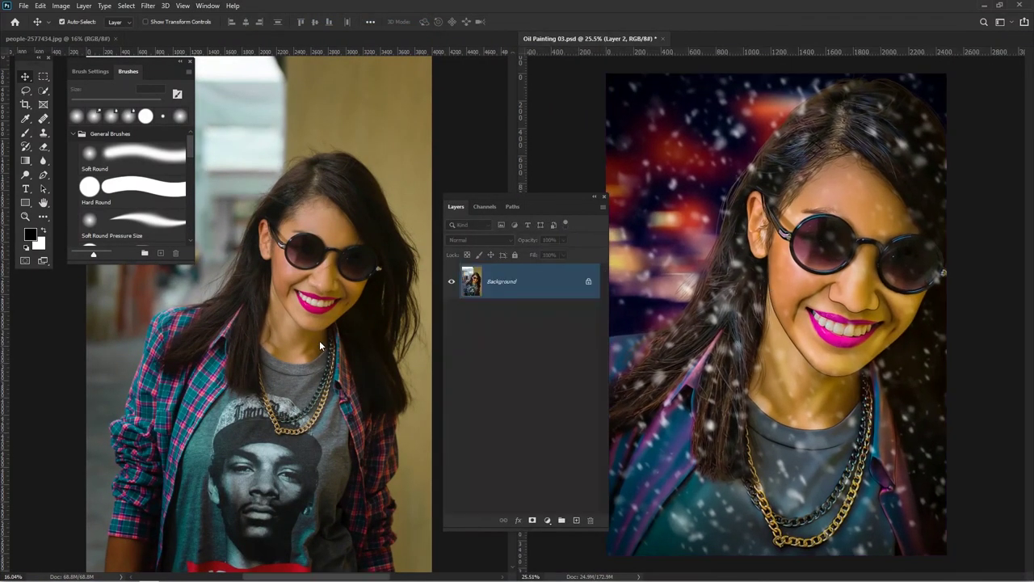
pyautogui.click(319, 340)
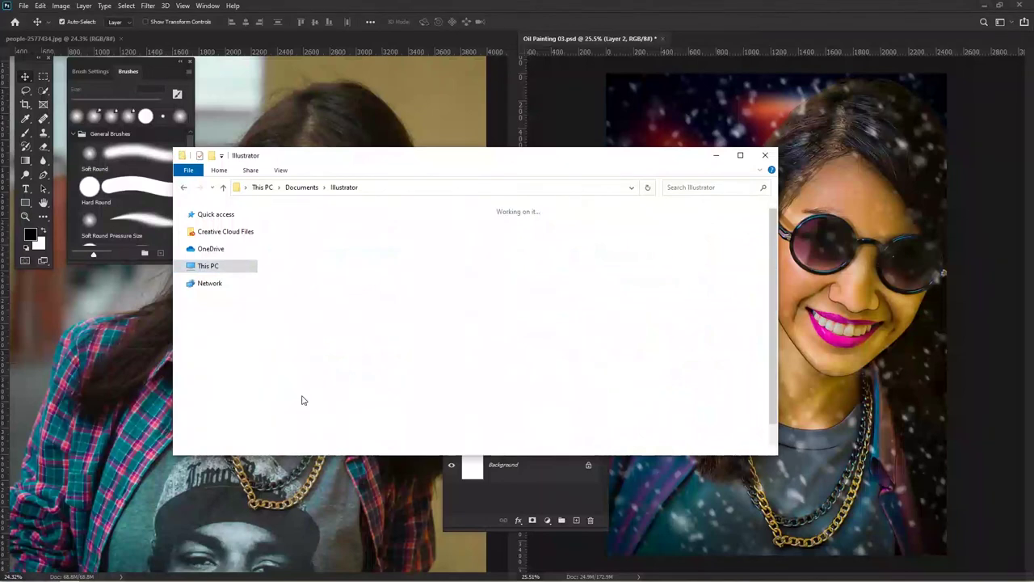
# Place the Mac Logo 2 file at a small size in Oil Painting 03.psd, beside the woman's neck near the portrait's right edge.
pyautogui.doubleClick(609, 236)
pyautogui.moveTo(289, 238); pyautogui.dragTo(788, 130)
pyautogui.moveTo(701, 311); pyautogui.dragTo(702, 157)
pyautogui.moveTo(946, 85); pyautogui.dragTo(910, 363)
pyautogui.press('Escape')
pyautogui.press('Return')
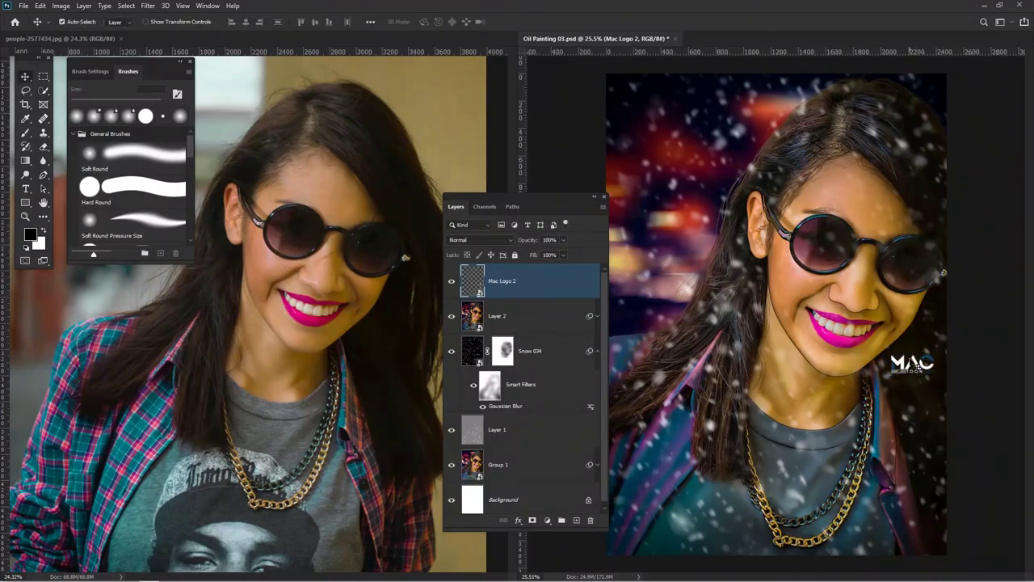